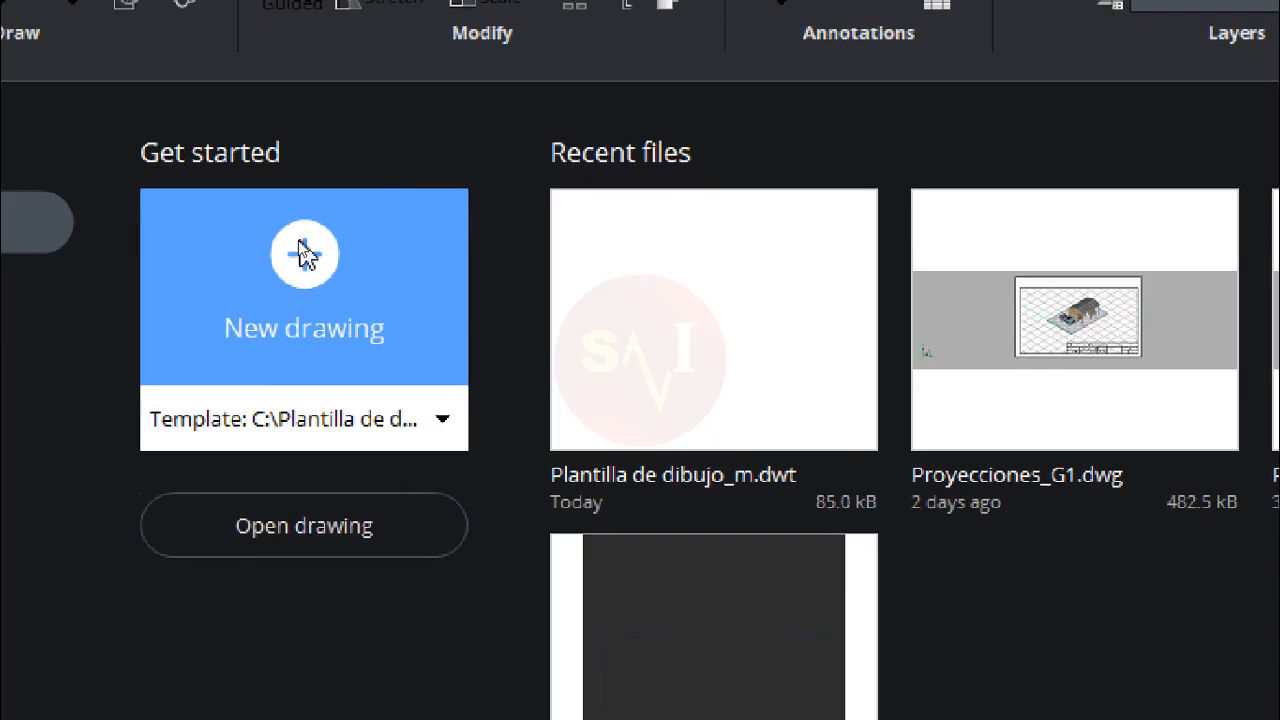
Step: Create a new drawing from the preset template and draw a line from about (10.5, 15), 10 units long at 35°
click(305, 254)
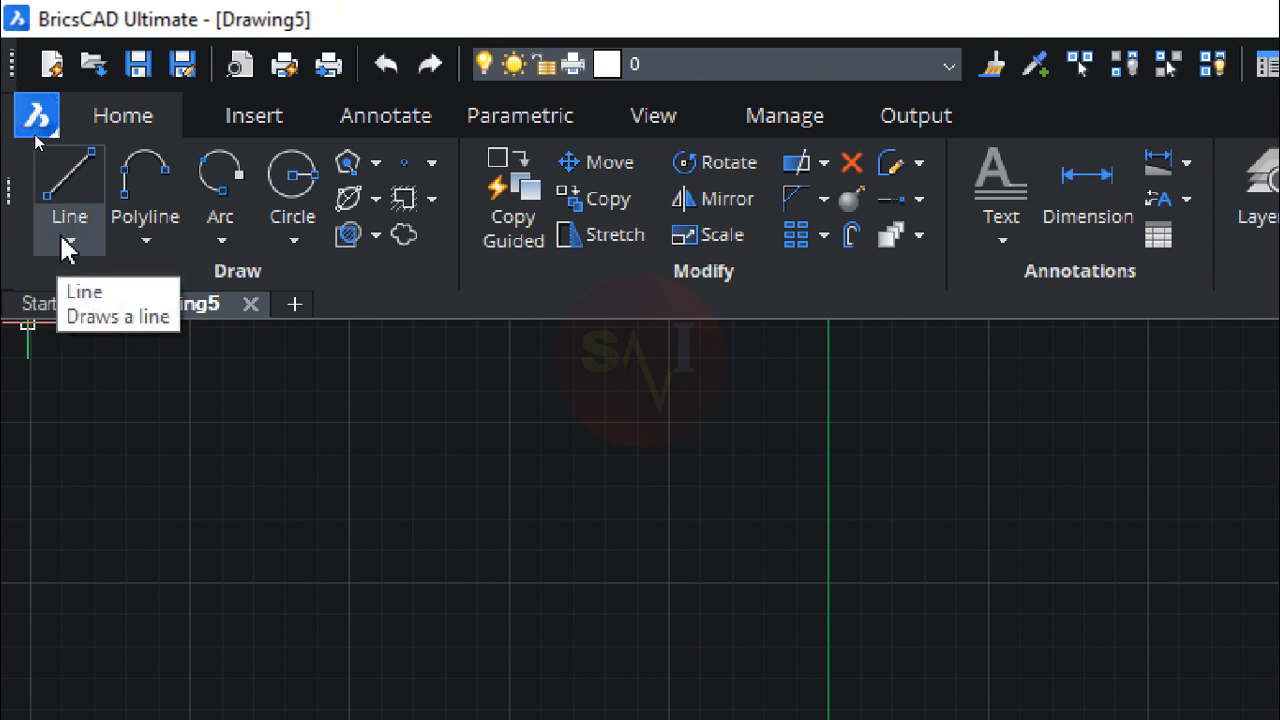
click(78, 182)
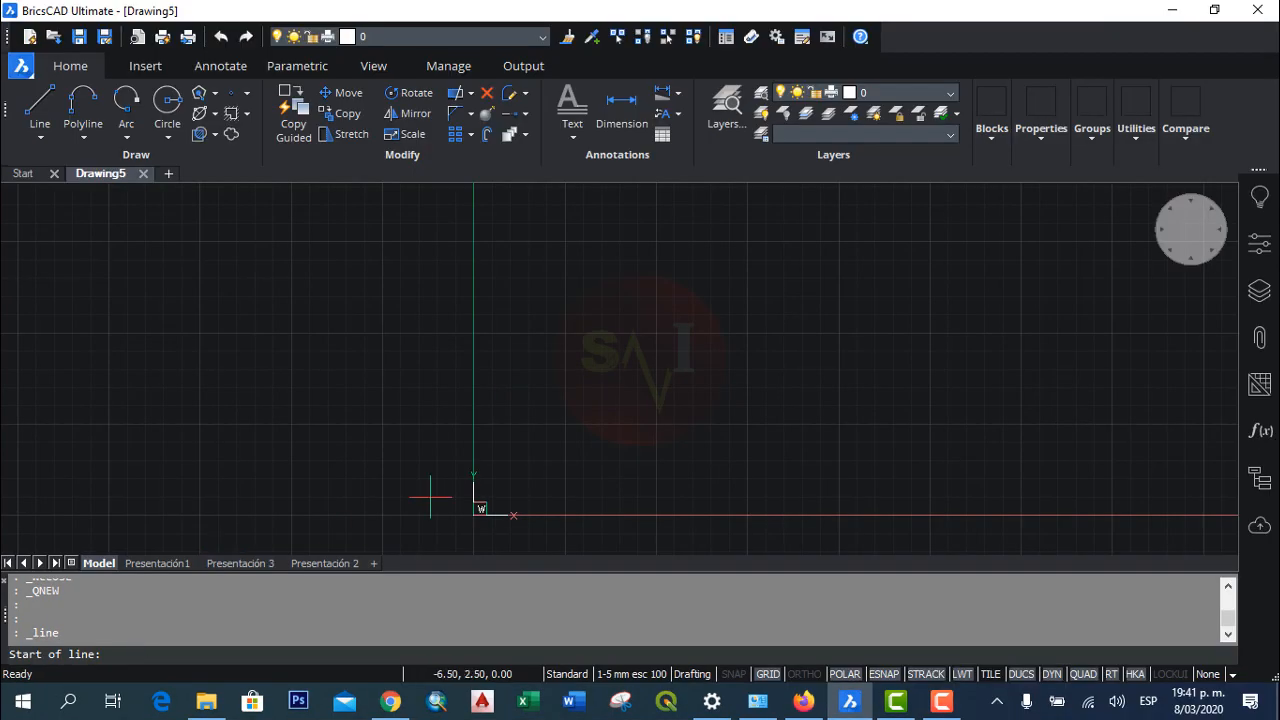
click(550, 405)
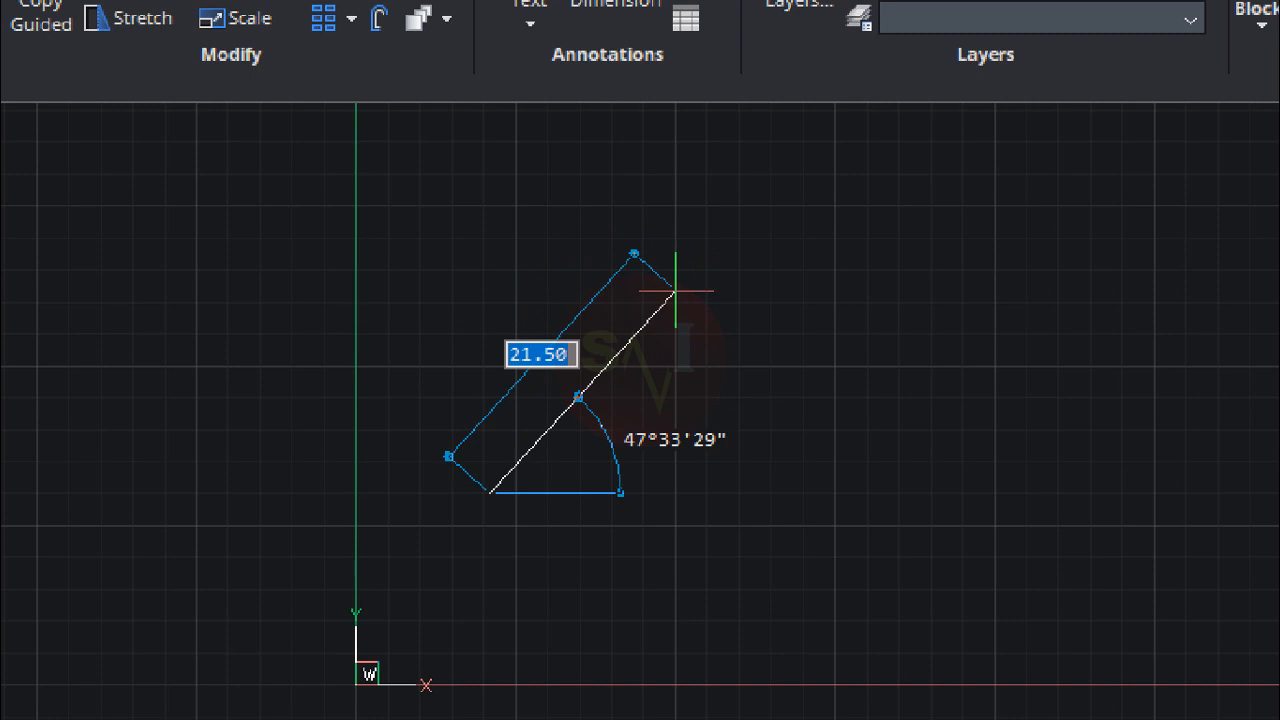
text(10)
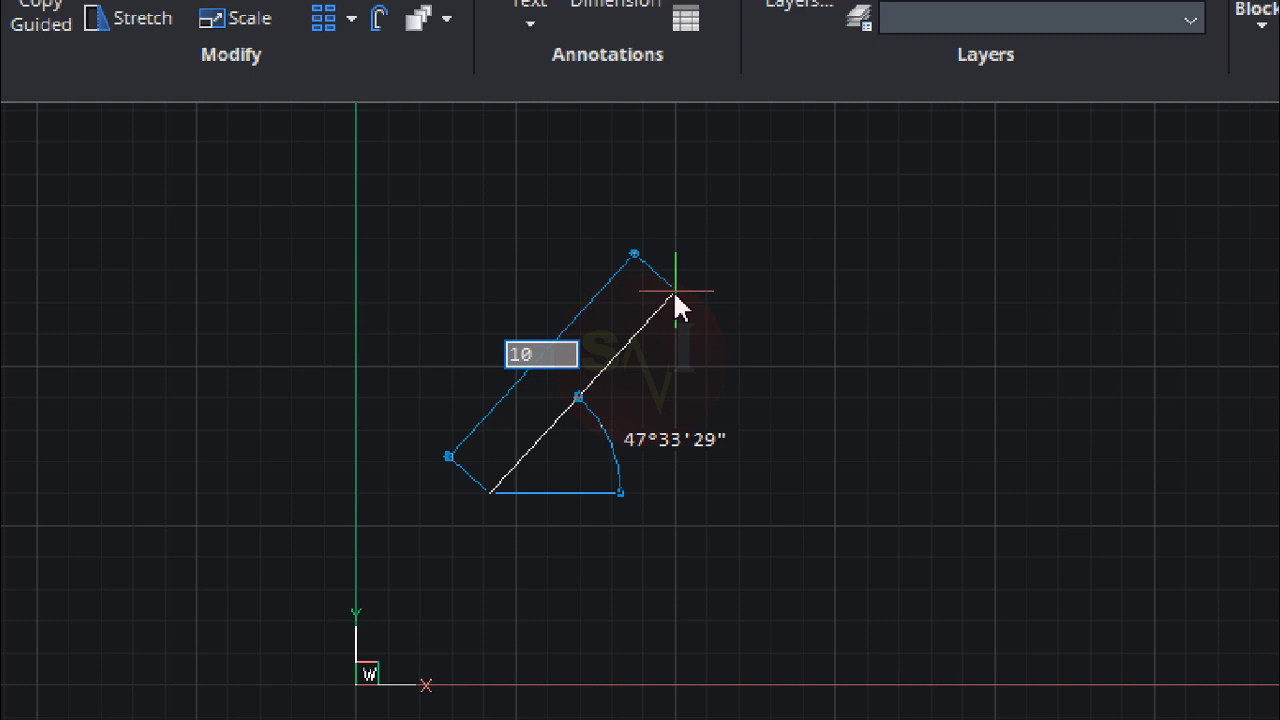
key(Tab)
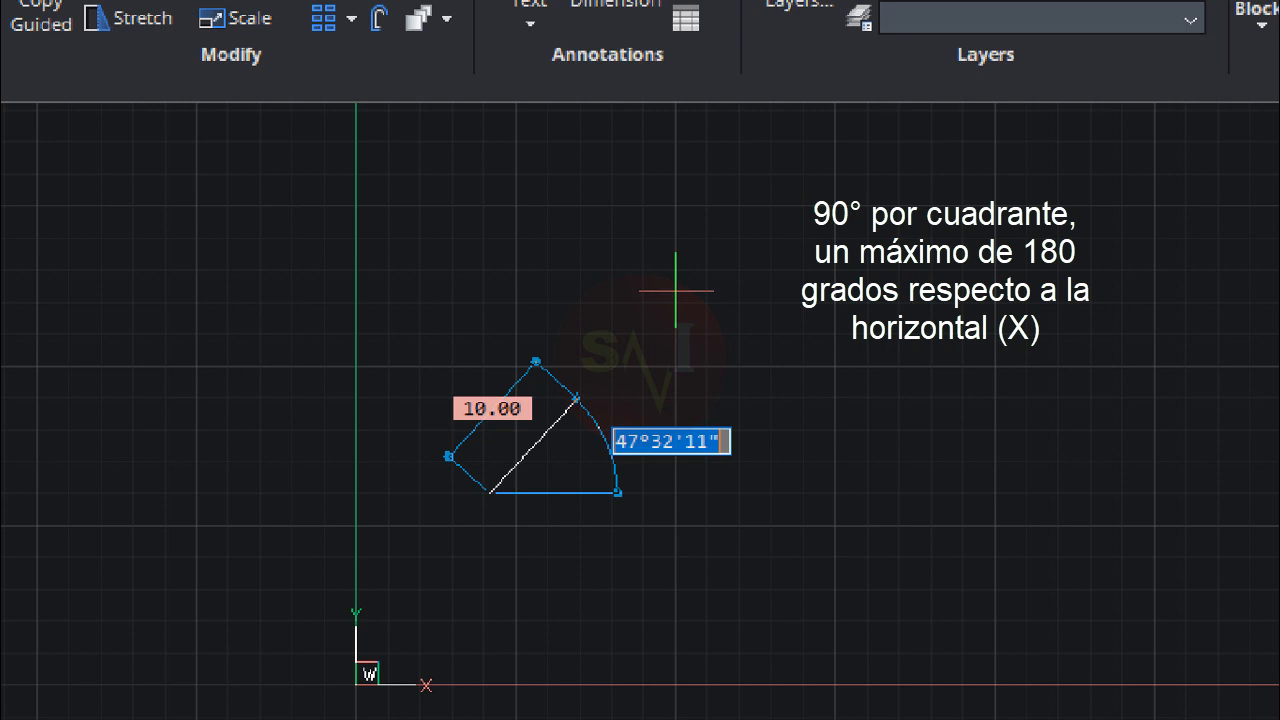
text(35)
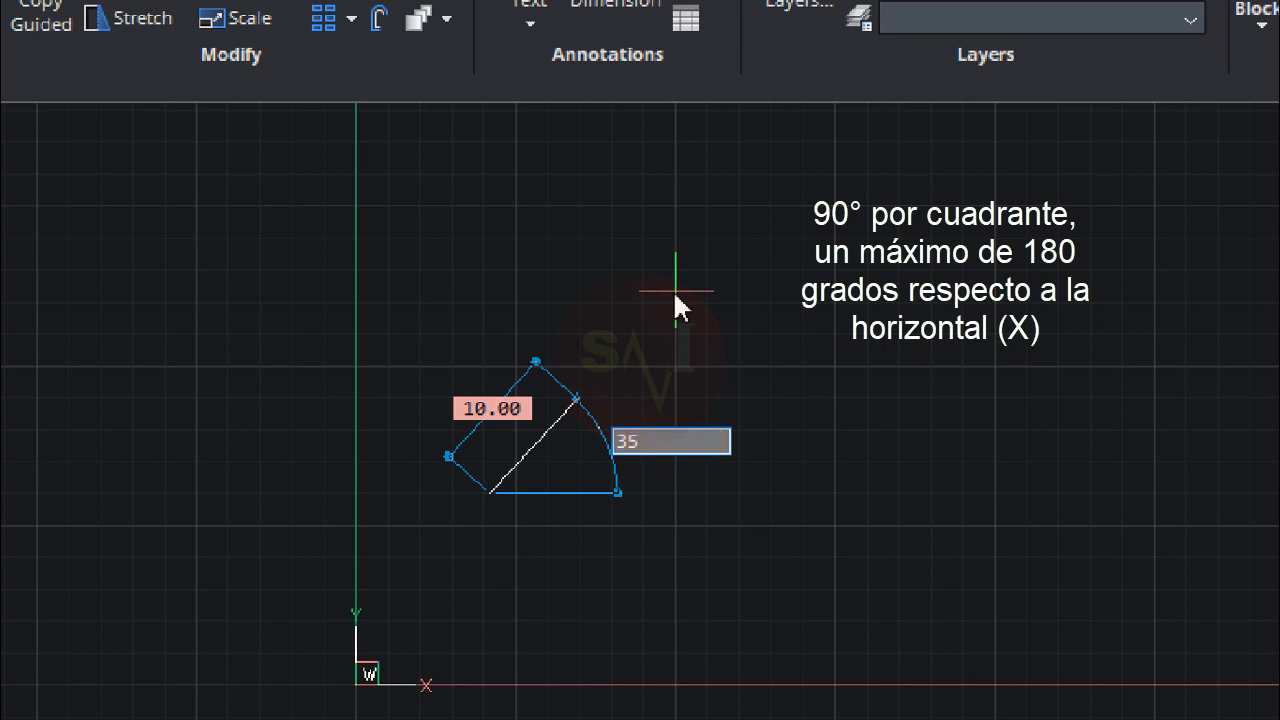
key(Return)
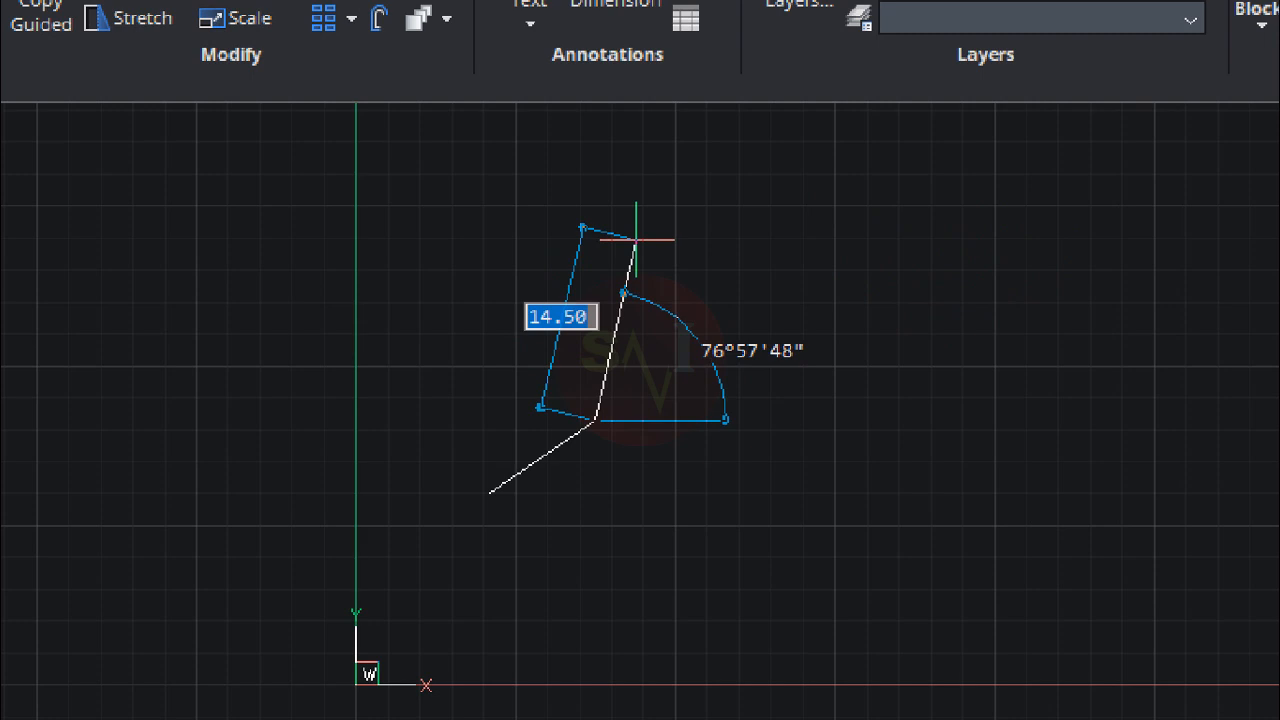
Step: Continue from the inclined line's end with a vertical segment going up, 10 units long at 90°
text(10)
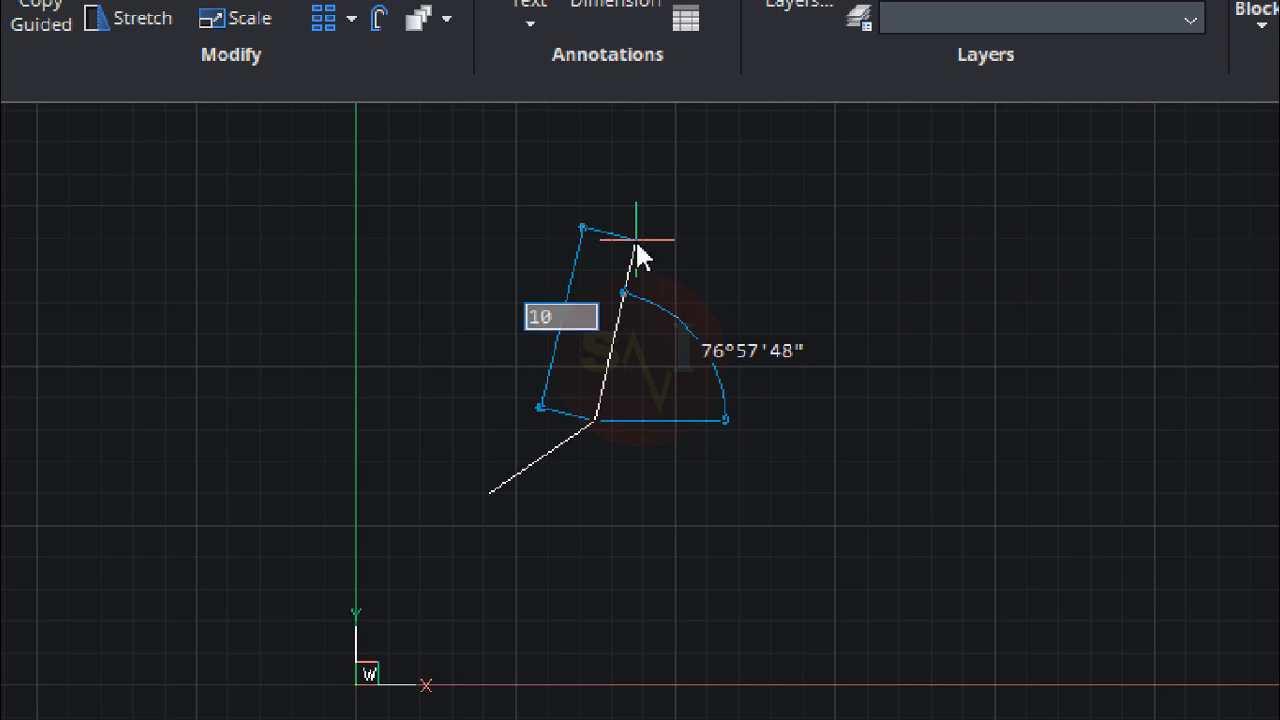
key(Tab)
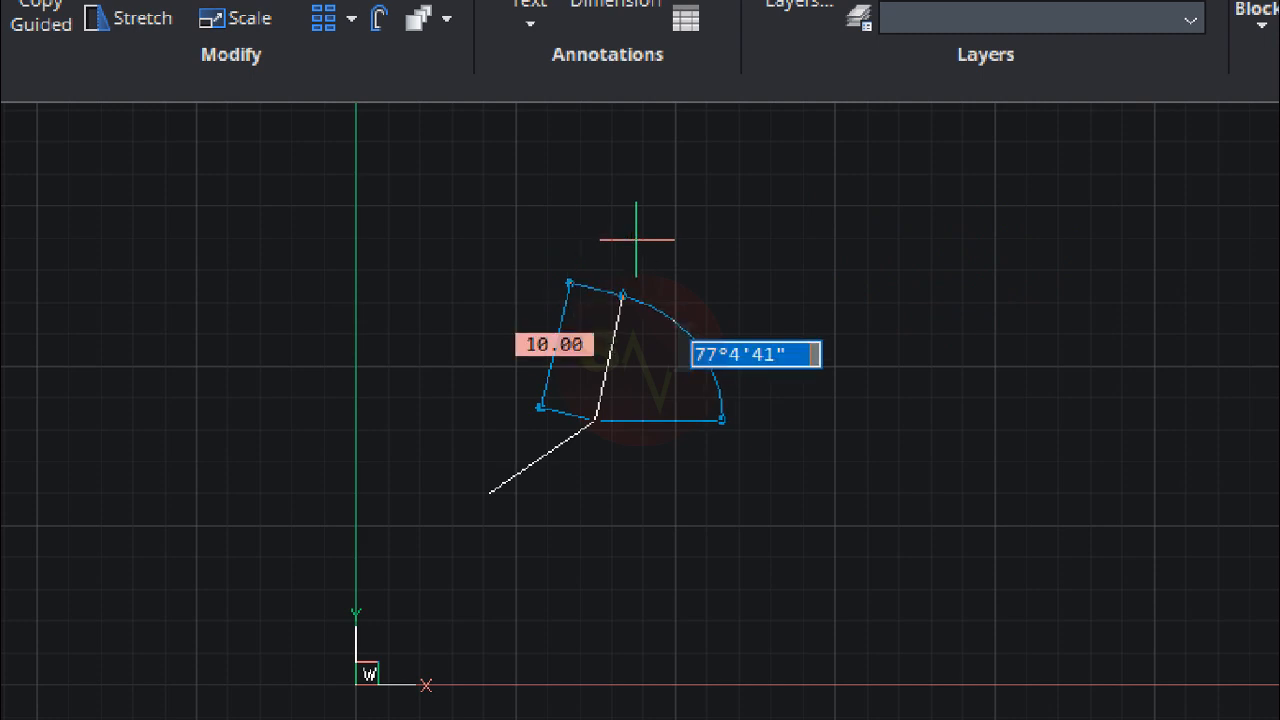
text(90)
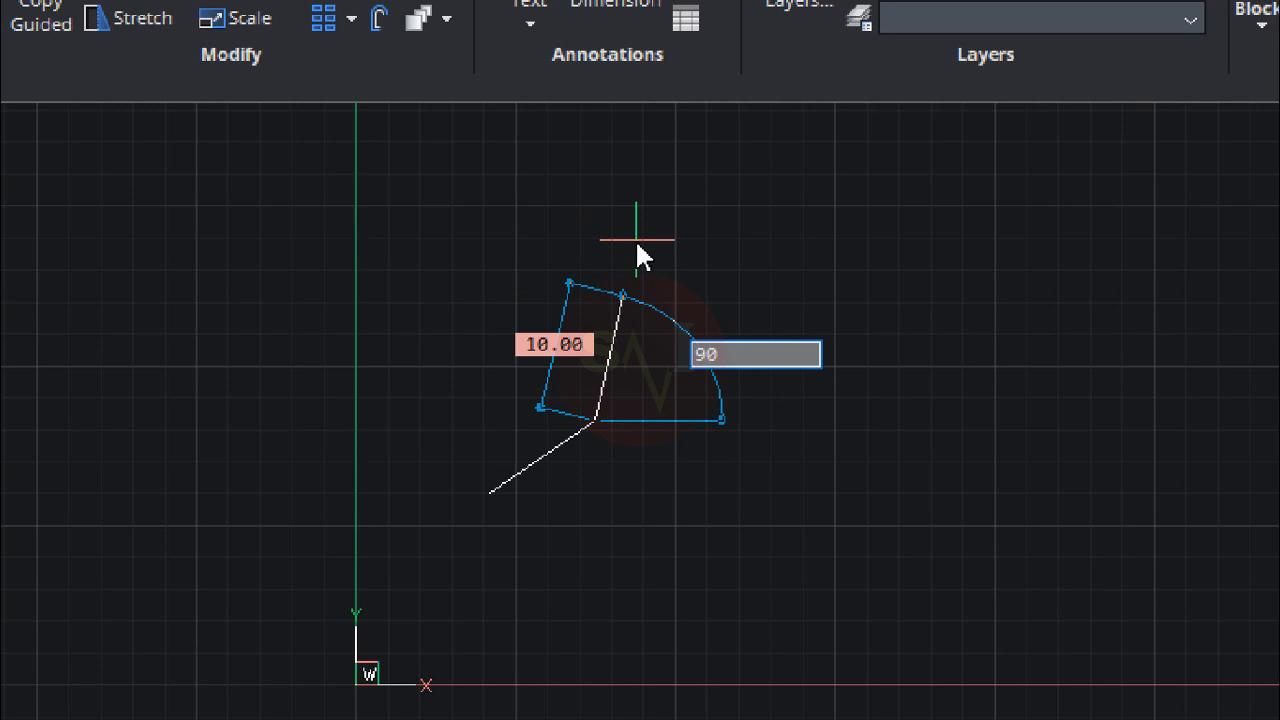
key(Return)
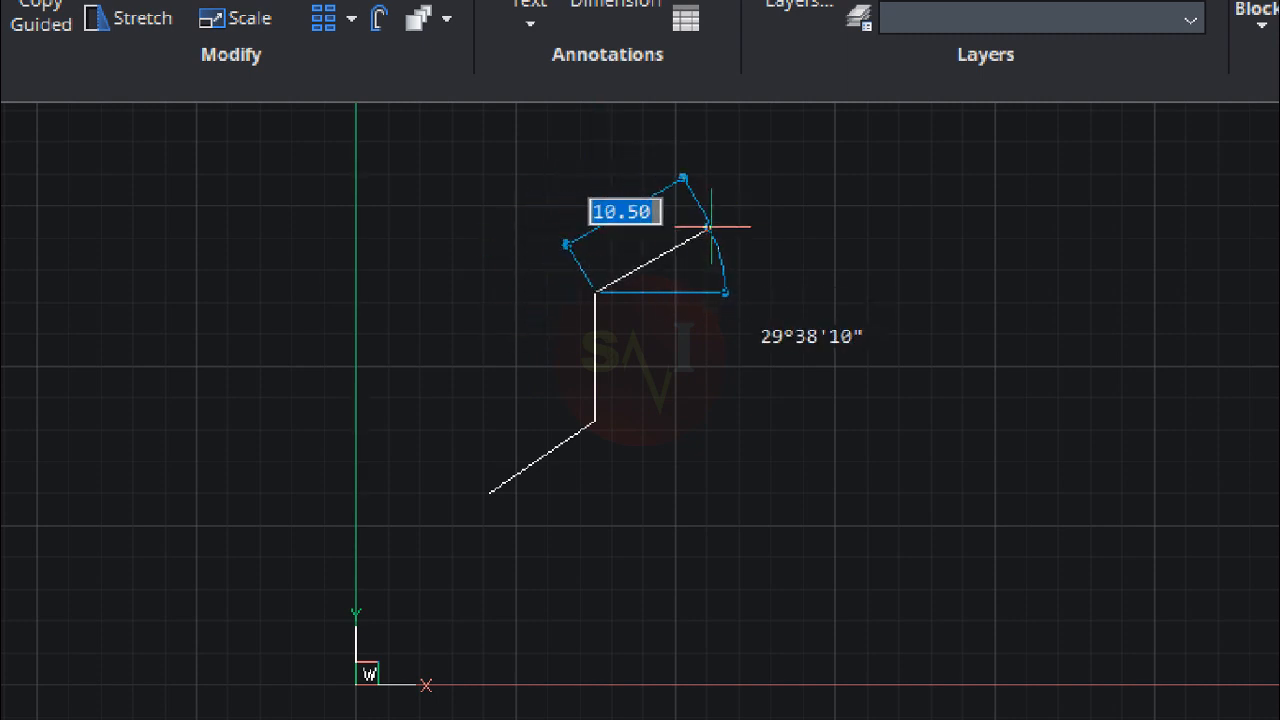
Step: Add a horizontal segment 10 units long at 0° from the top of the vertical segment and end the line
text(10)
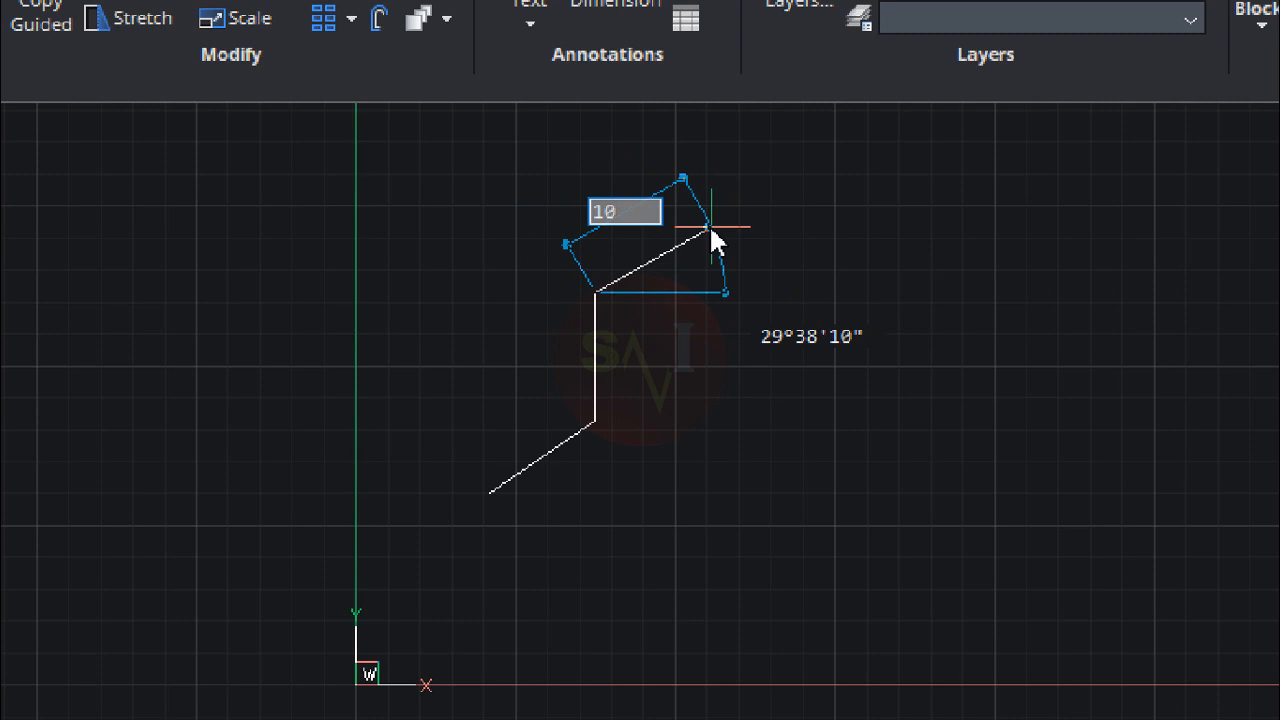
key(Tab)
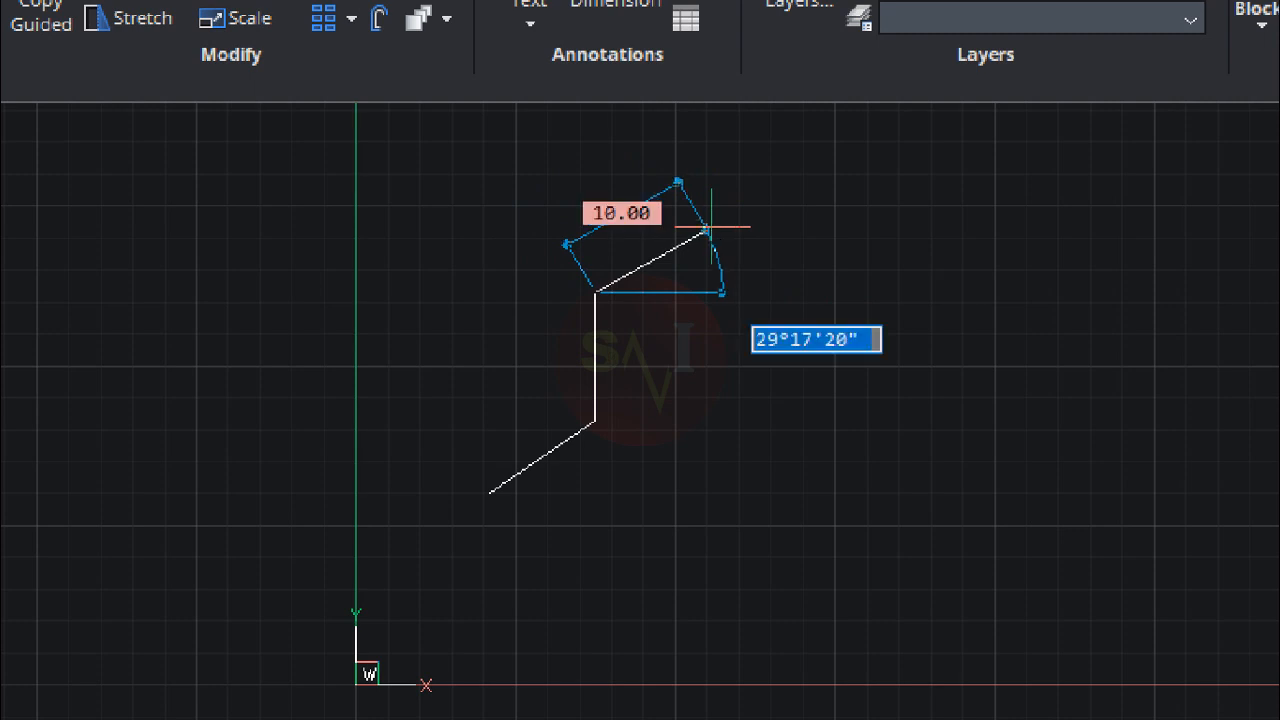
text(0)
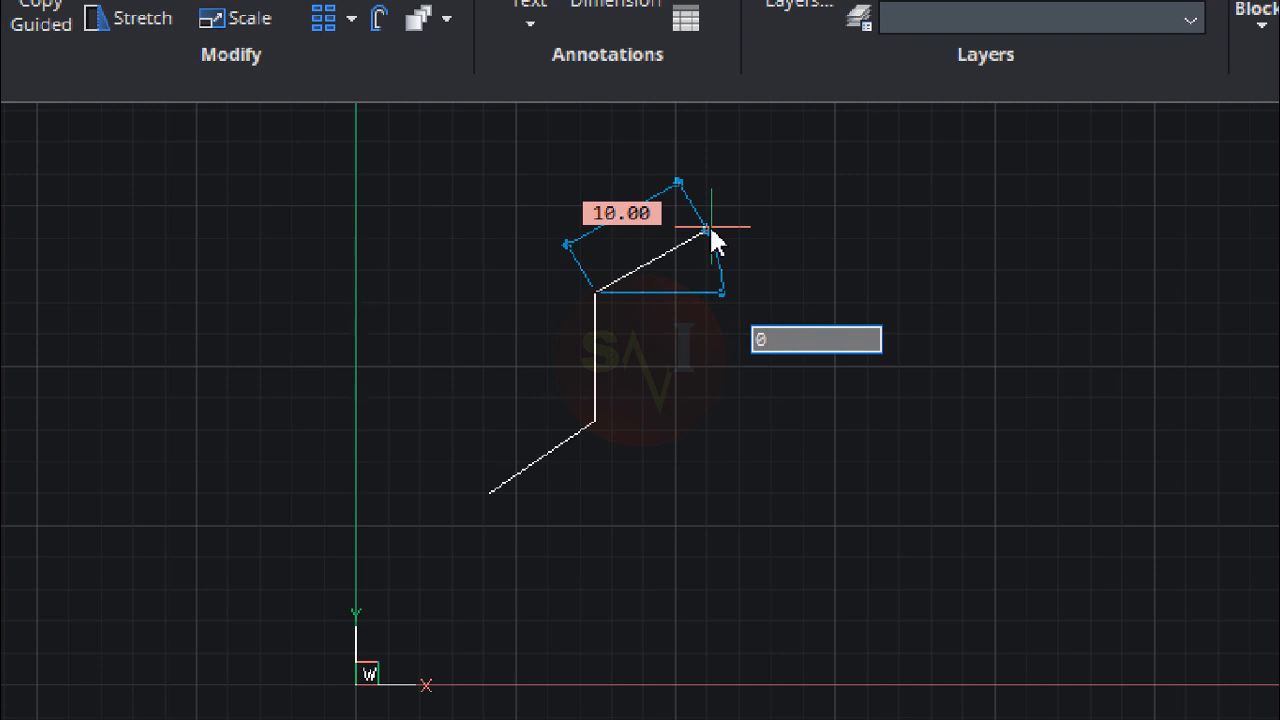
key(Return)
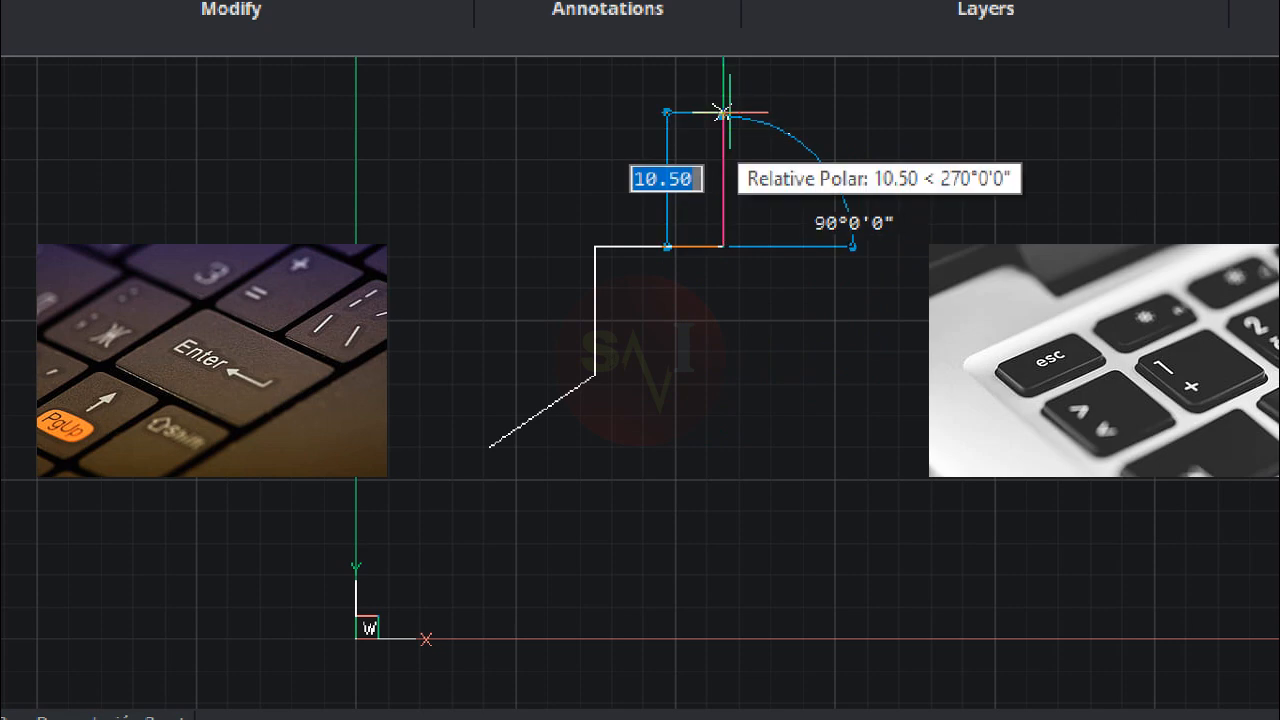
key(Escape)
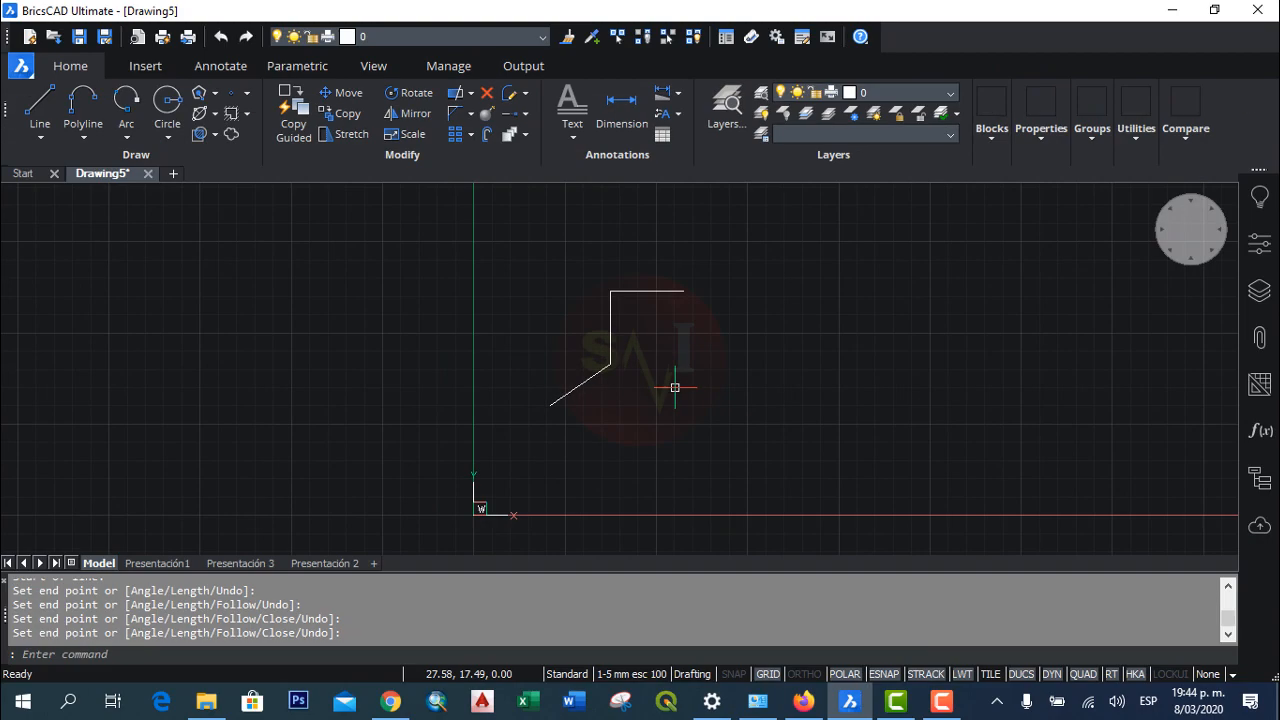
Step: Draw a separate line starting at absolute coordinates 15,5 with a length of 15 units at 45°
scroll(675, 387, up, 2)
middle_drag(663, 377, 660, 429)
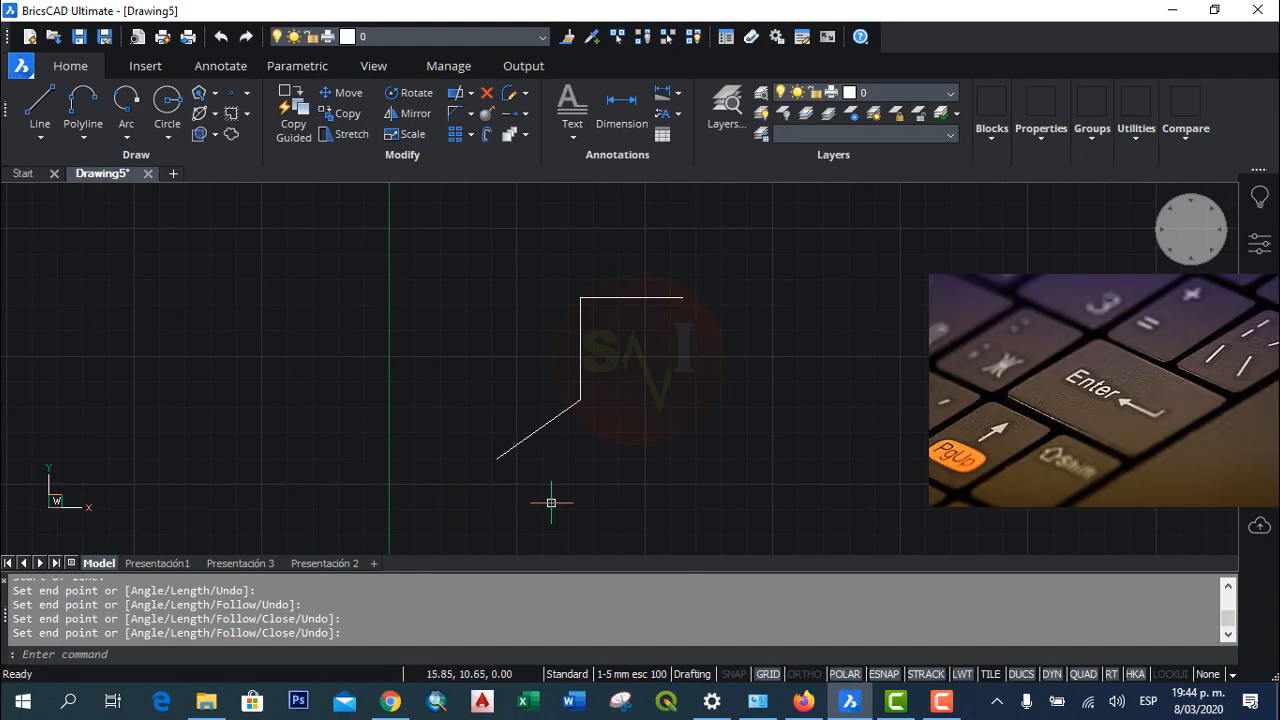
key(Return)
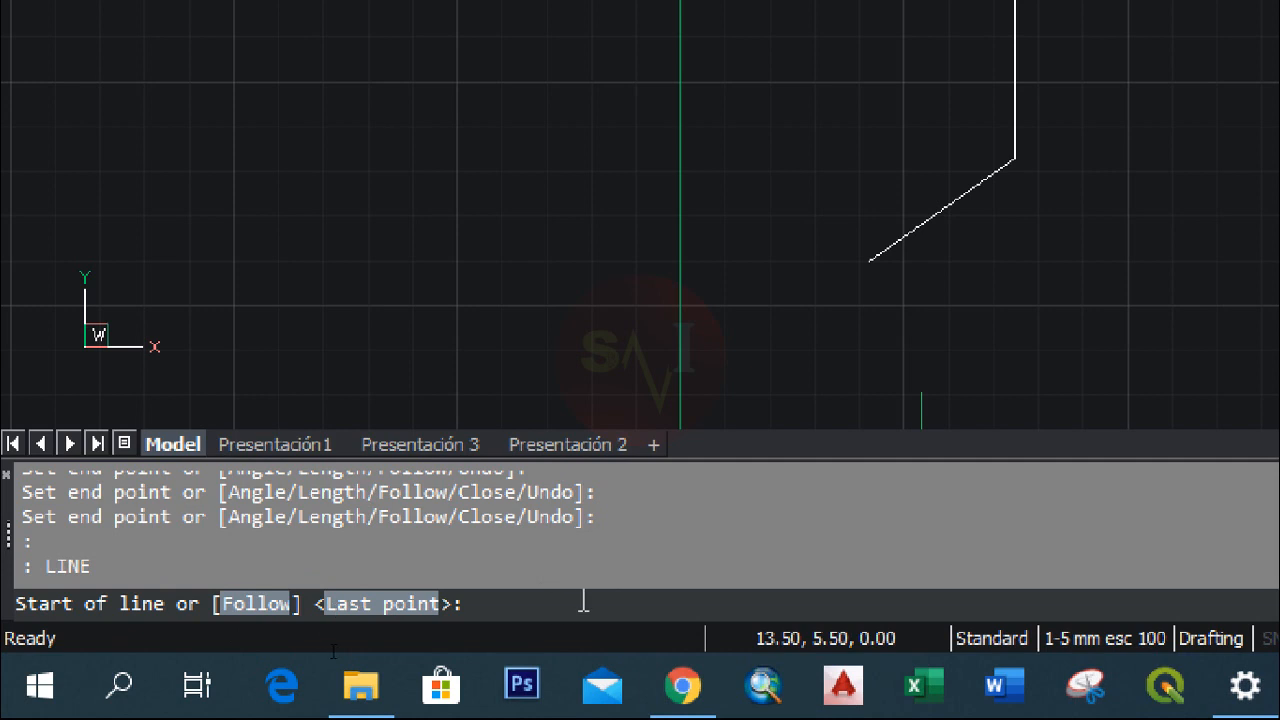
text(15,5)
key(Return)
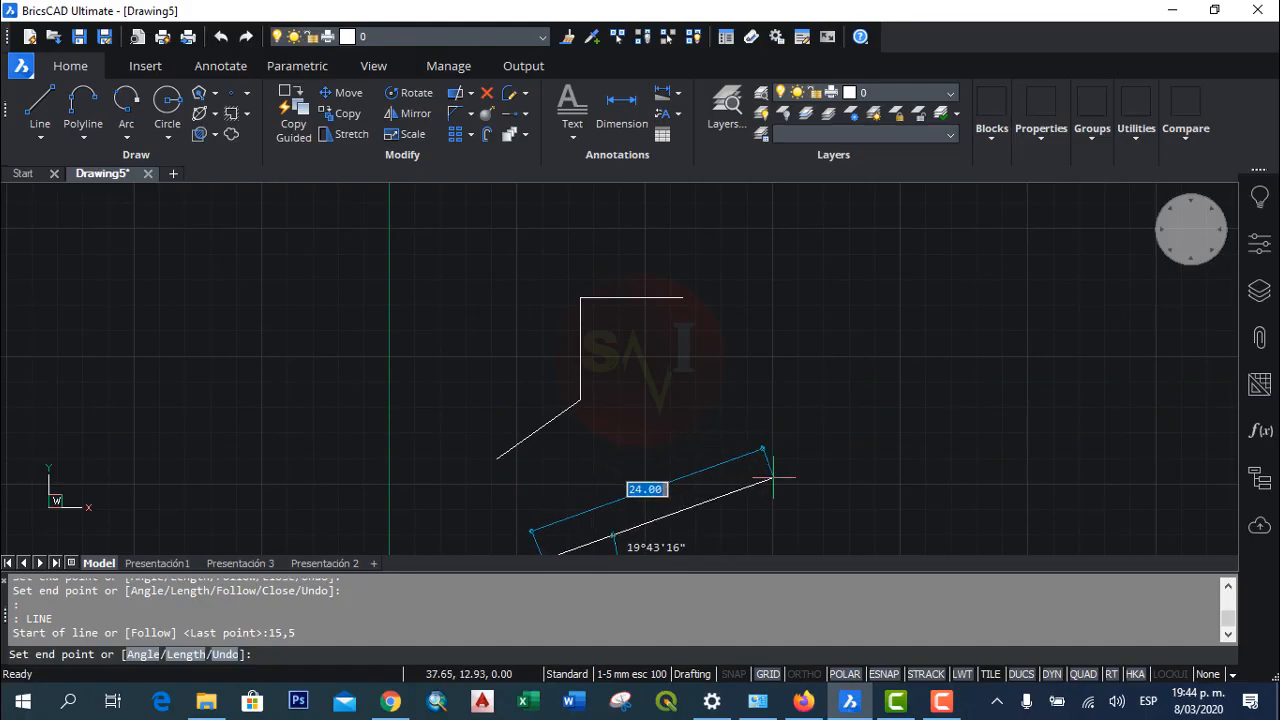
middle_drag(768, 472, 790, 380)
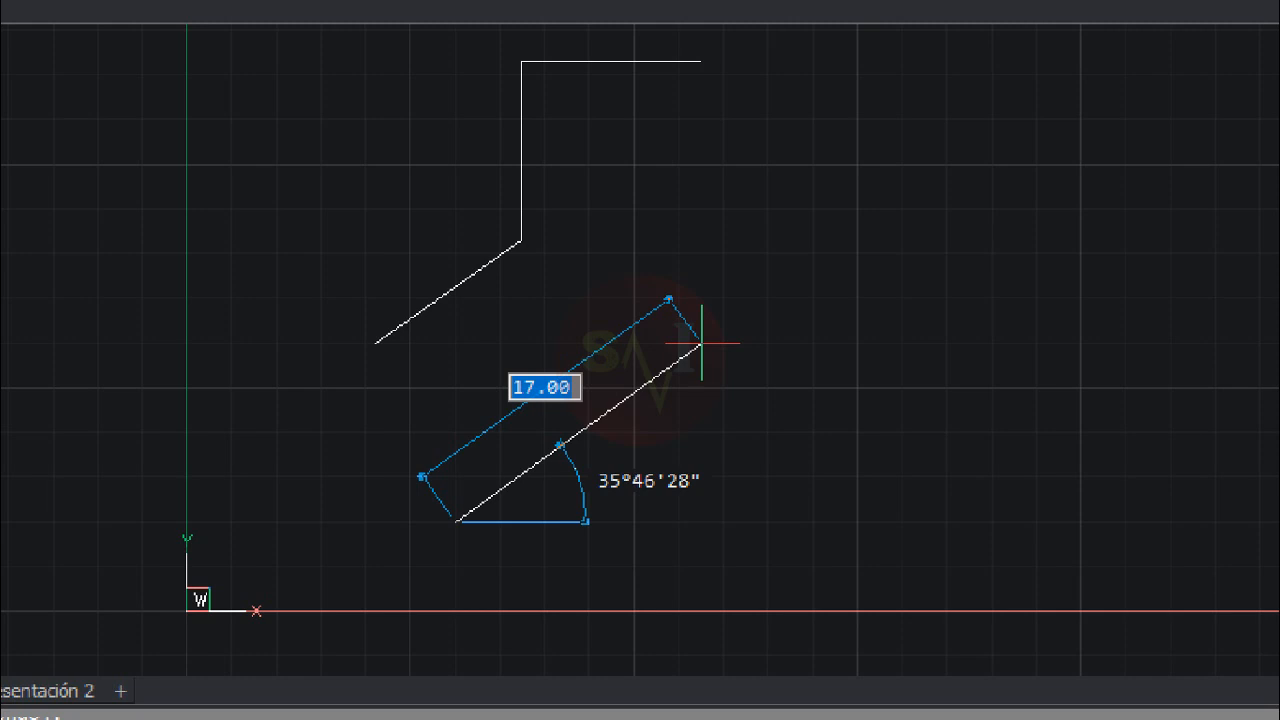
text(15)
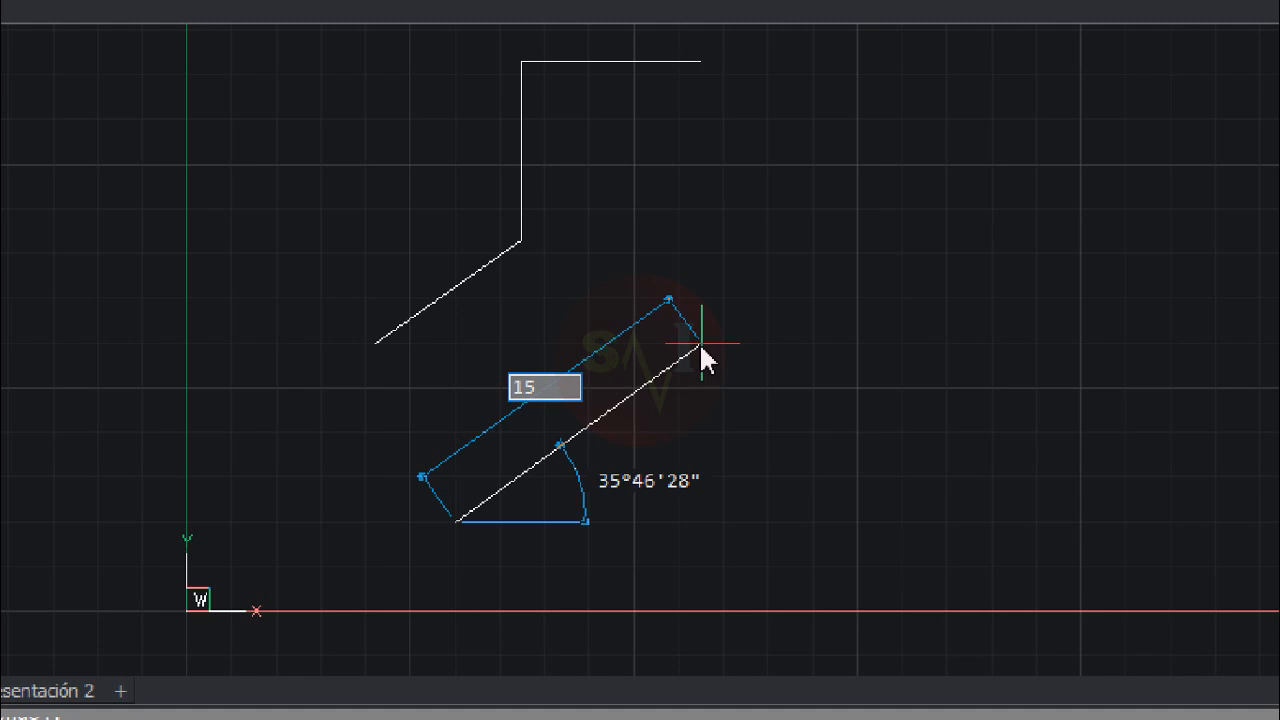
key(Tab)
text(45)
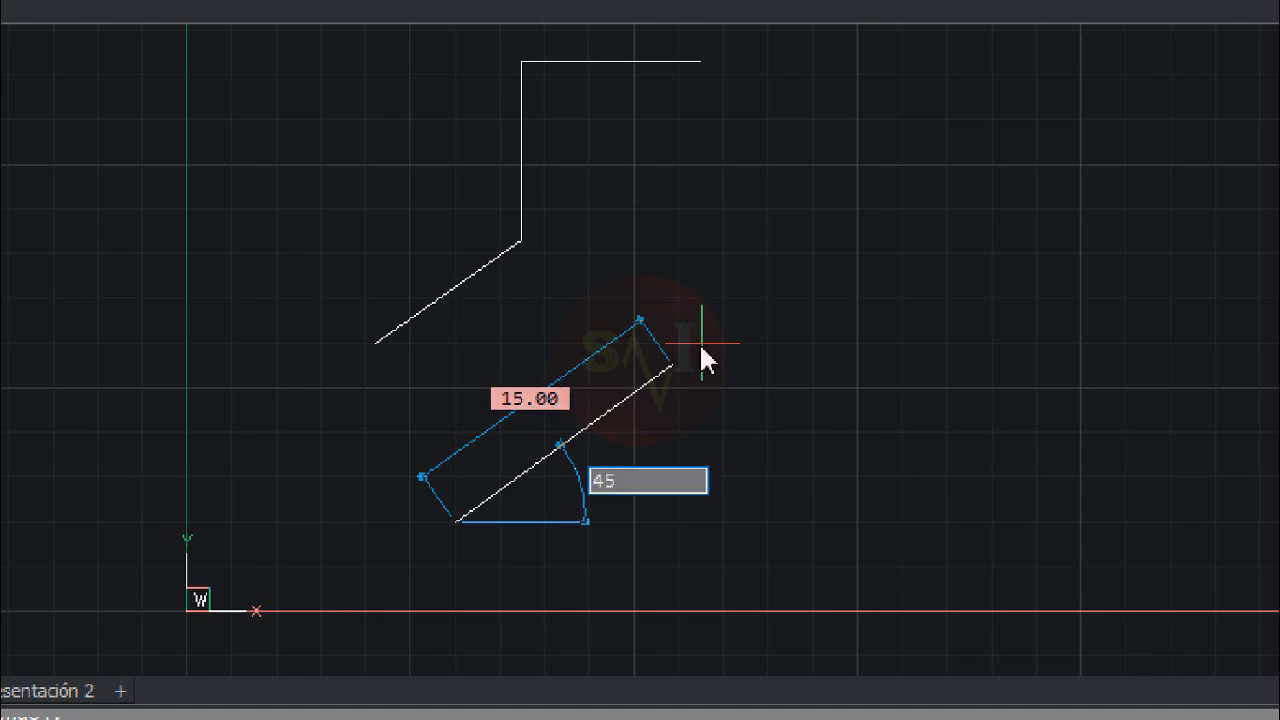
key(Return)
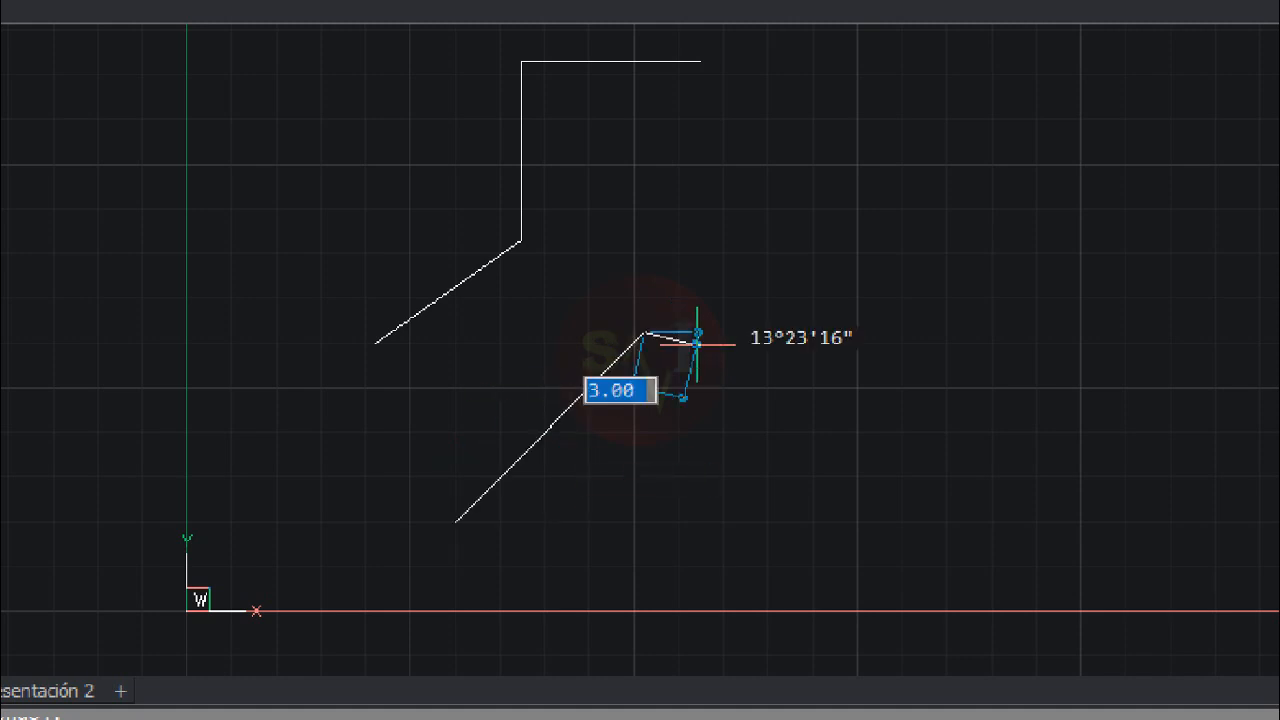
key(Return)
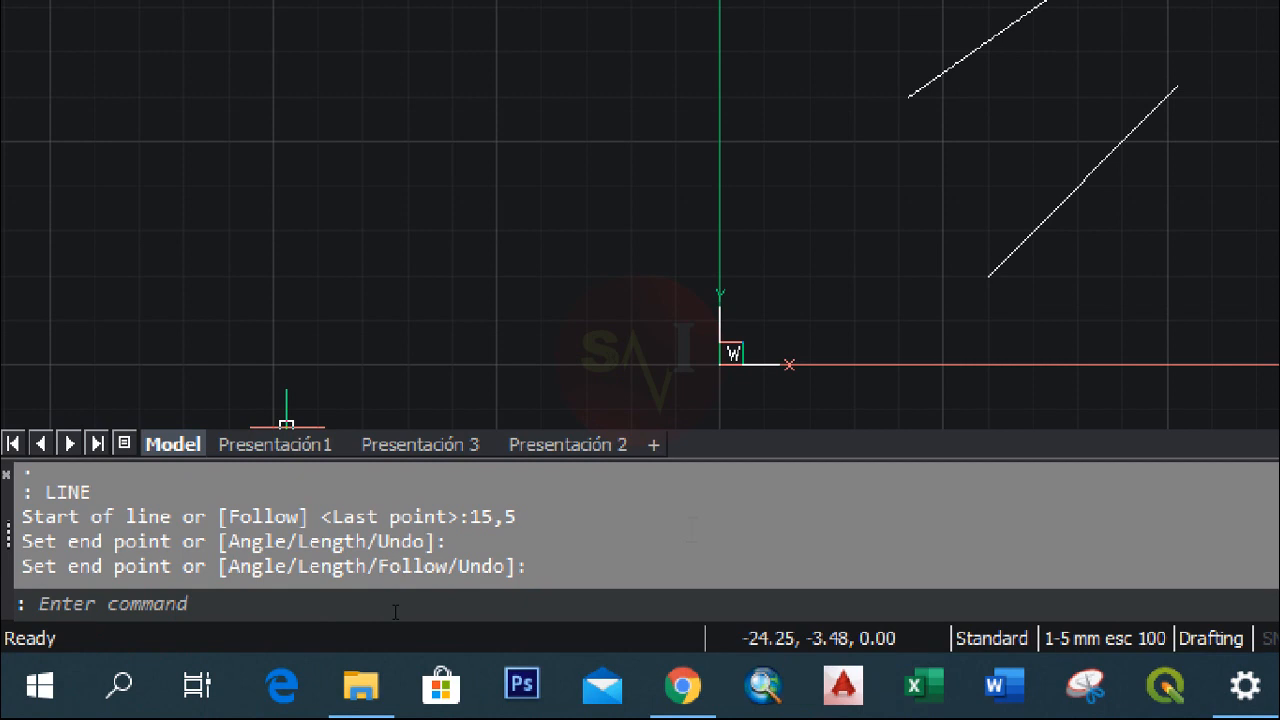
Step: Draw a horizontal line 10 units to the right from the upper endpoint of the 45° line
text(l)
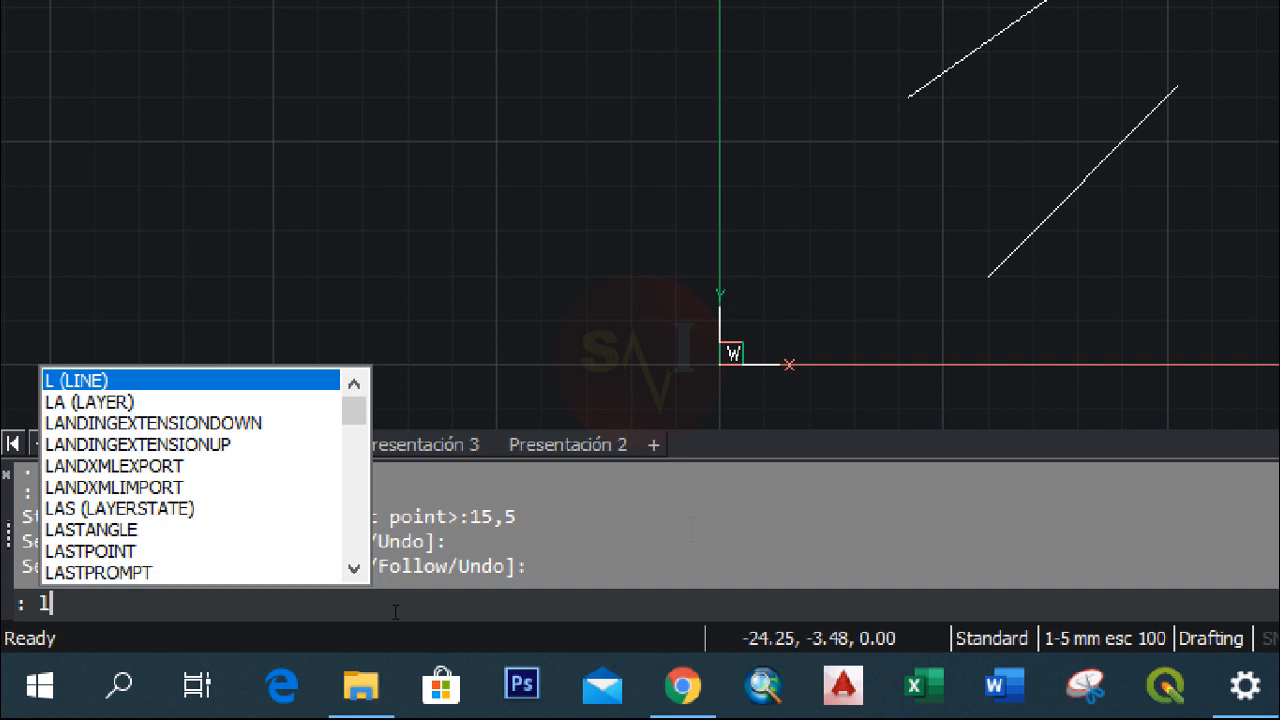
key(Return)
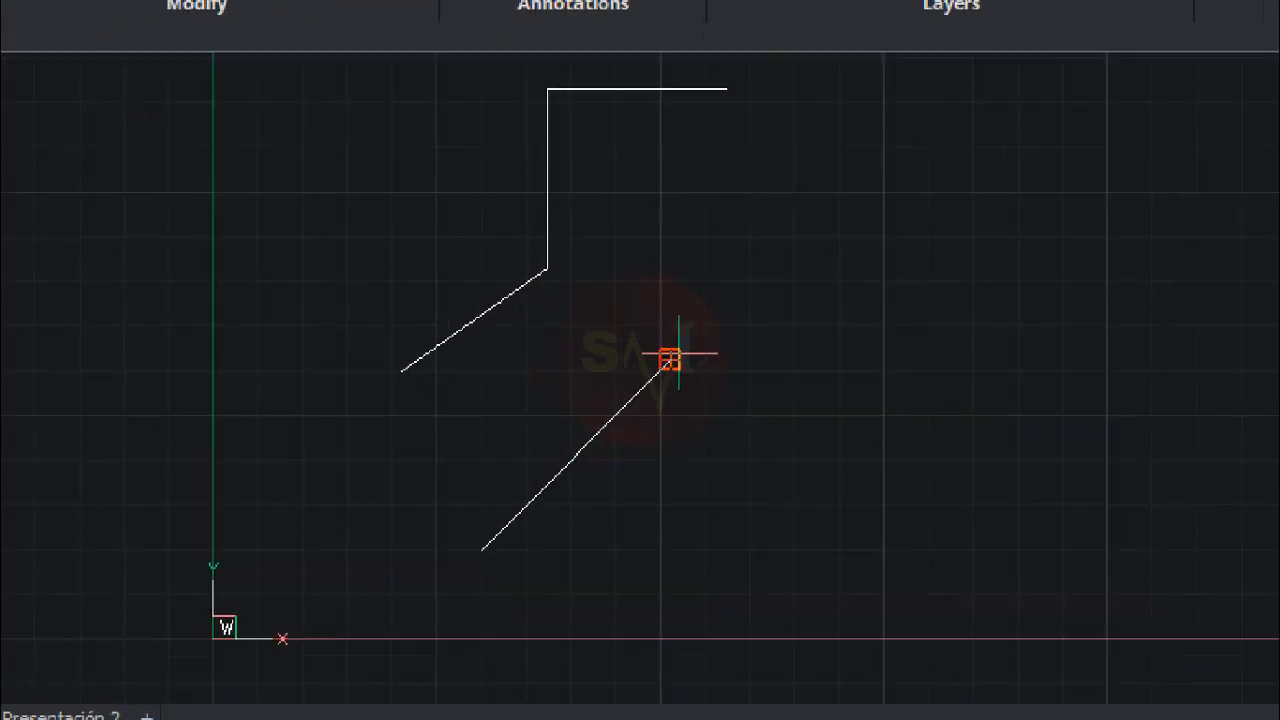
scroll(672, 358, up, 3)
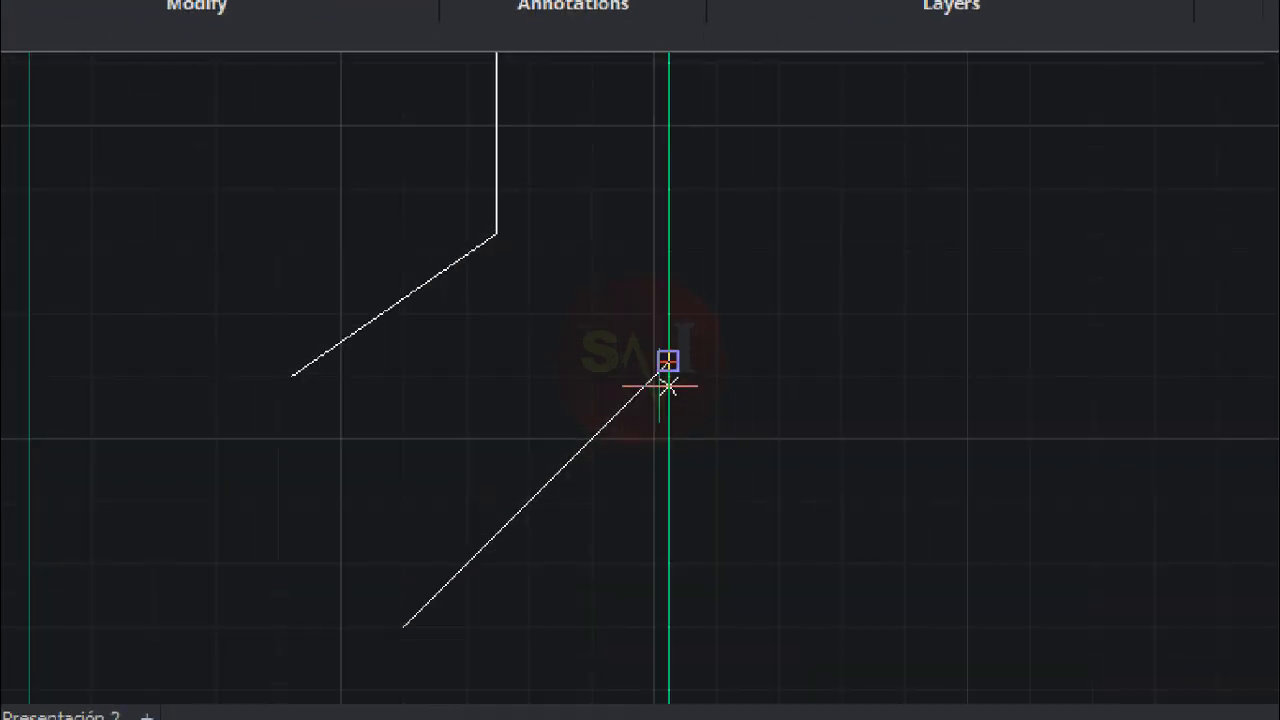
middle_drag(654, 400, 663, 240)
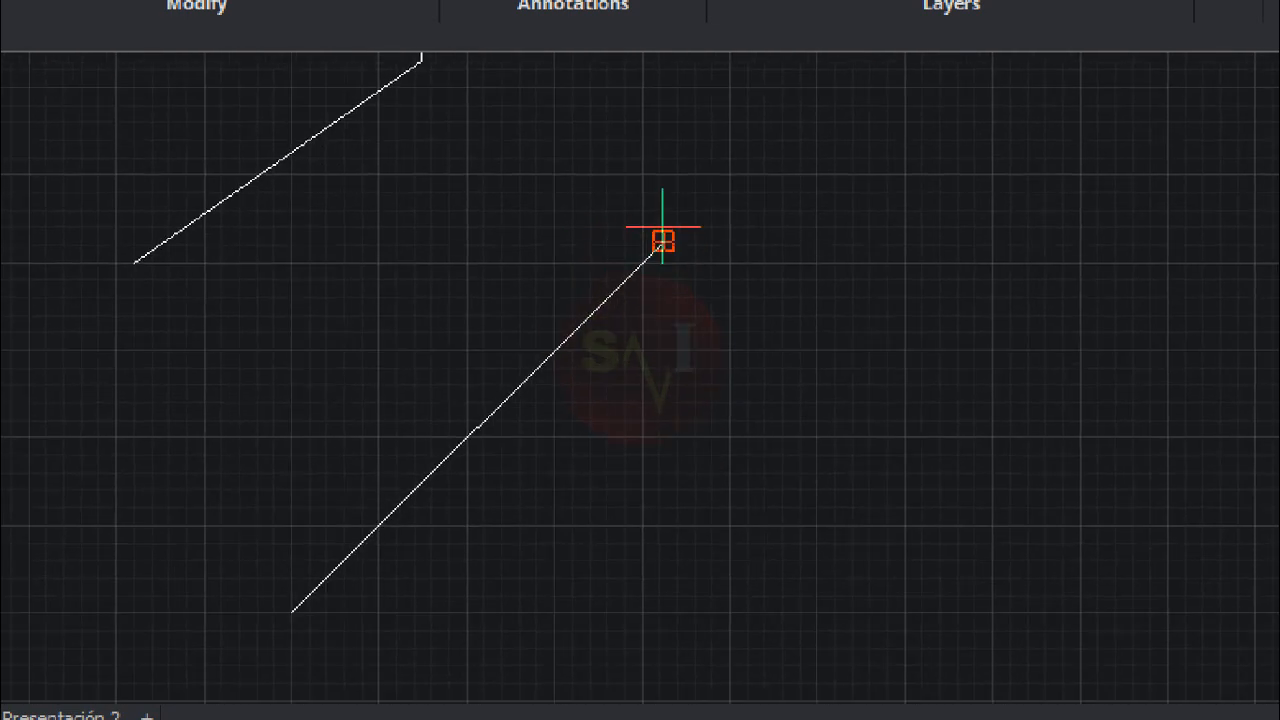
click(291, 612)
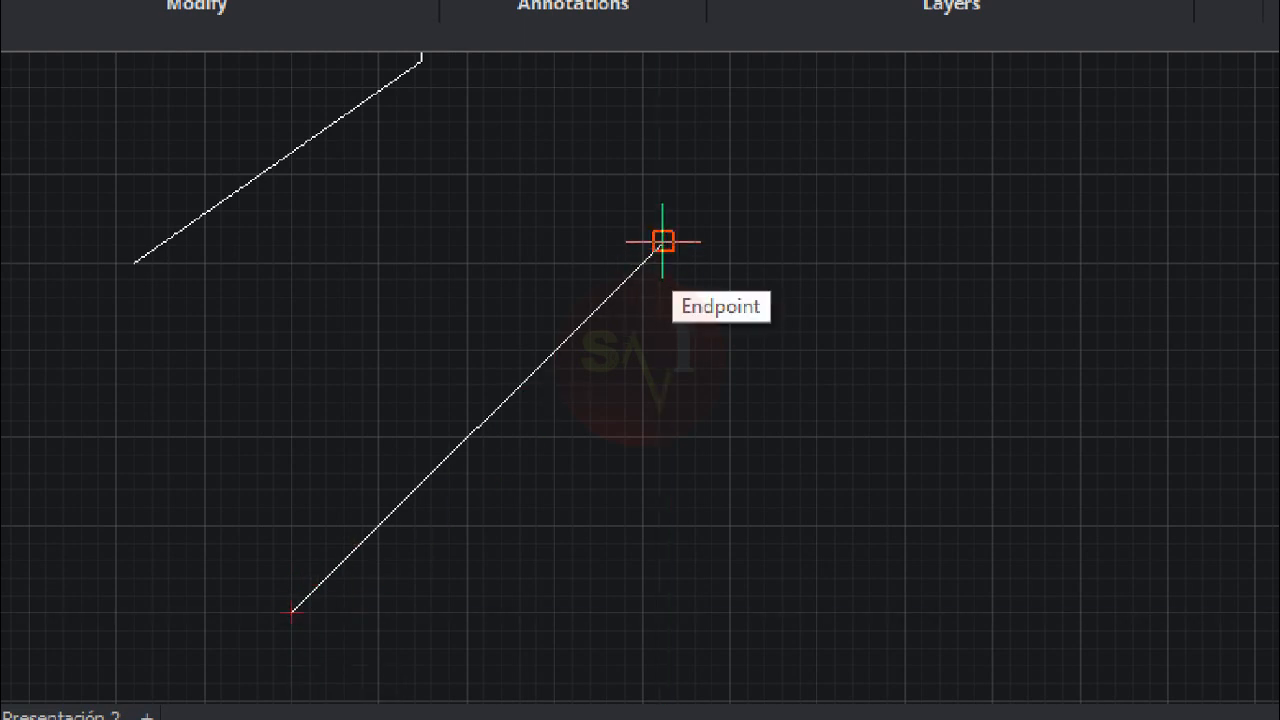
click(663, 241)
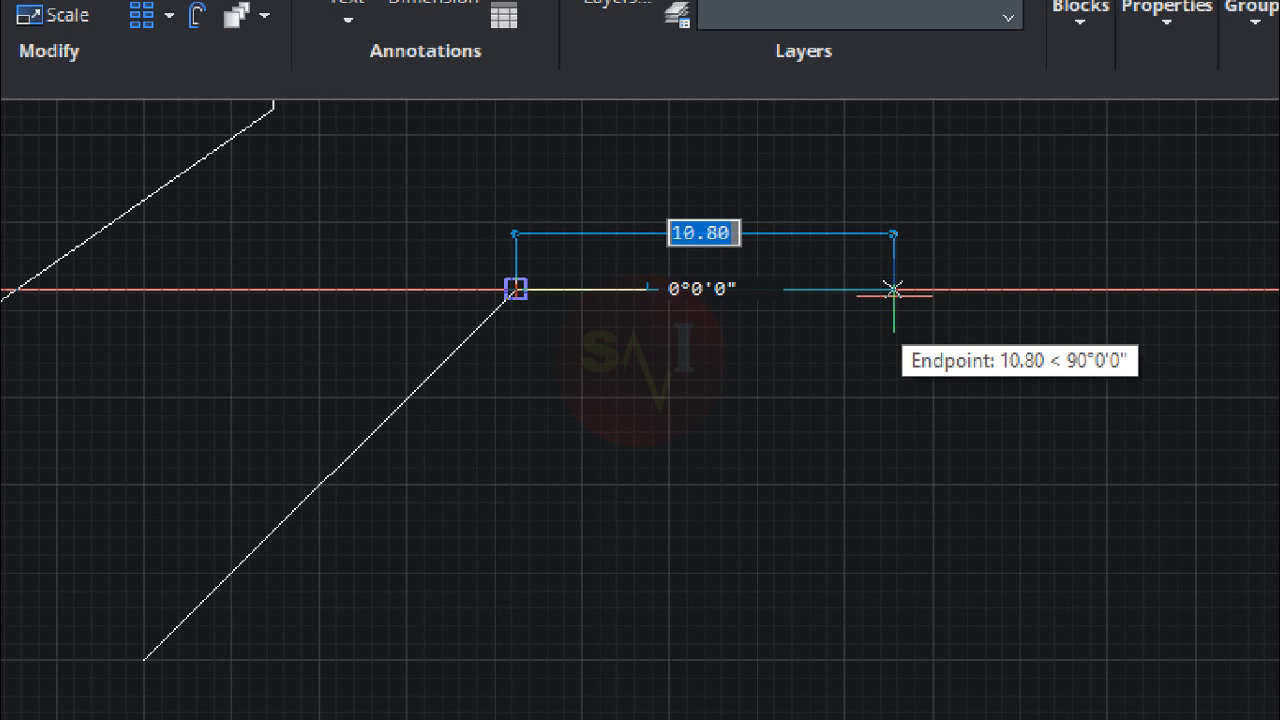
text(10)
key(Return)
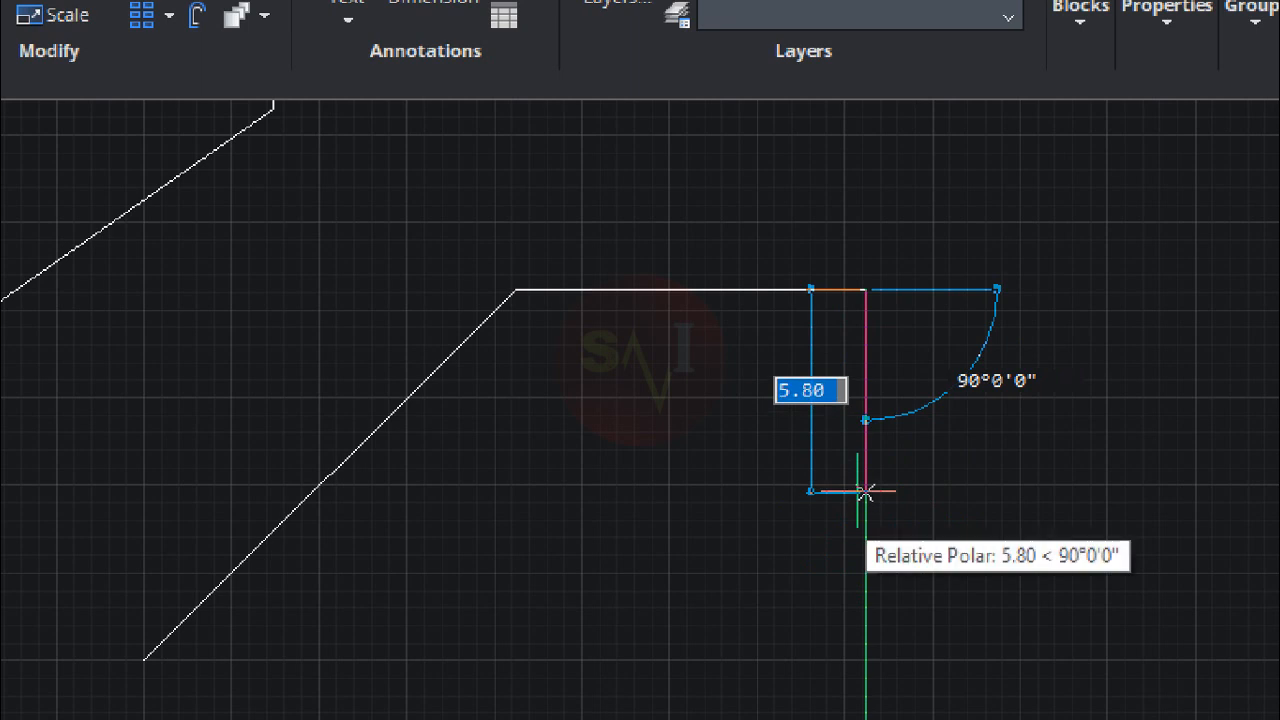
Step: Add a segment 10 units straight down from the right end of the new horizontal line and end the line
text(10)
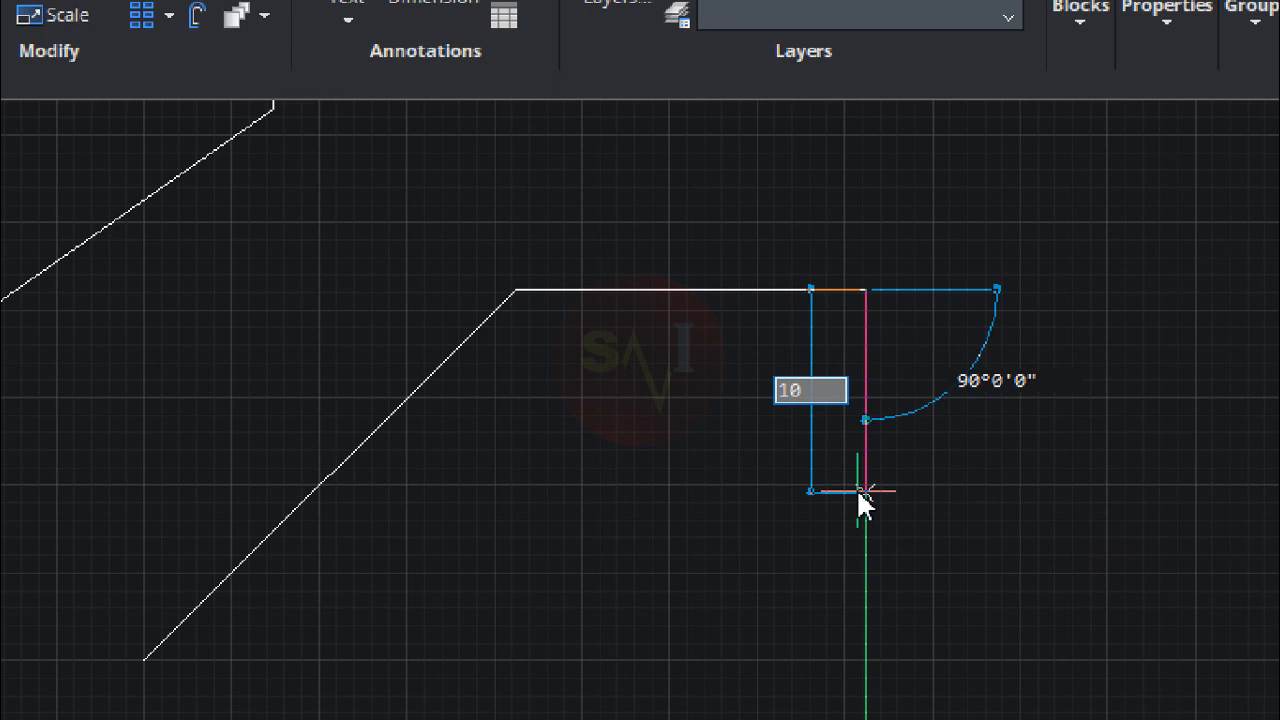
key(Return)
key(Return)
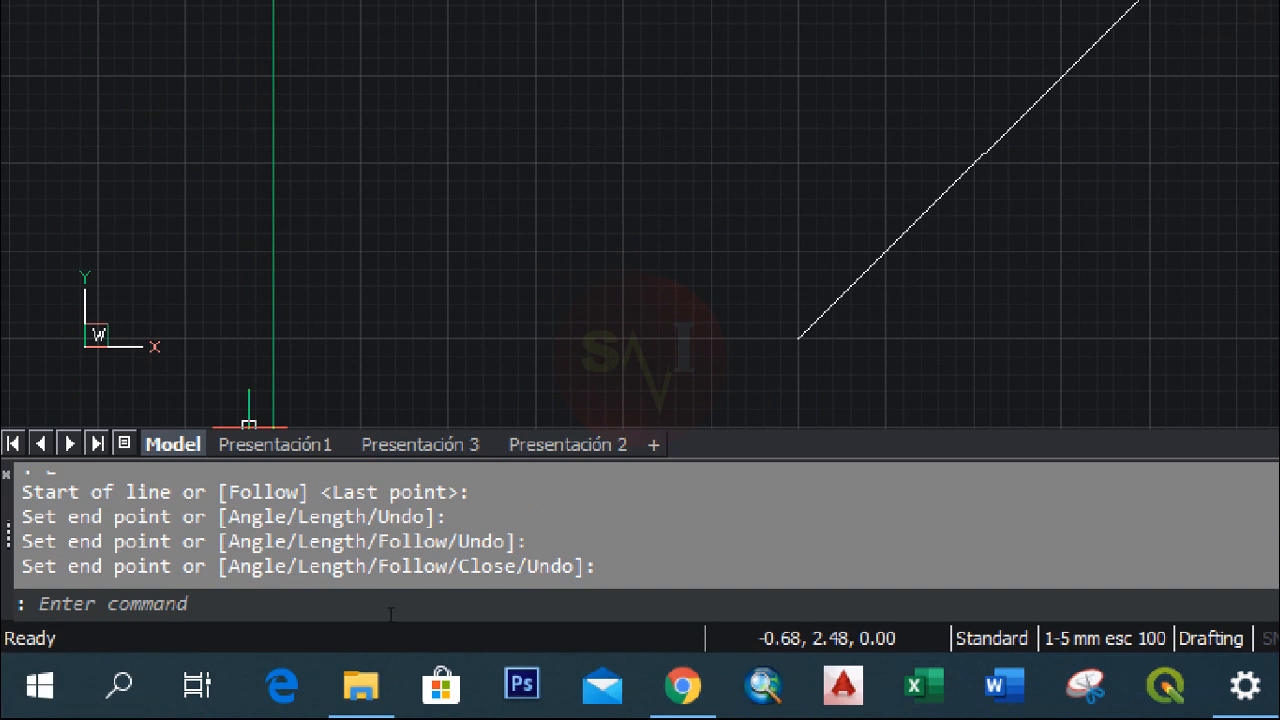
Step: Zoom the view to the extents of the drawing using the Zoom command's Extents option
text(z)
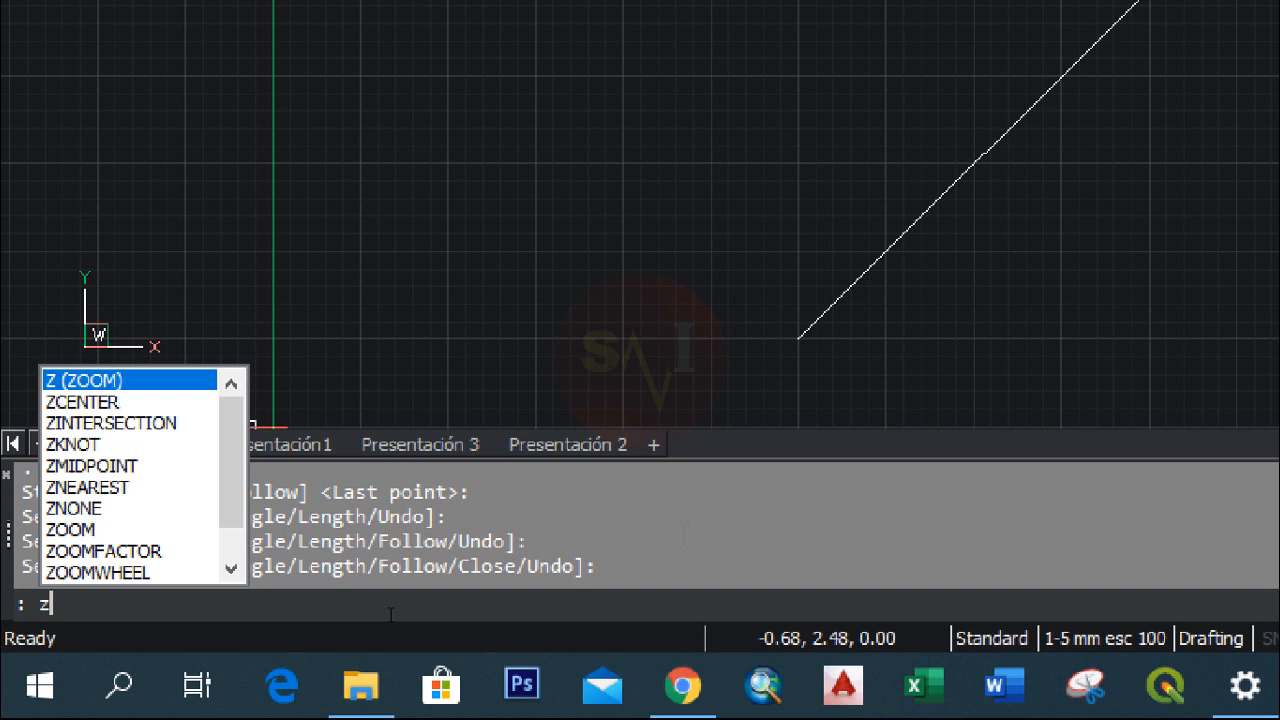
key(Return)
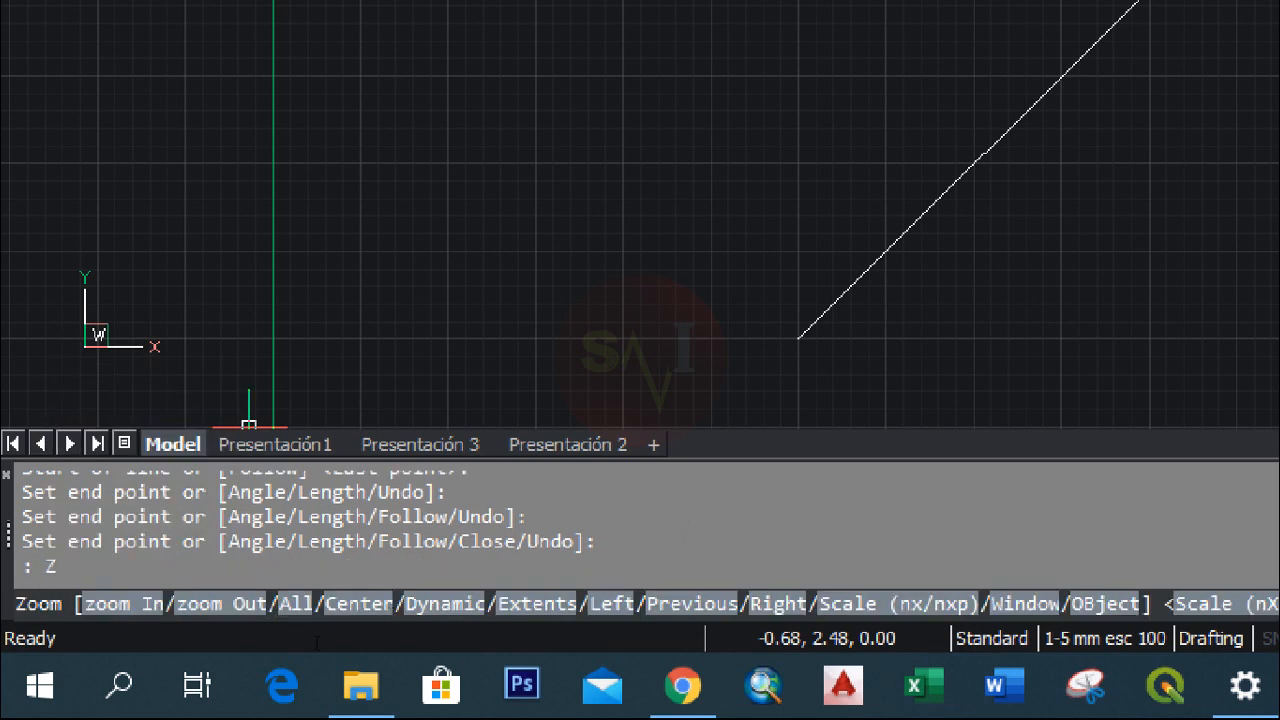
click(533, 607)
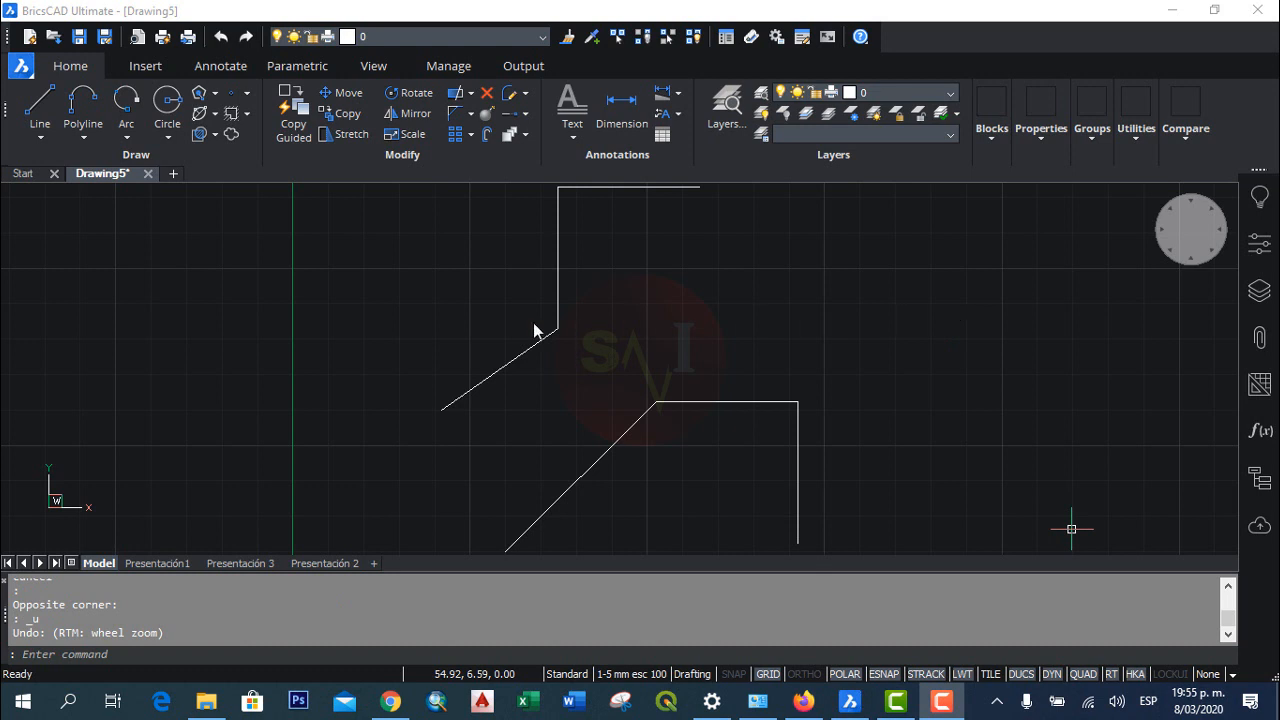
Step: Select the upper figure's inclined line with an enclosing selection window and clear the selection
click(360, 275)
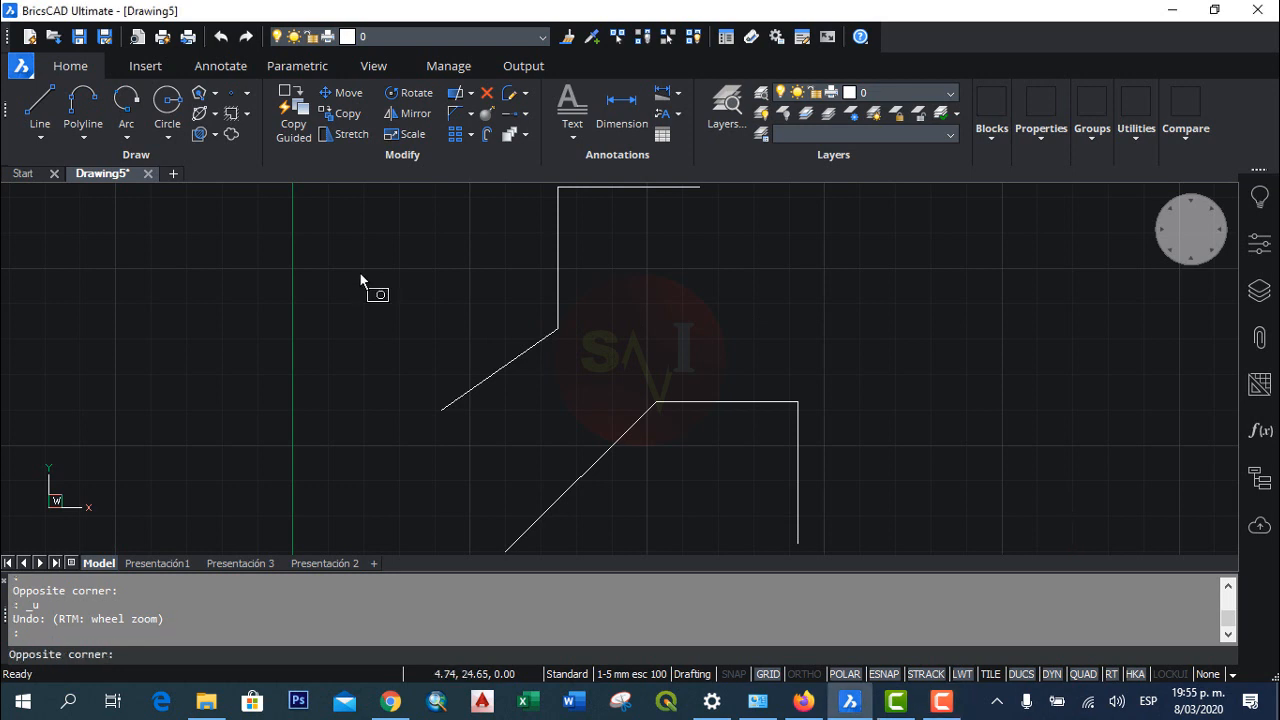
click(592, 442)
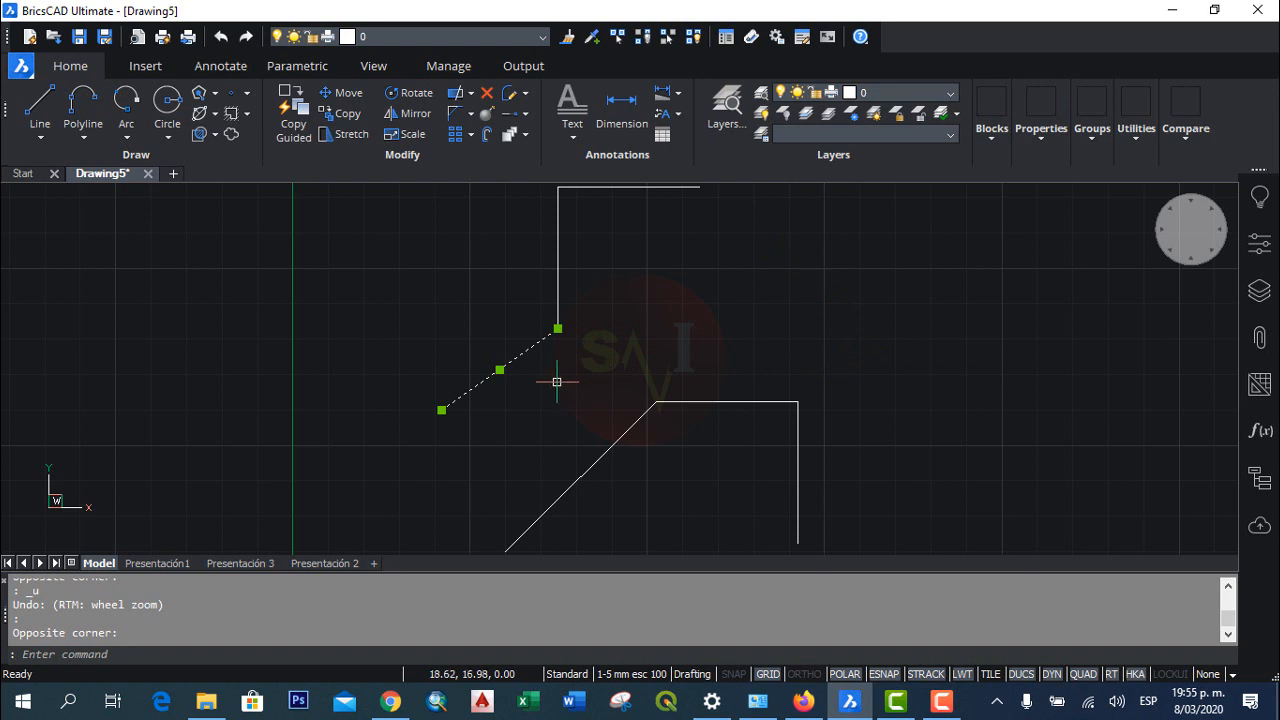
key(Escape)
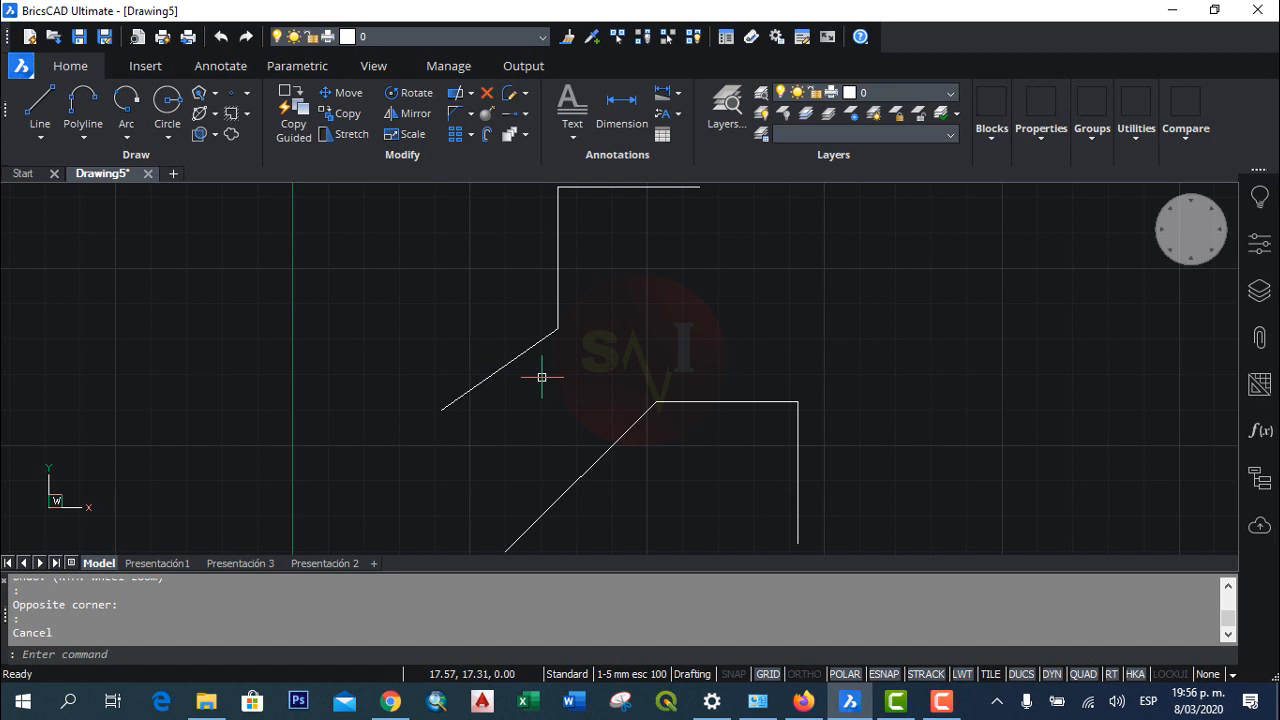
Step: Select all six lines with crossing and enclosing selection windows, erase them, and undo the erasure
click(548, 372)
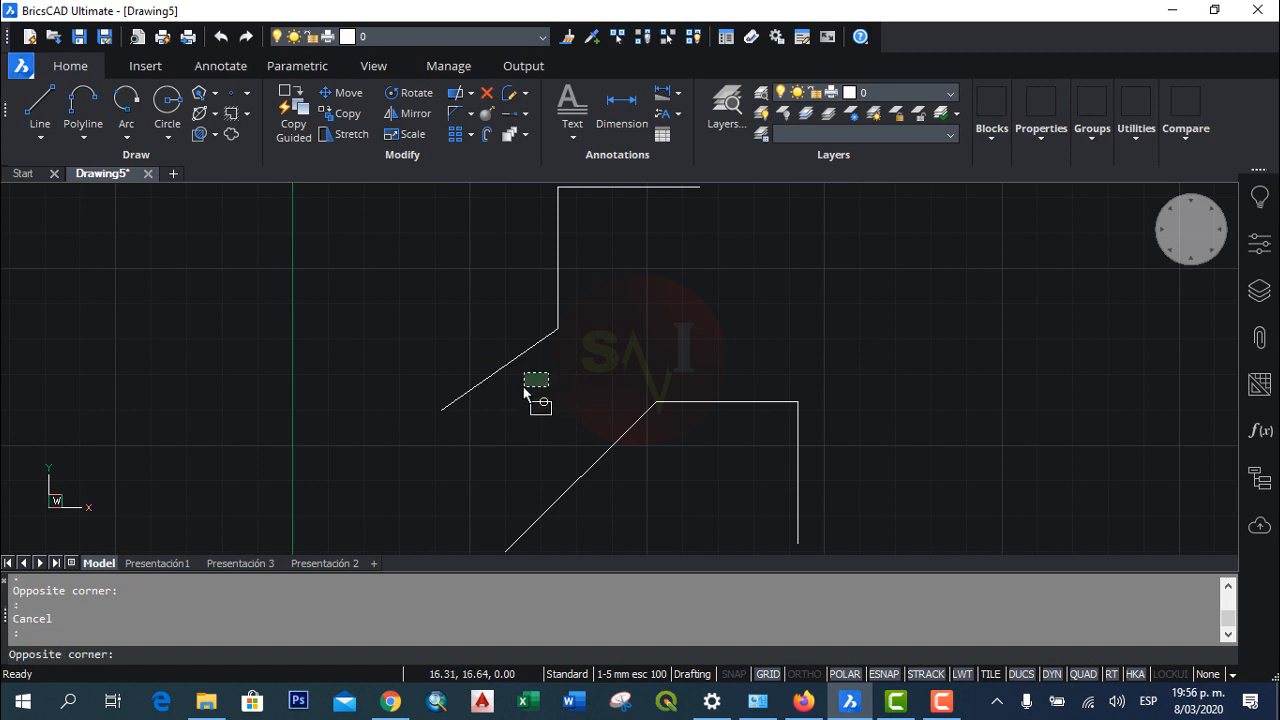
click(468, 356)
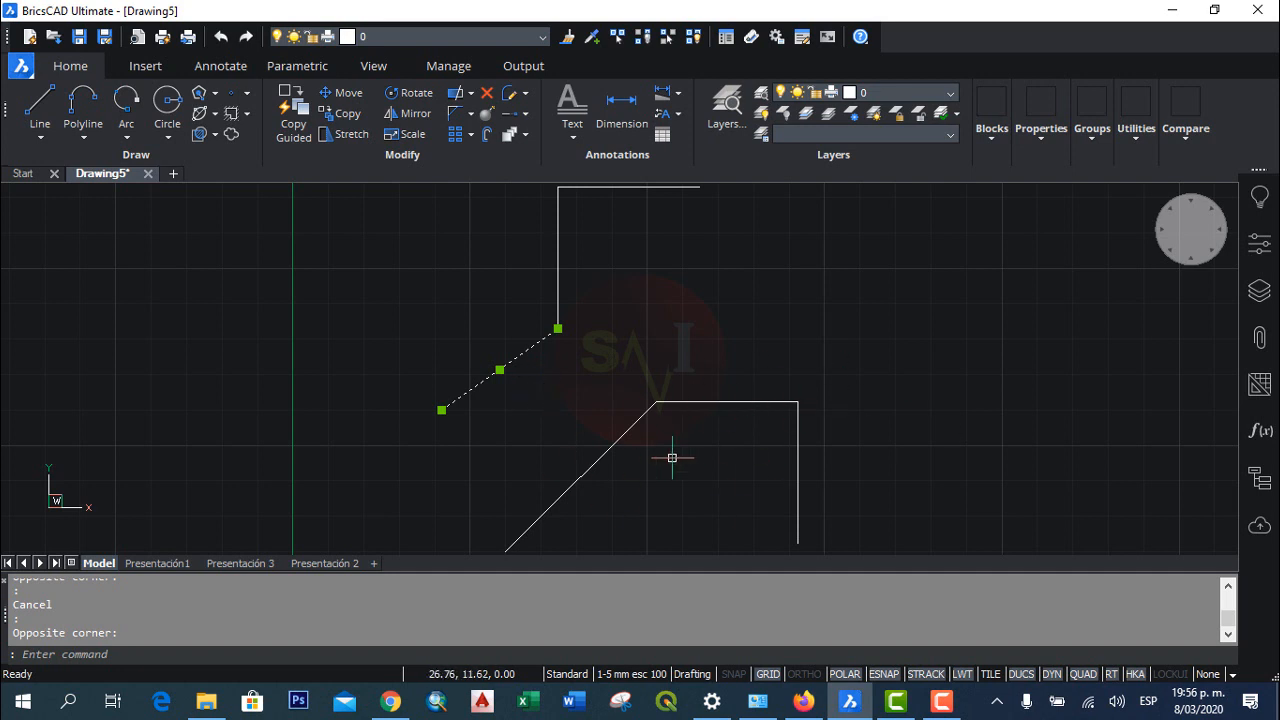
click(852, 372)
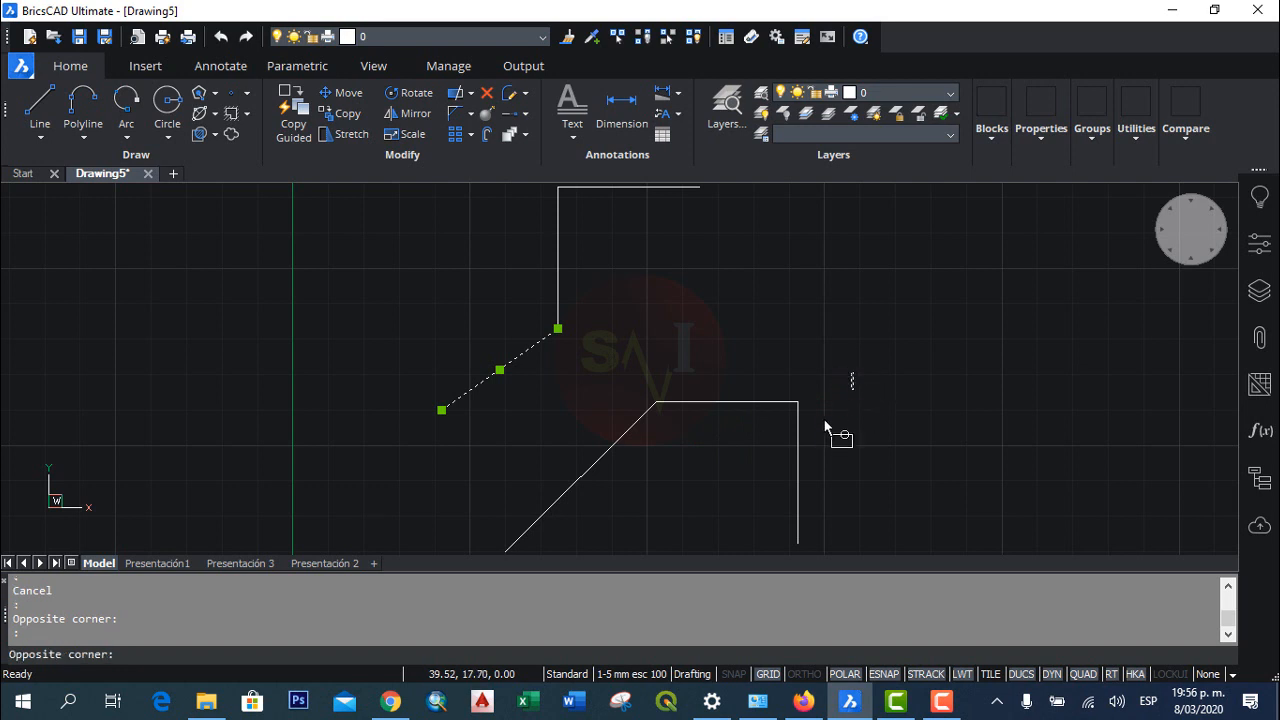
click(523, 463)
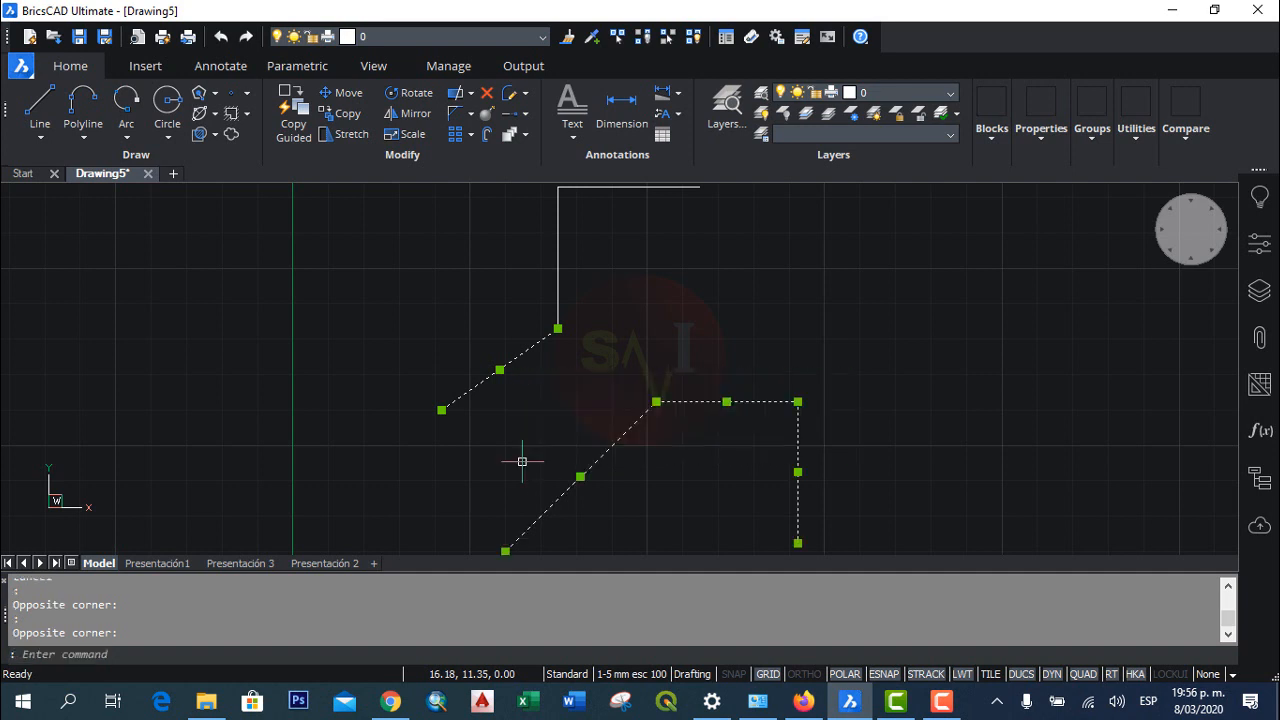
mouse_move(745, 393)
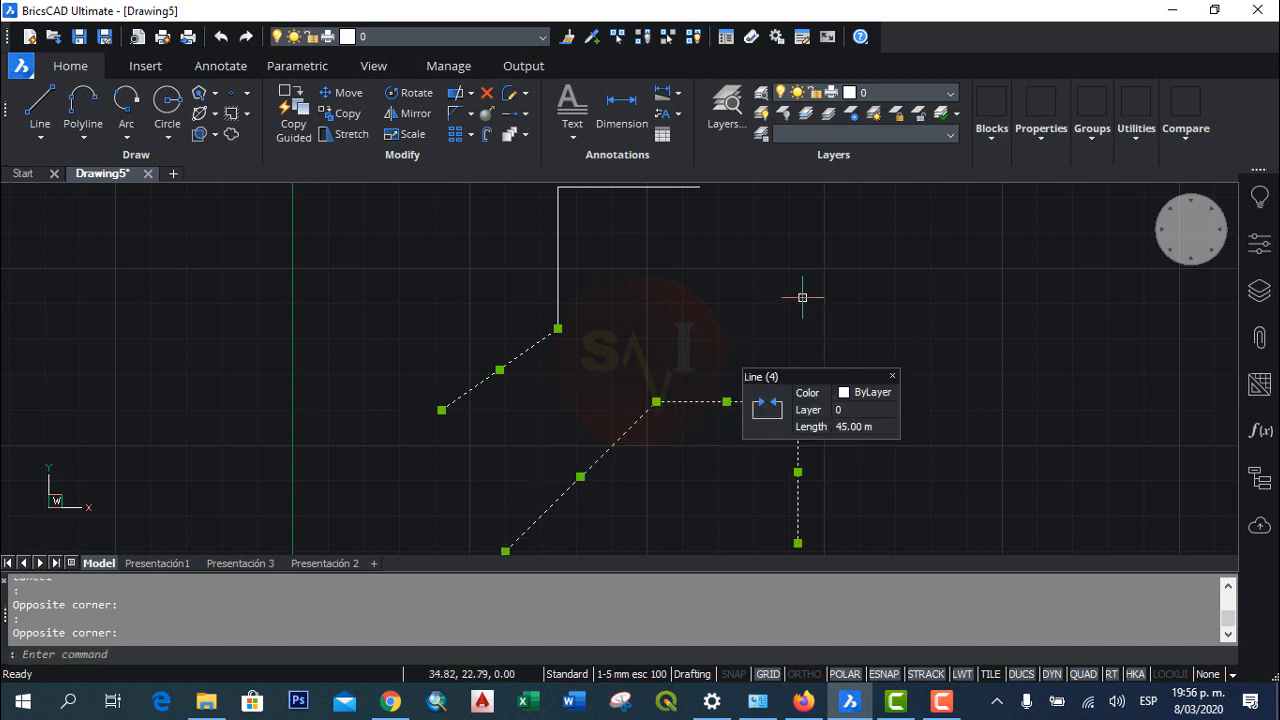
scroll(825, 349, down, 2)
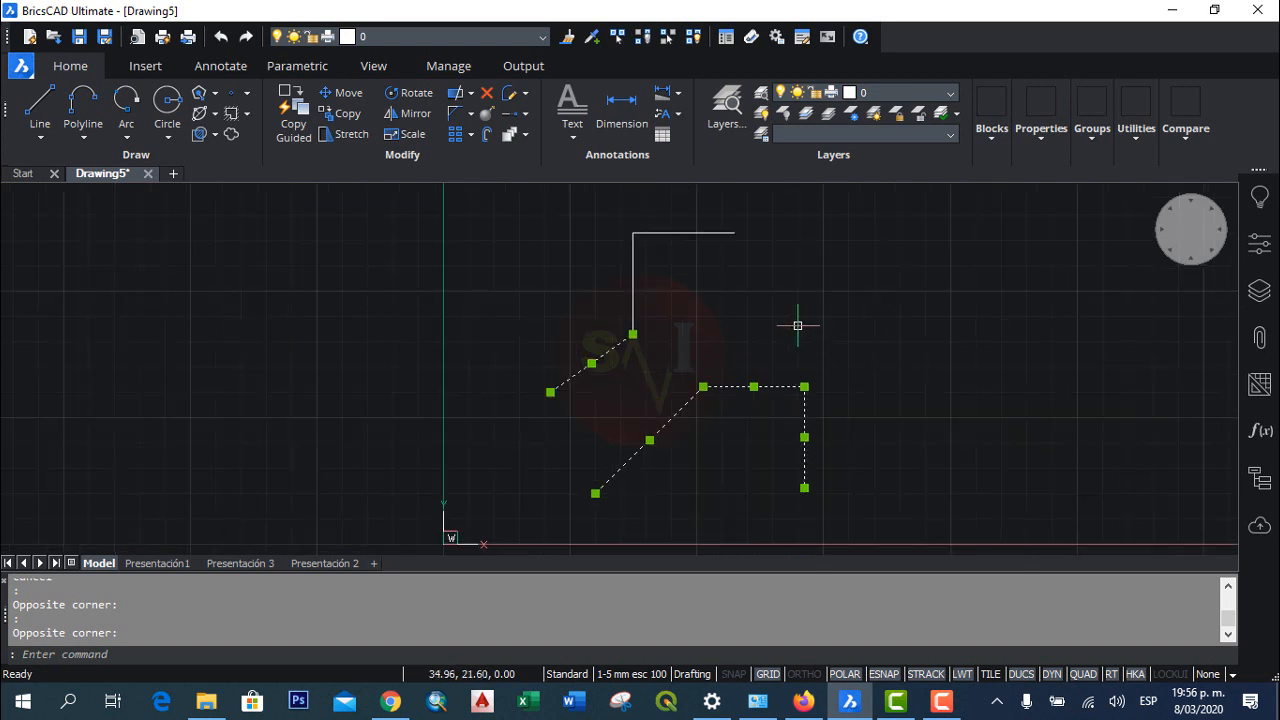
click(586, 201)
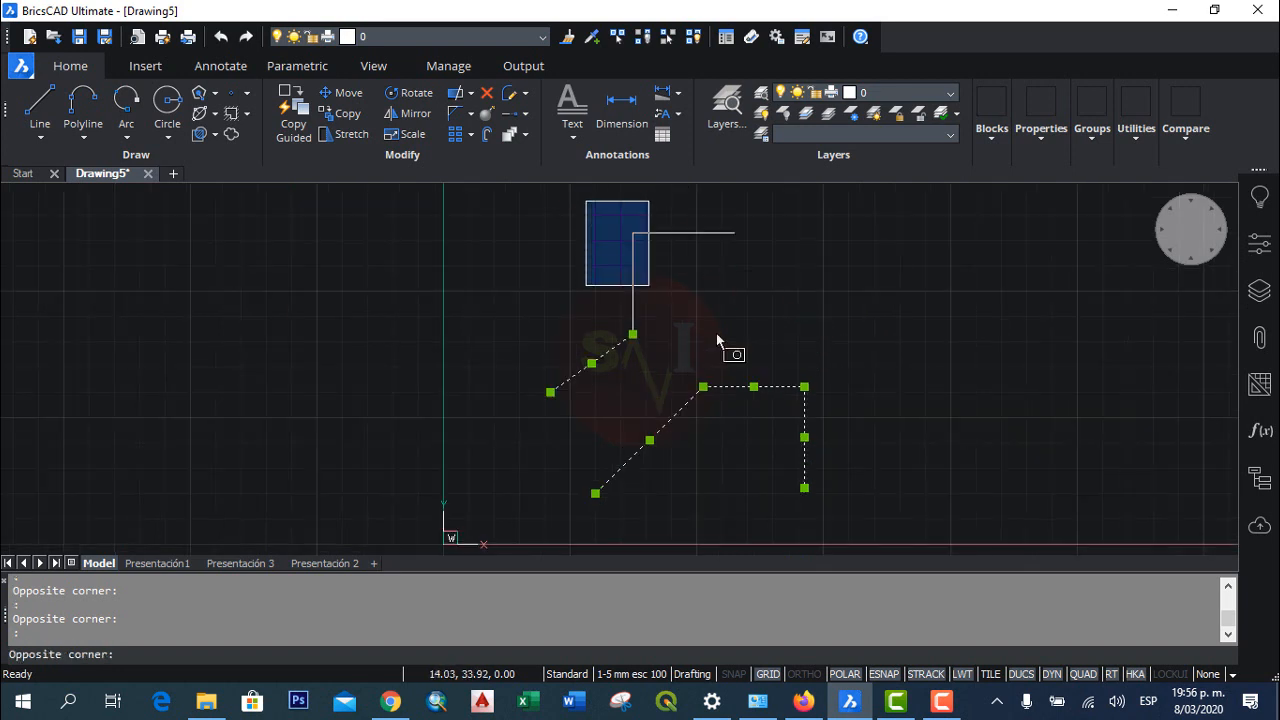
click(780, 352)
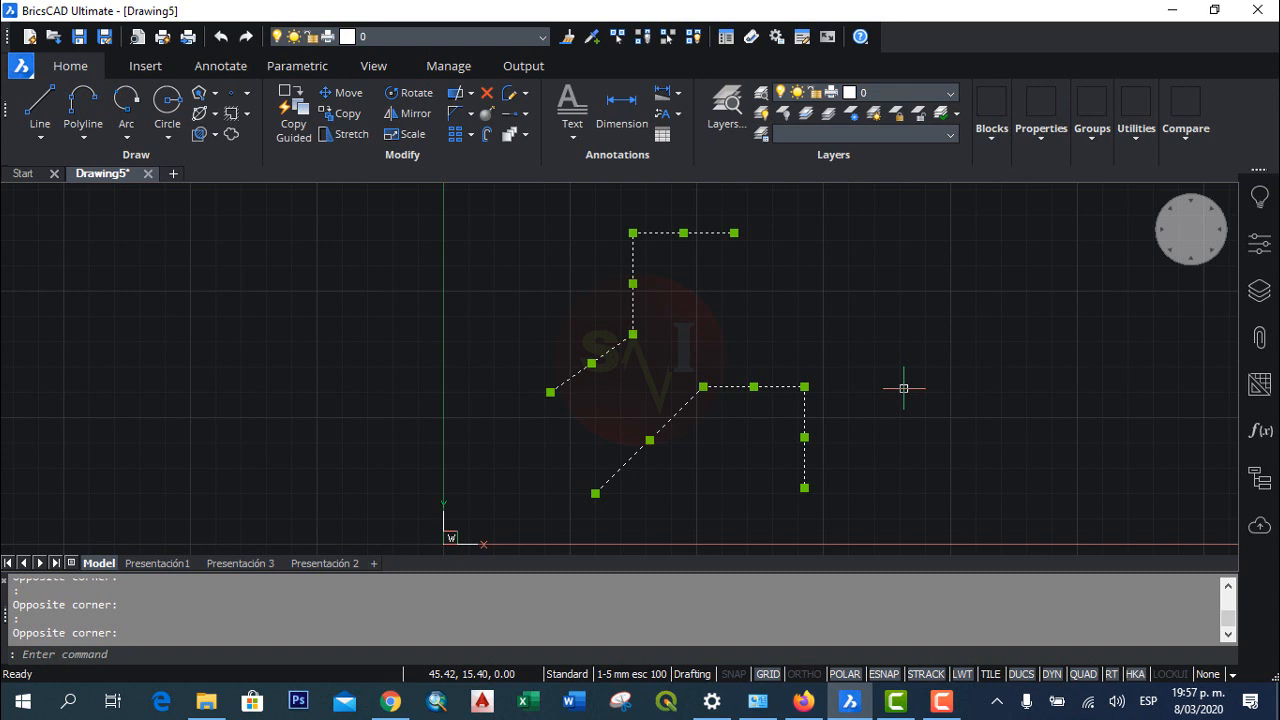
key(Delete)
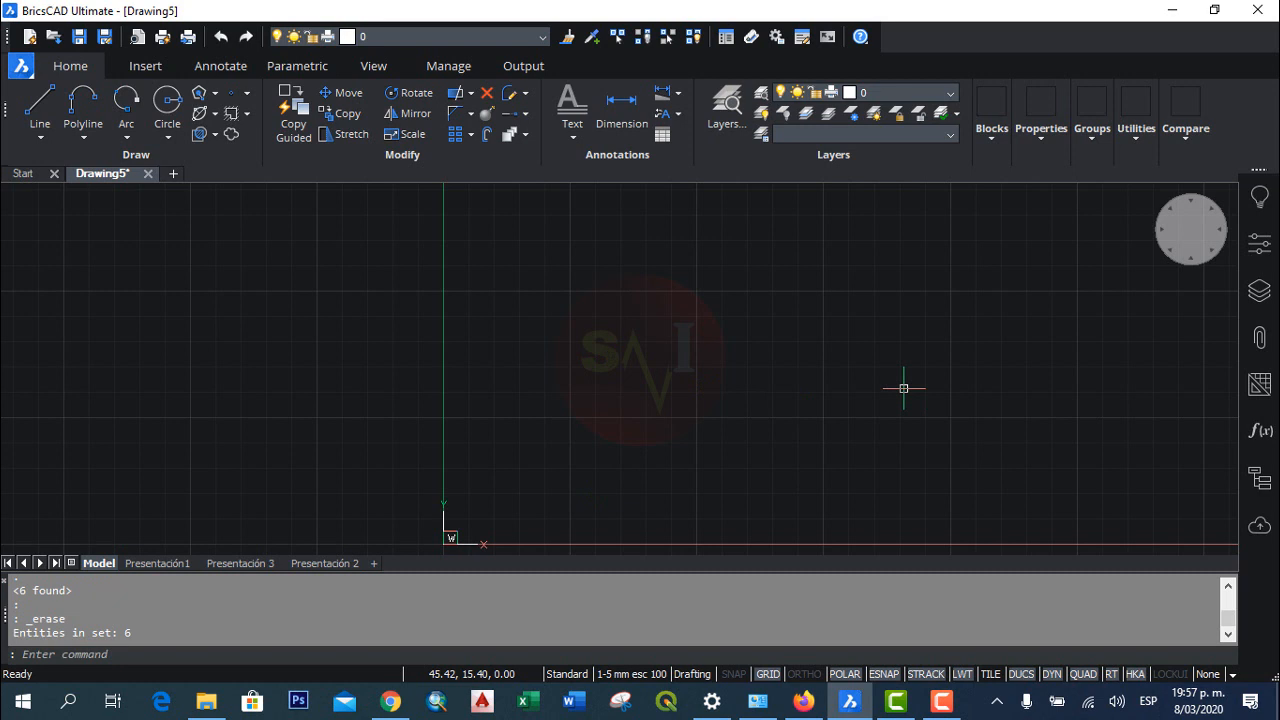
key(ctrl+z)
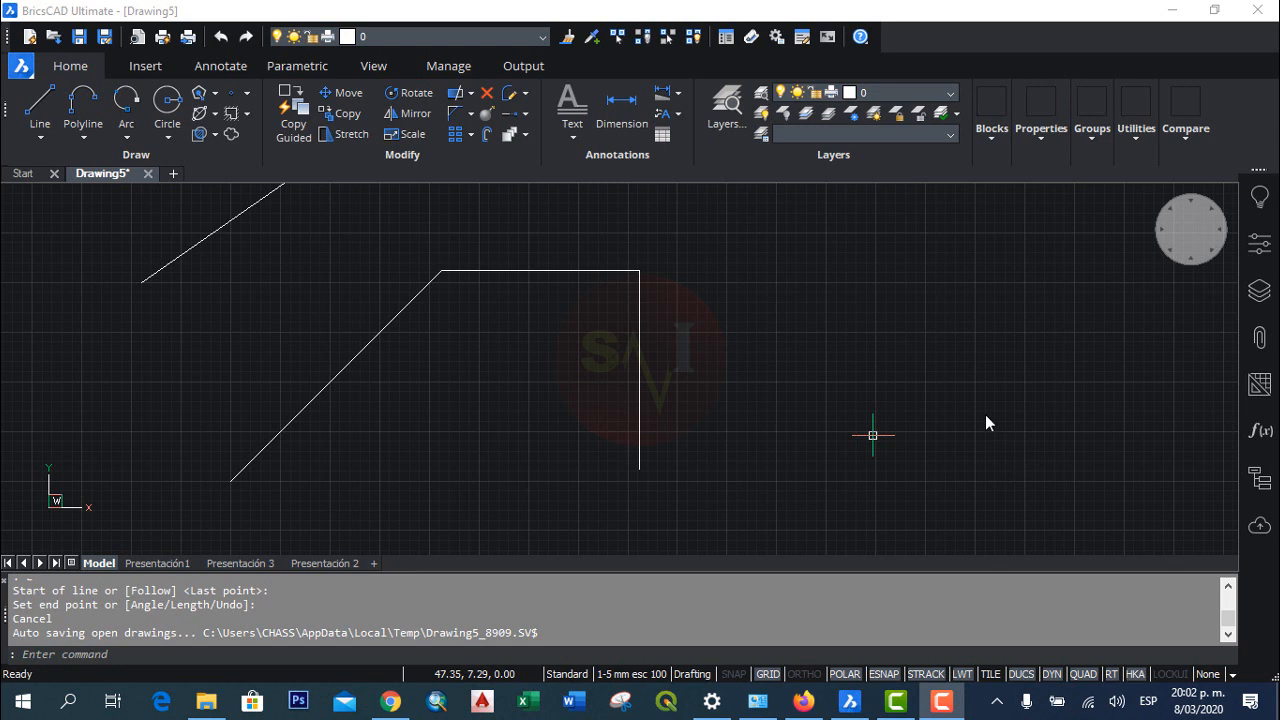
click(40, 105)
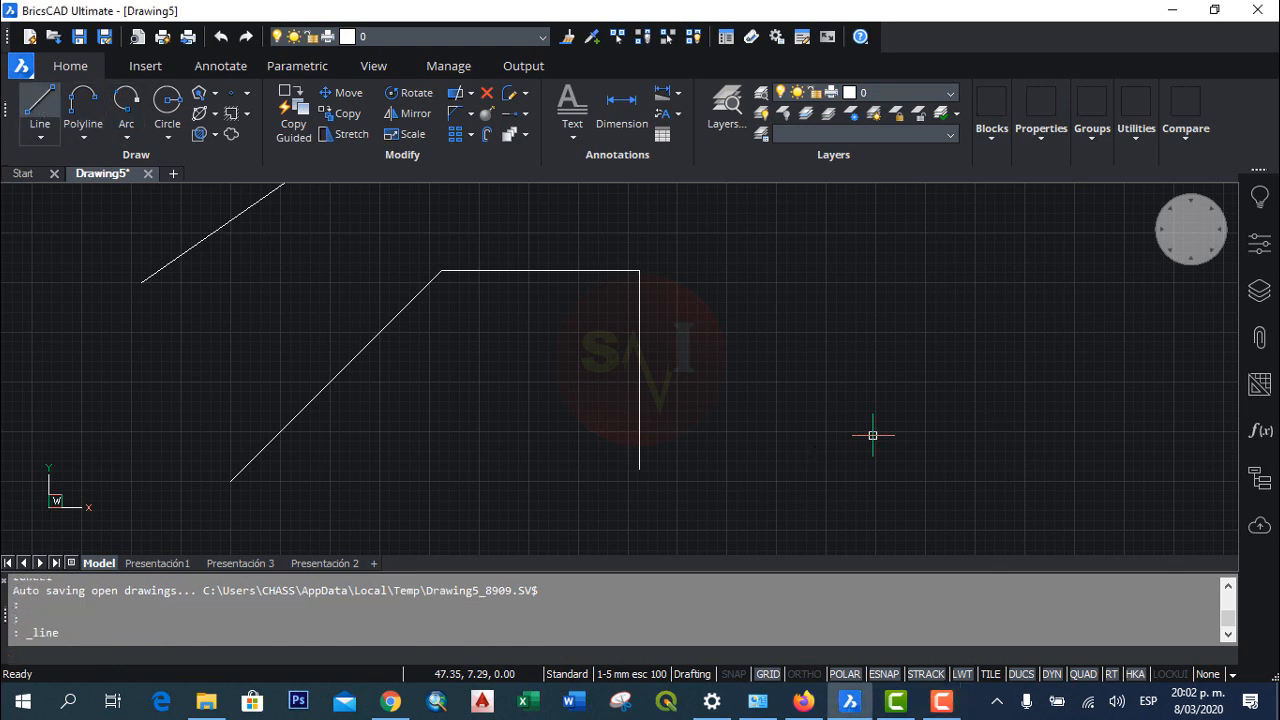
click(921, 357)
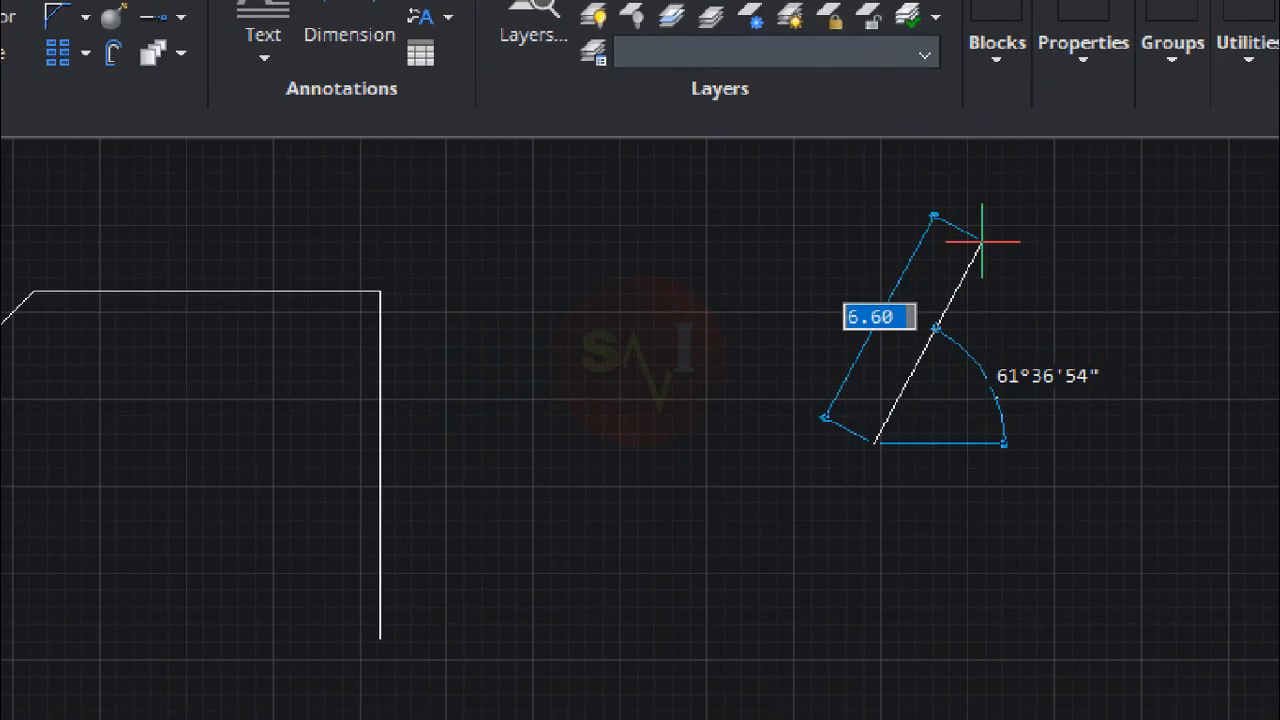
text(@)
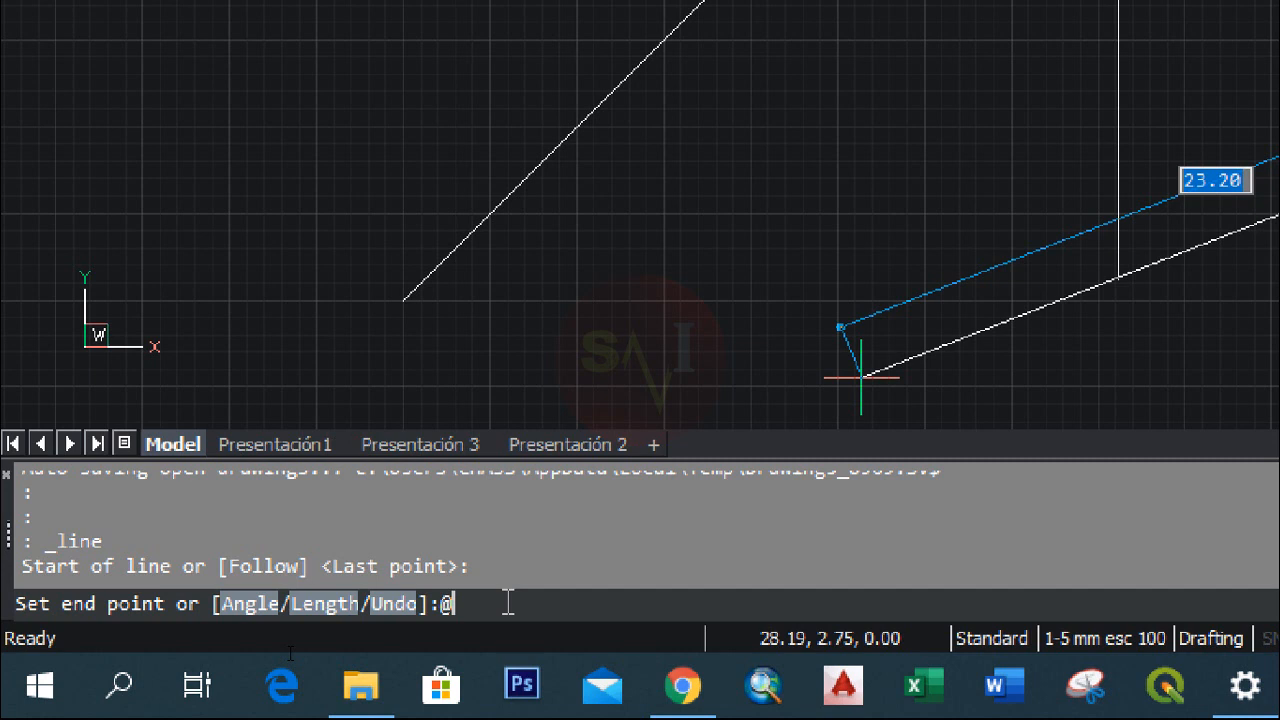
text(10,)
key(BackSpace)
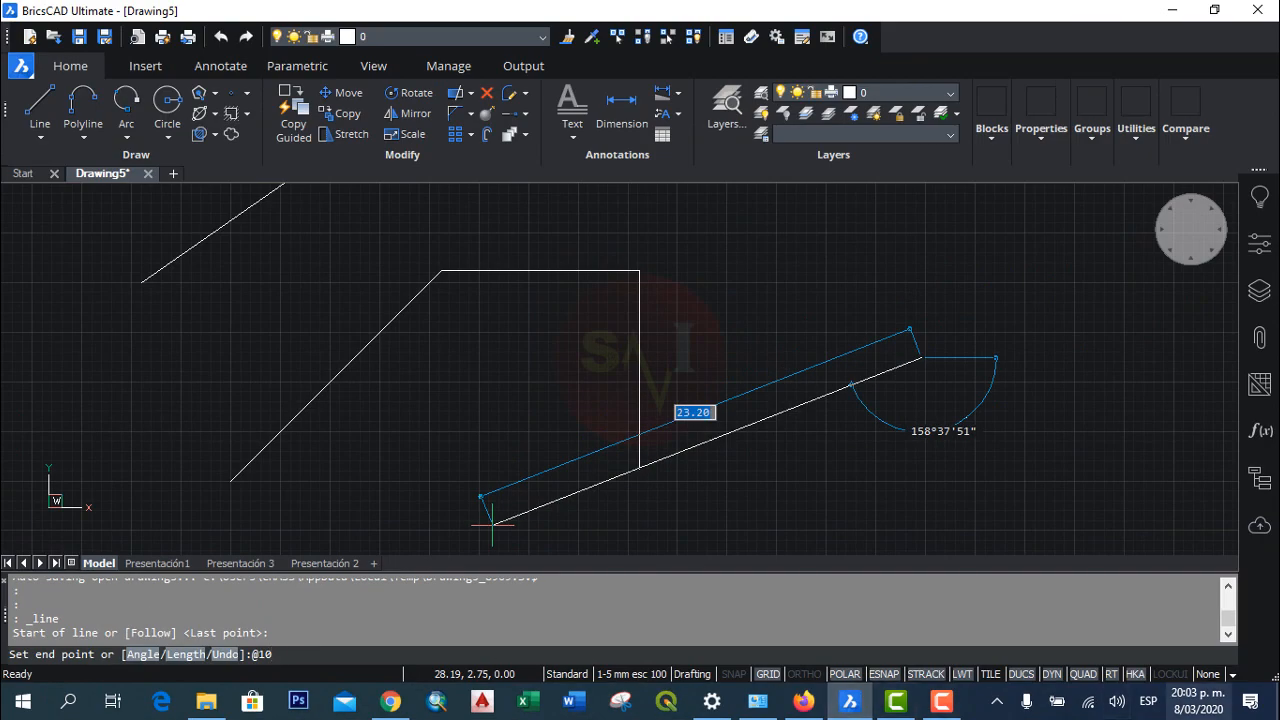
click(1148, 701)
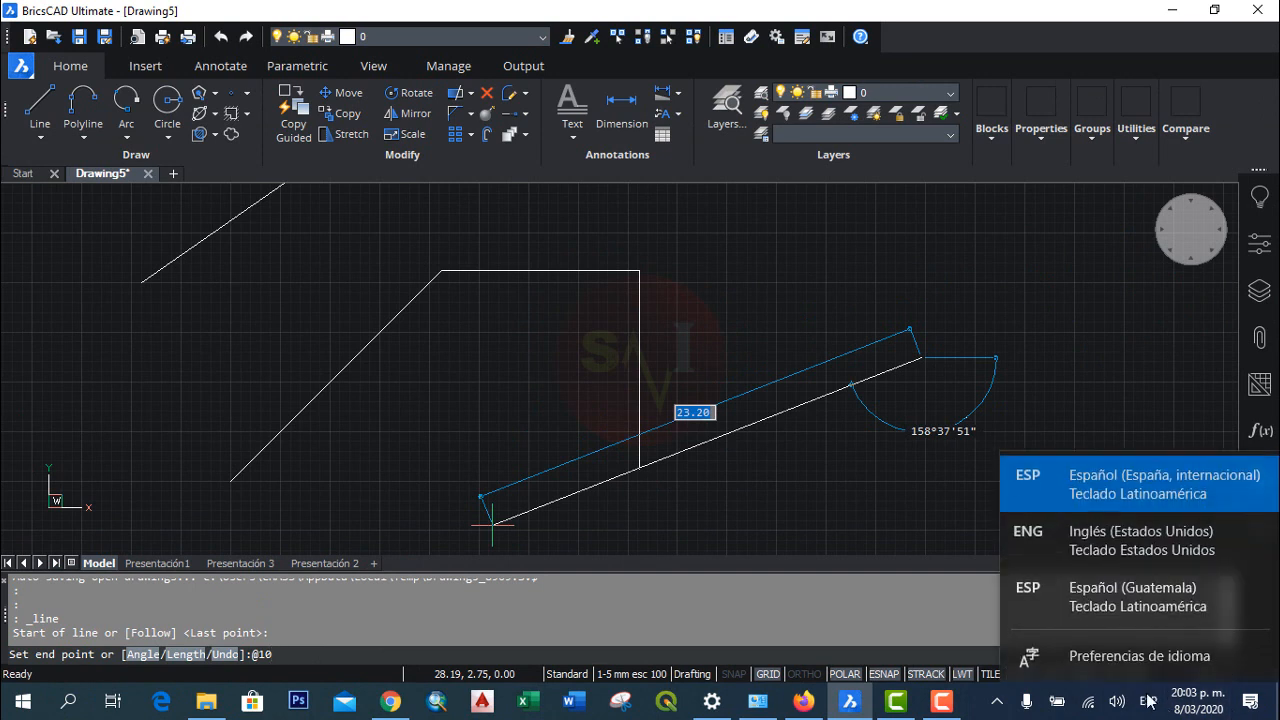
click(1103, 546)
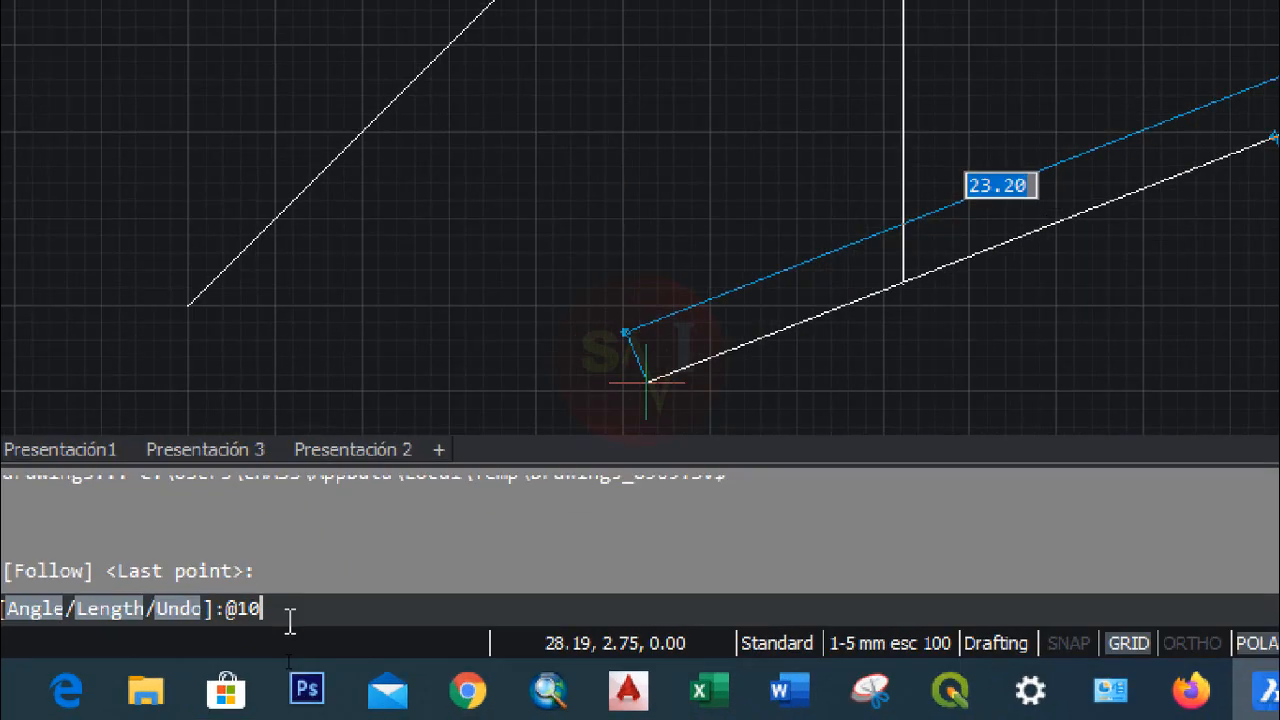
text(<)
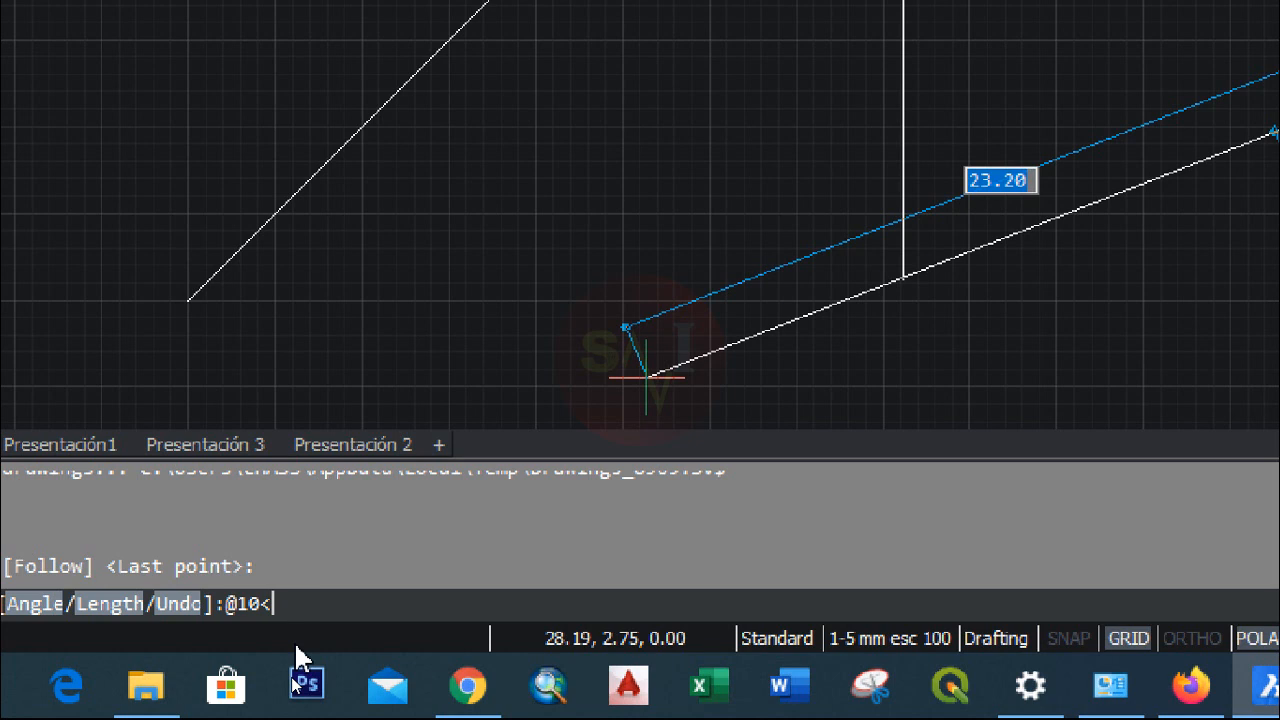
text(195)
key(Return)
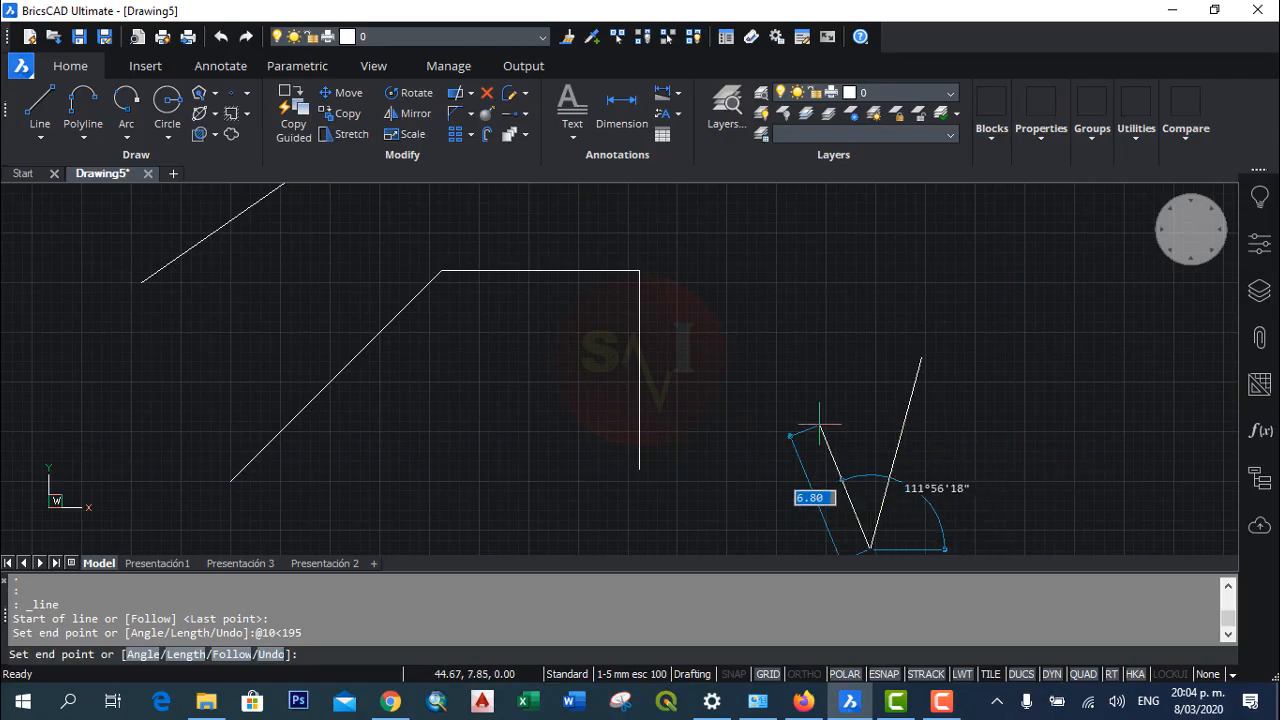
key(Escape)
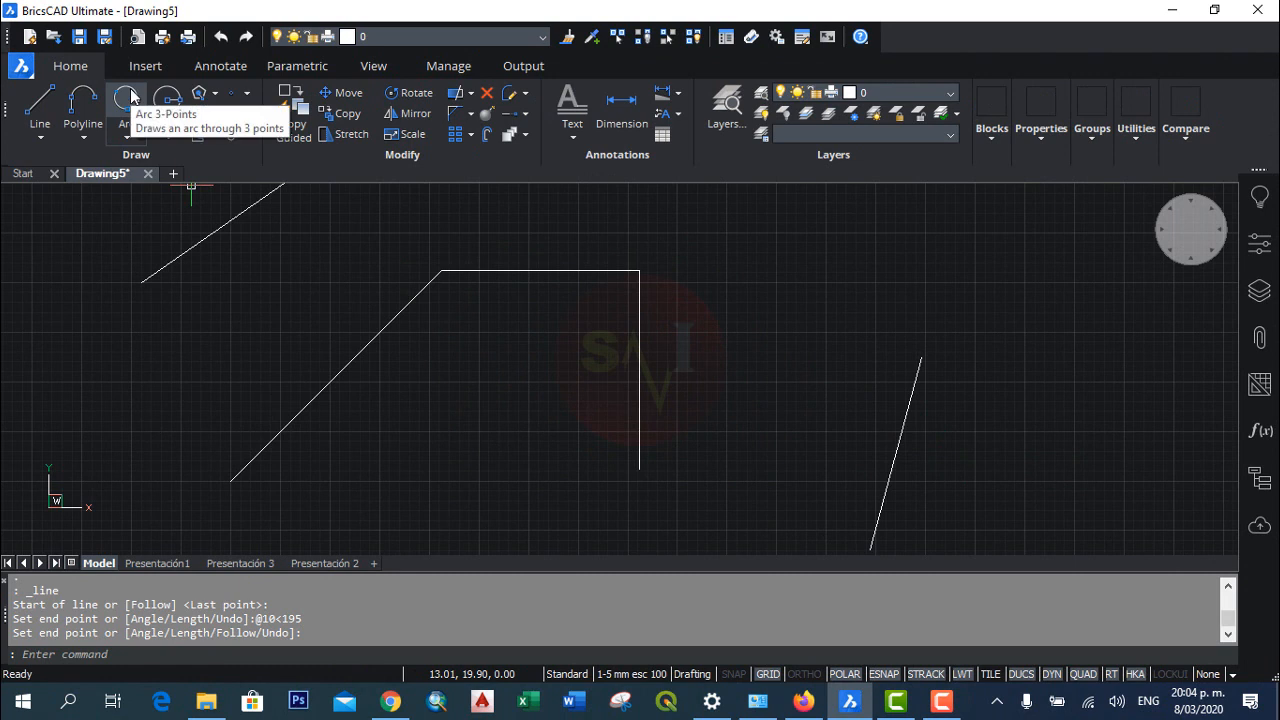
click(127, 96)
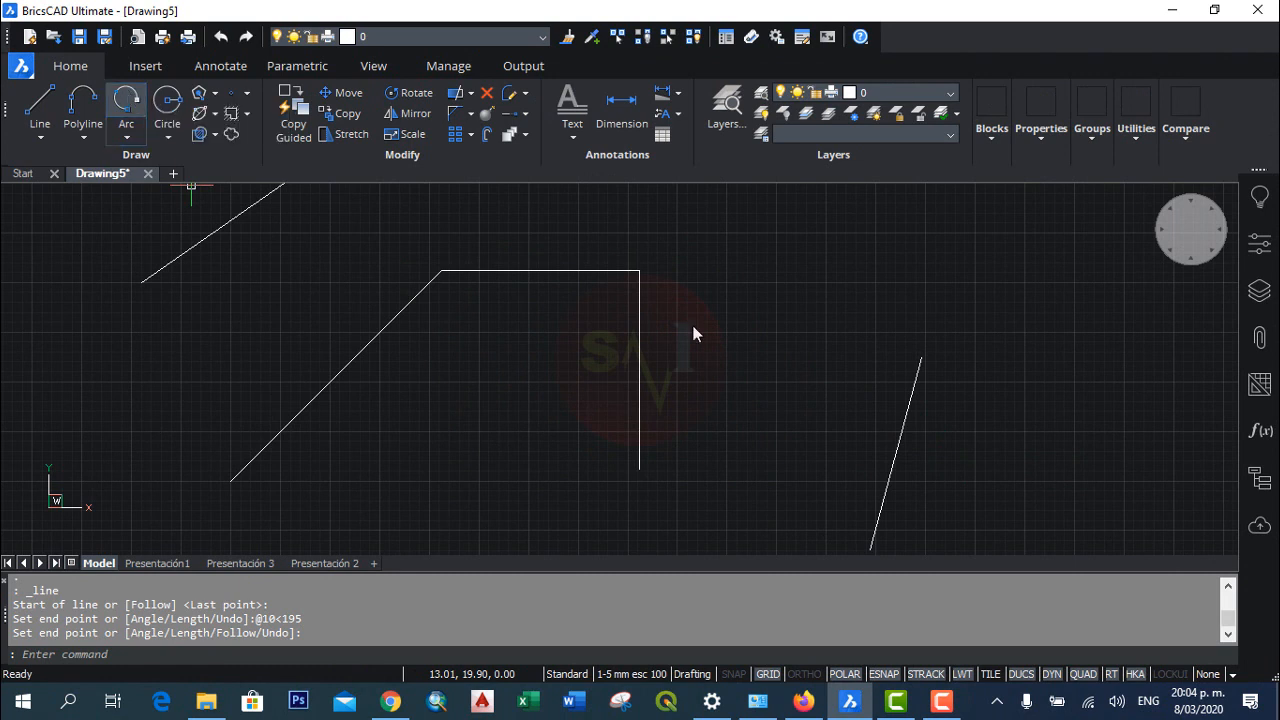
click(921, 357)
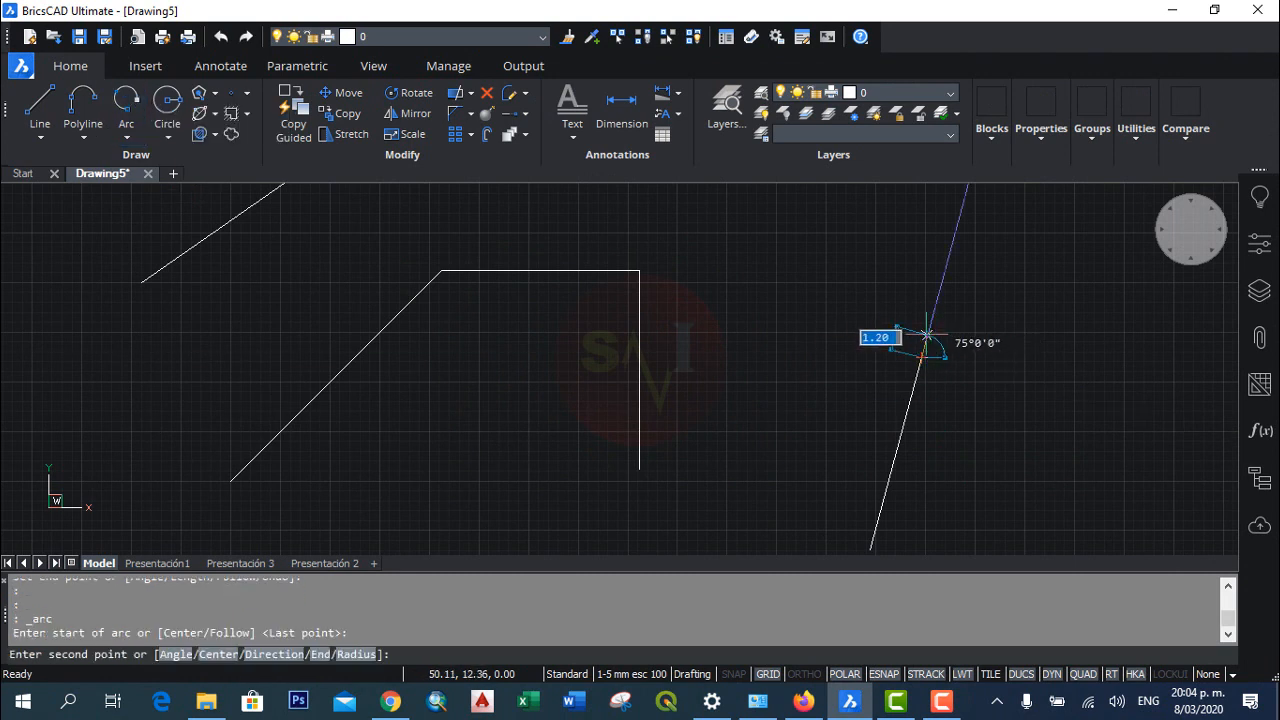
key(Escape)
key(Escape)
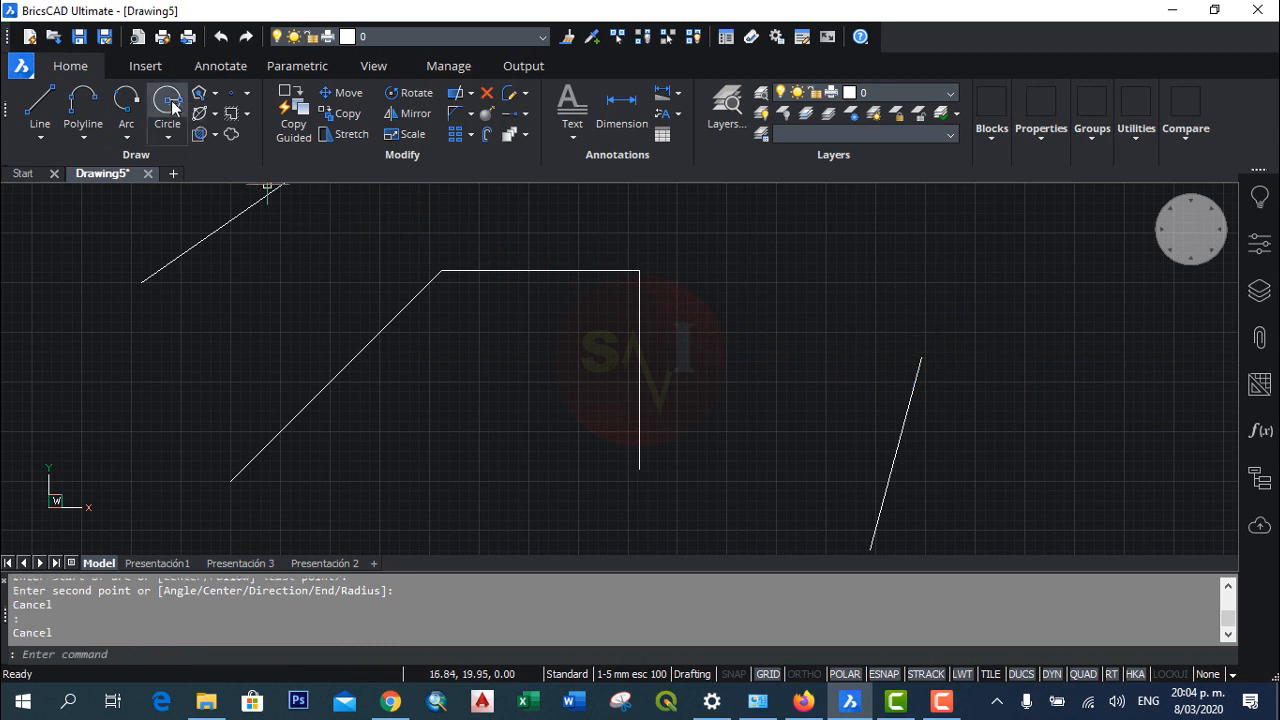
Step: Draw a circle with a radius of about 2.20 centred on the upper endpoint of the new inclined line
click(920, 357)
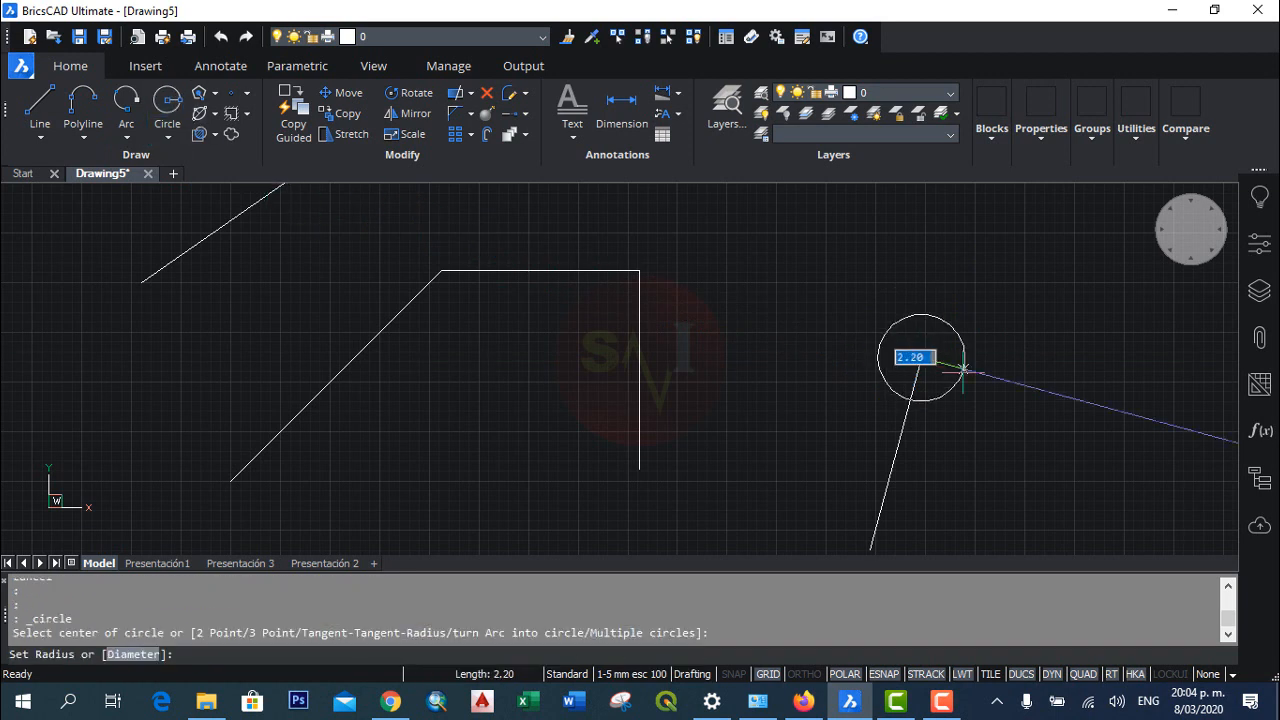
click(963, 370)
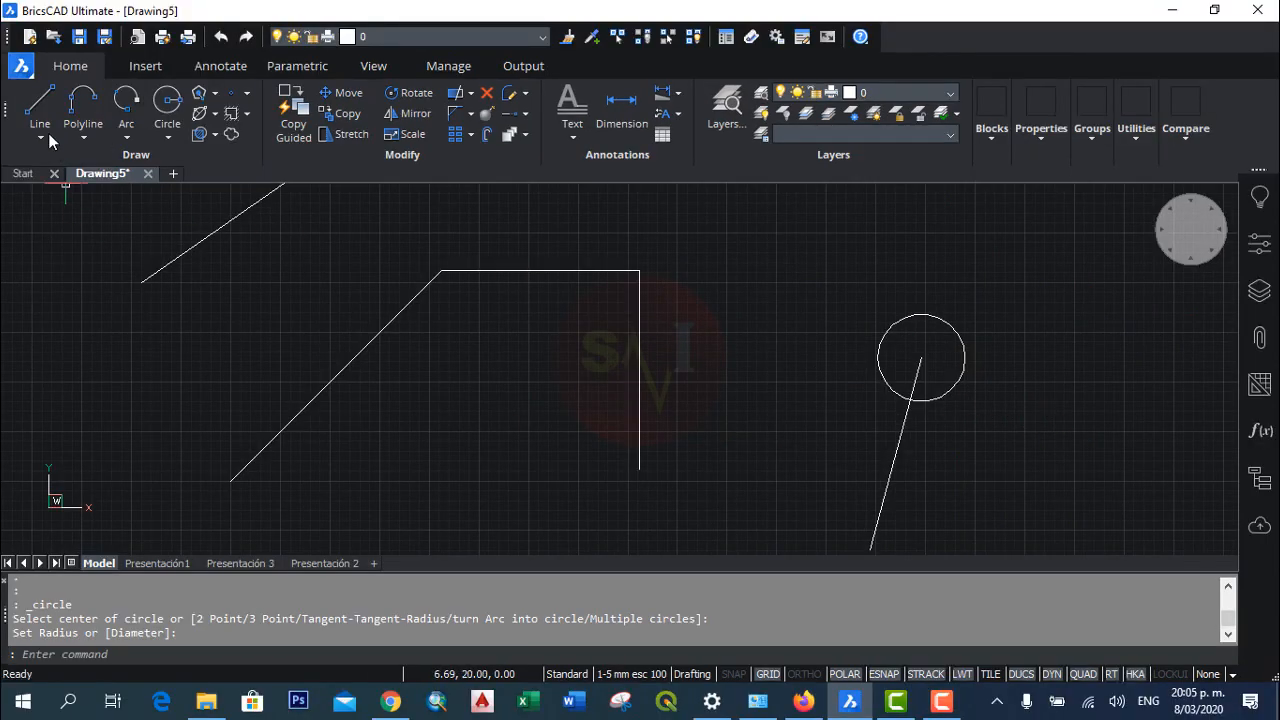
click(40, 102)
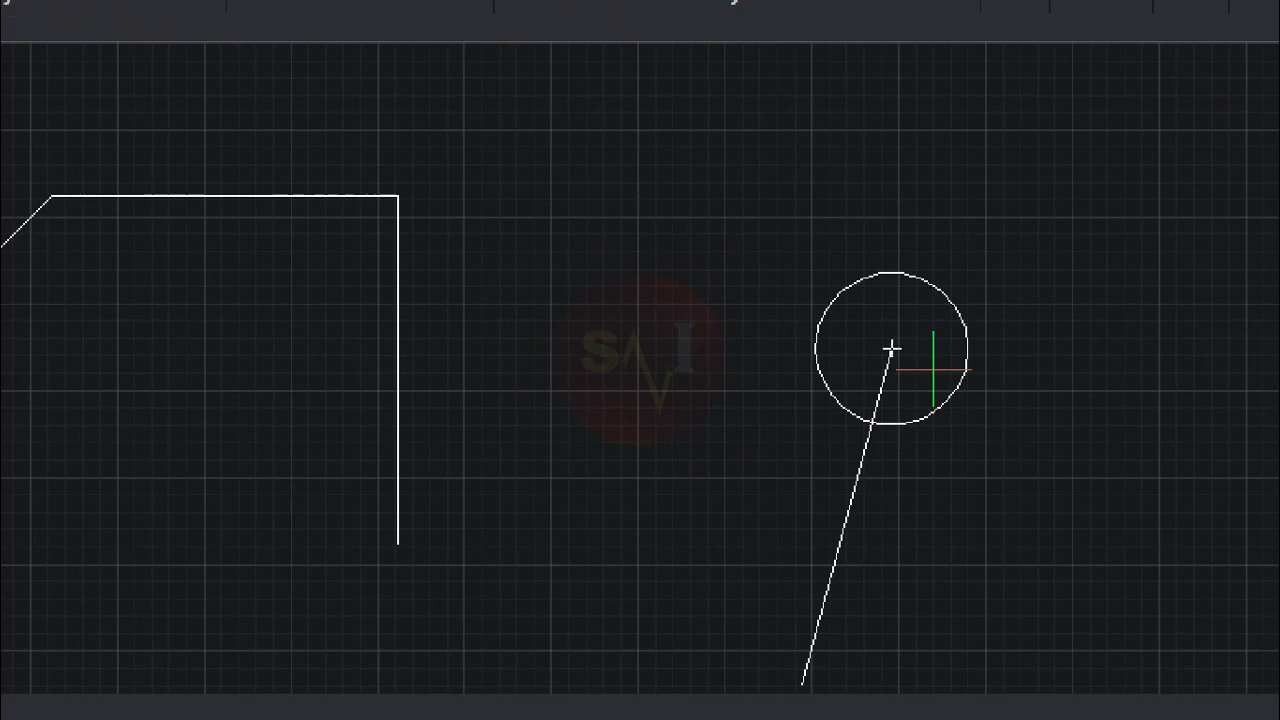
click(890, 348)
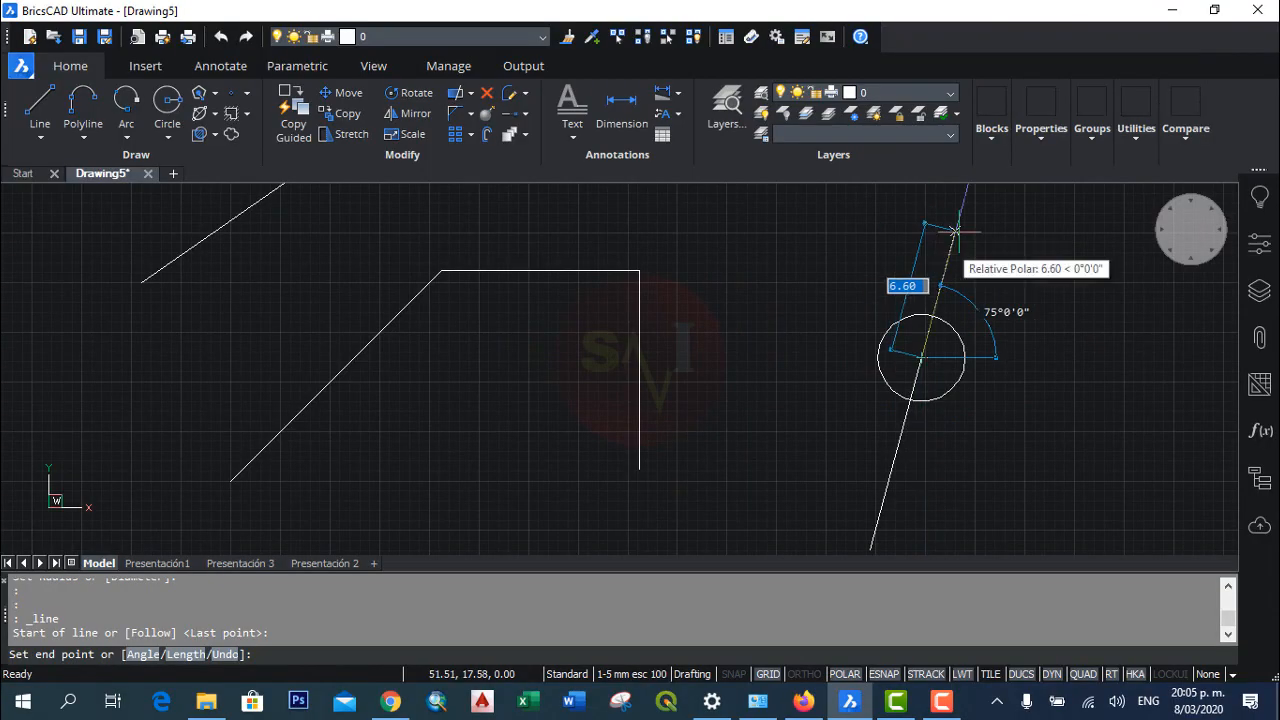
text(@)
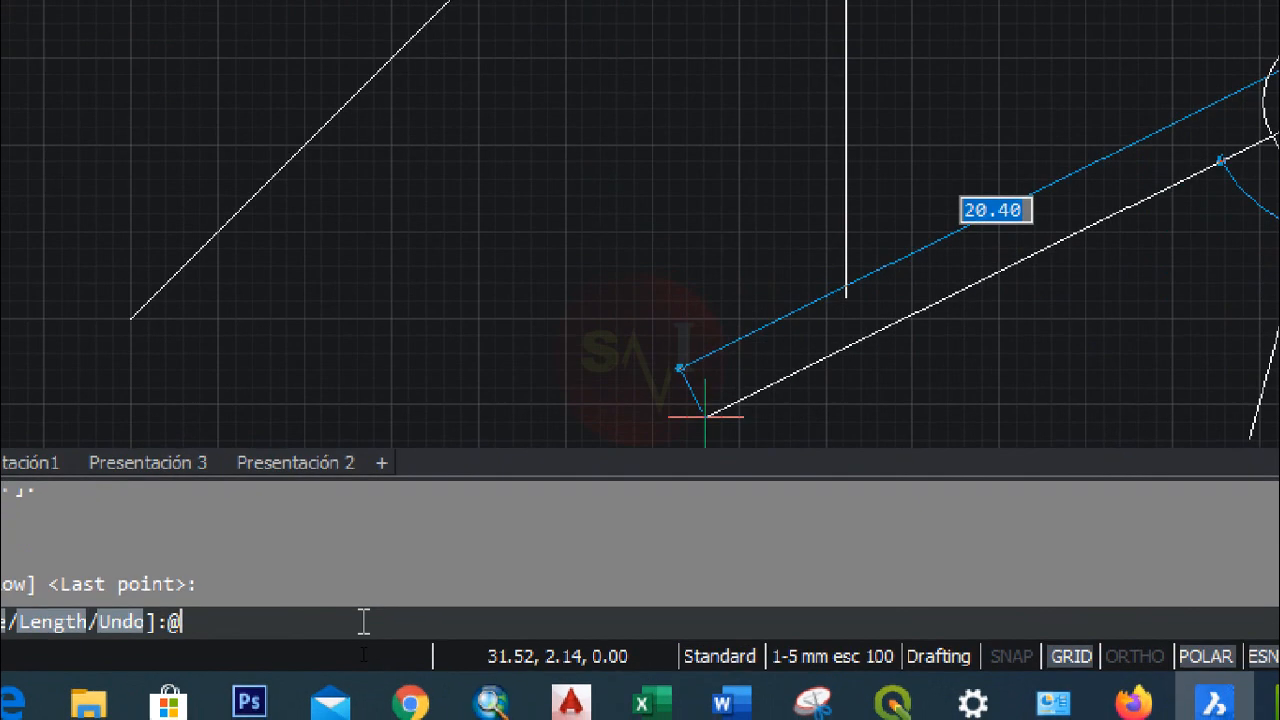
text(10<90)
key(Return)
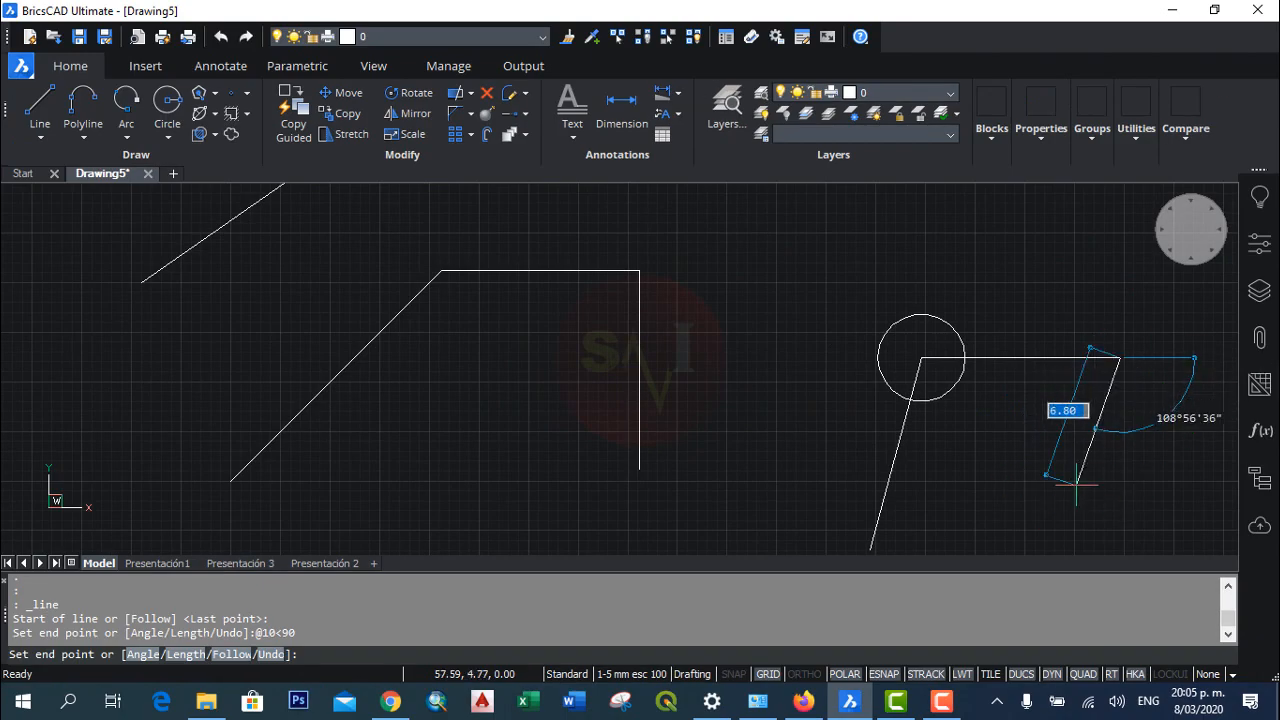
key(Return)
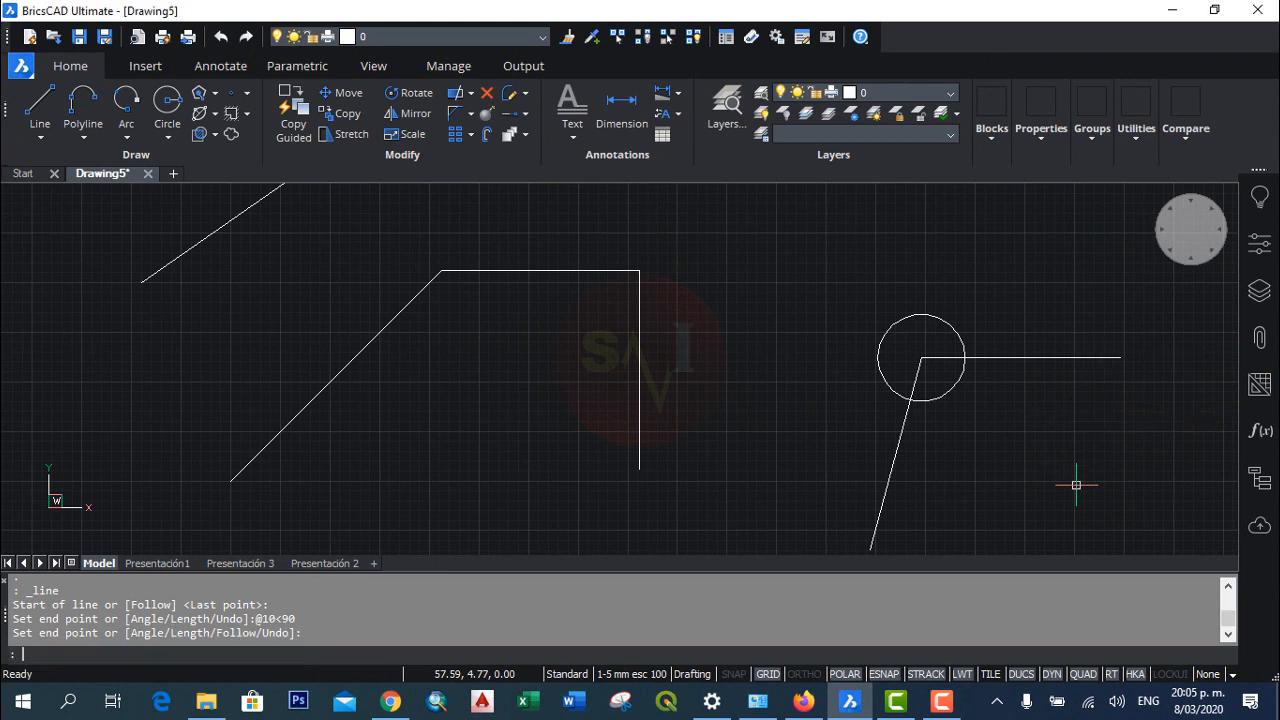
key(Return)
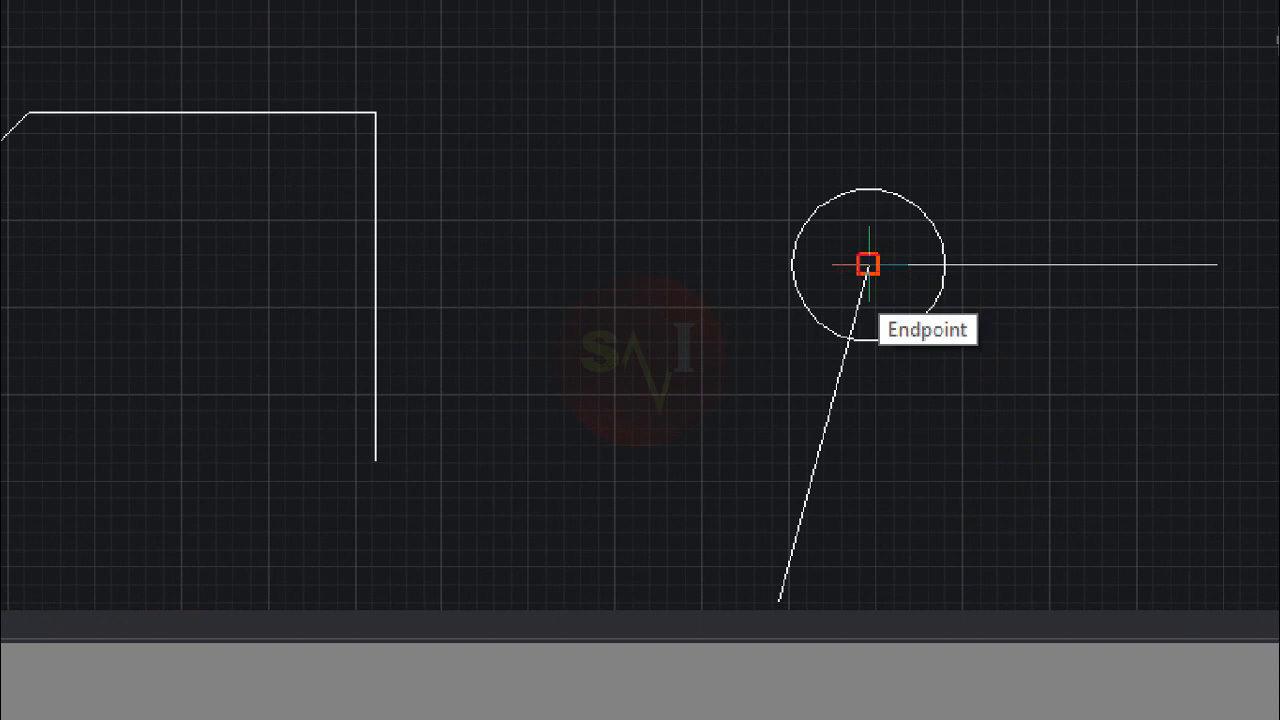
click(868, 265)
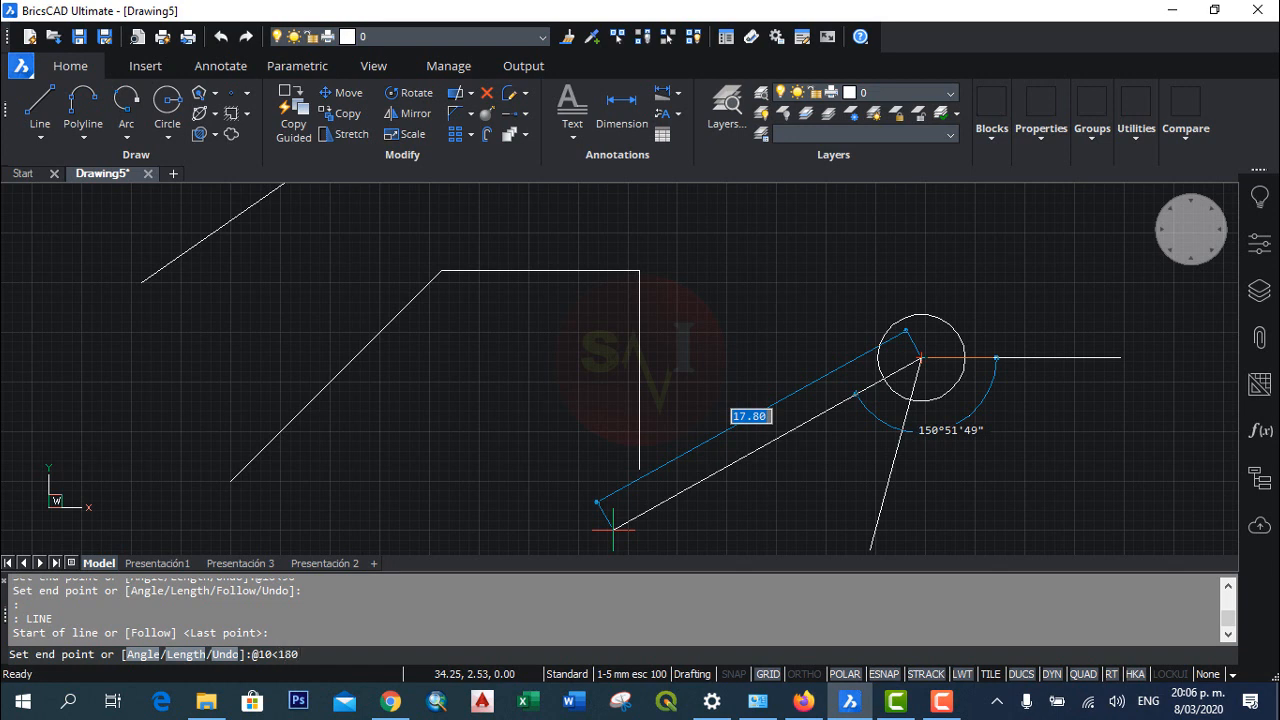
key(Return)
key(Return)
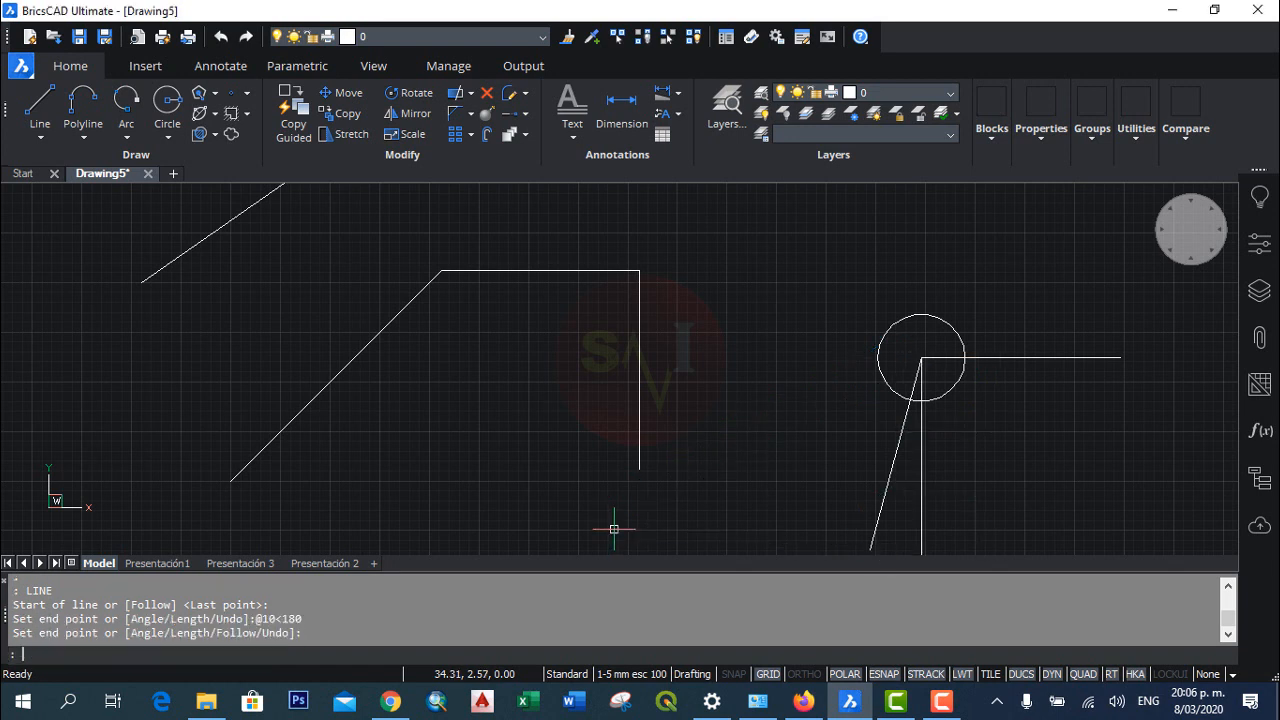
scroll(860, 448, down, 2)
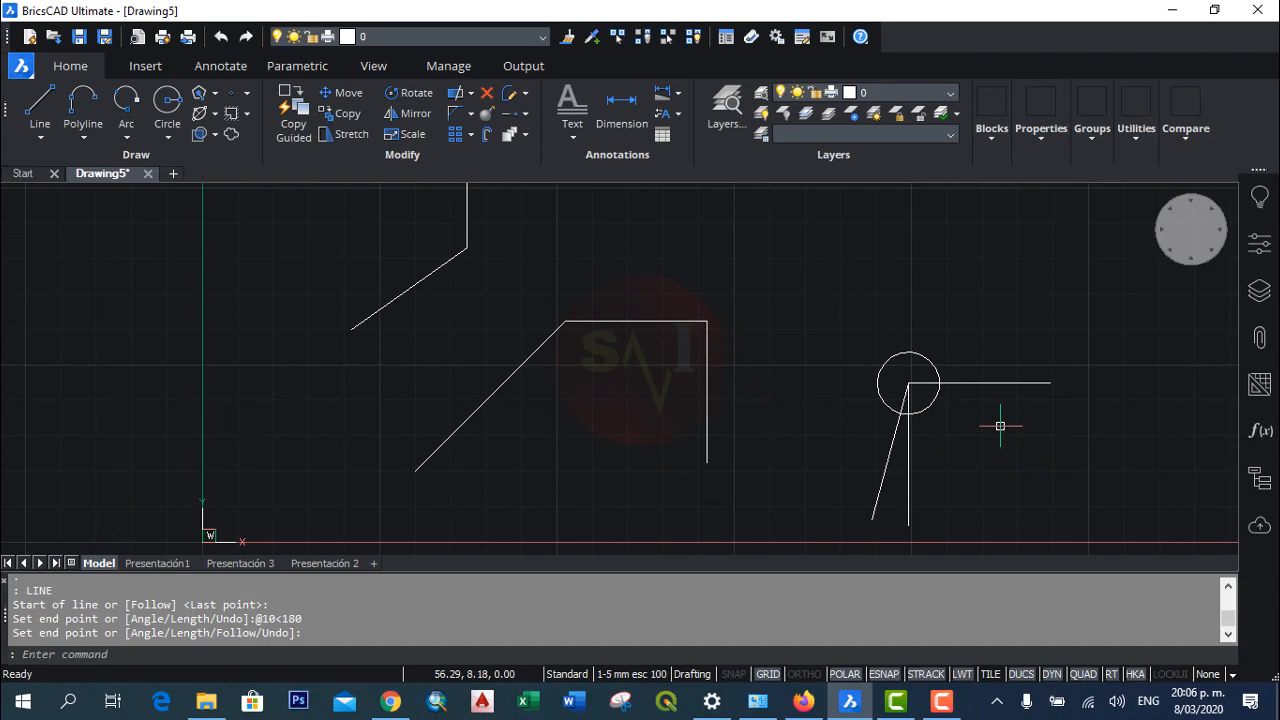
text(l)
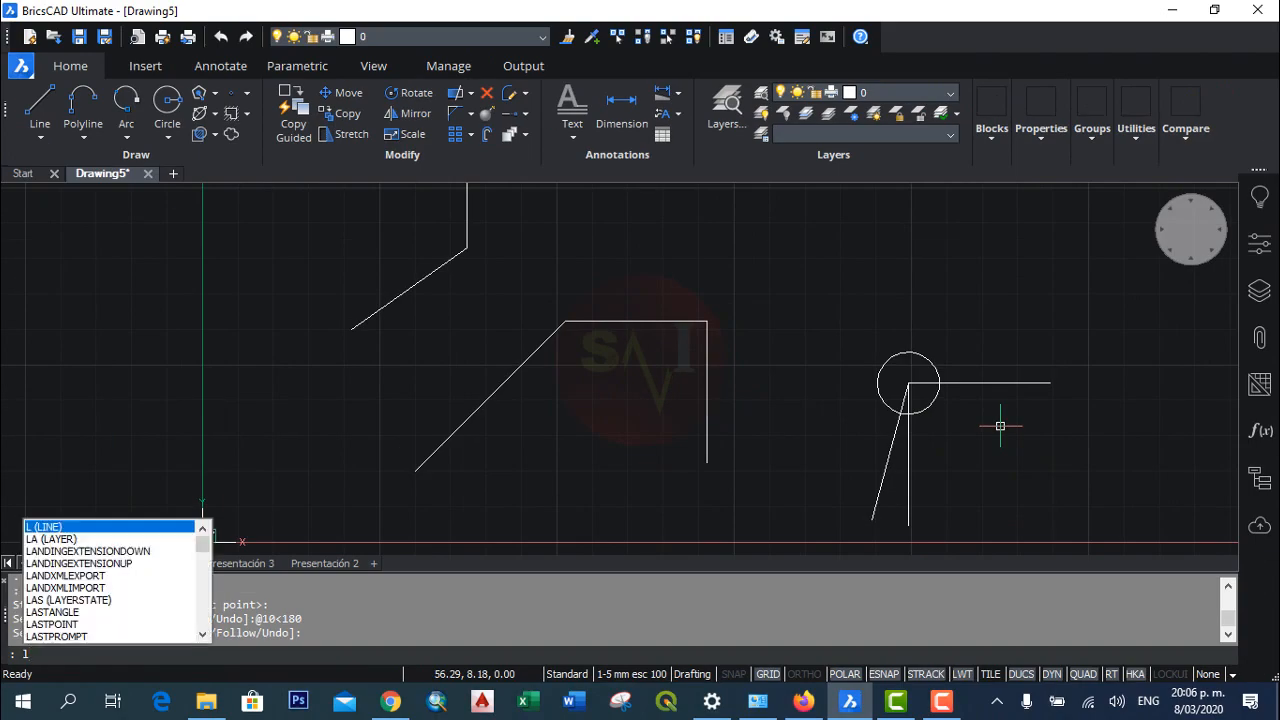
key(Return)
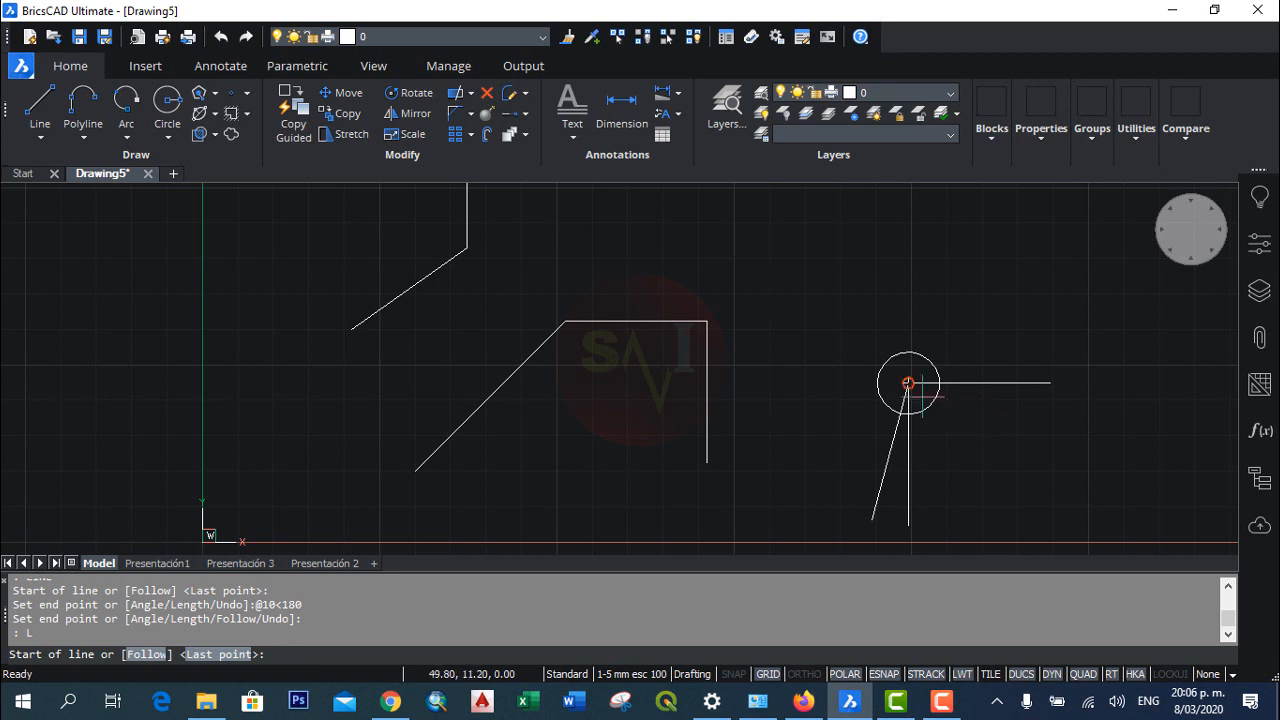
click(907, 382)
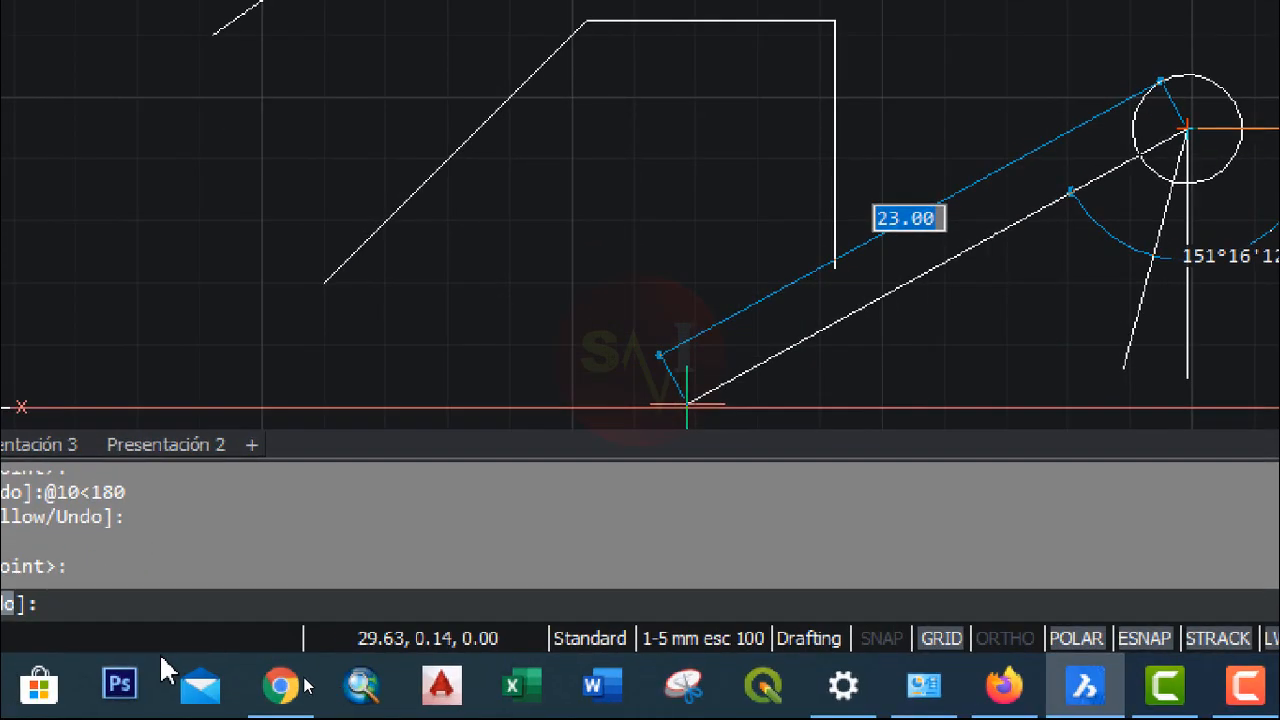
text(@)
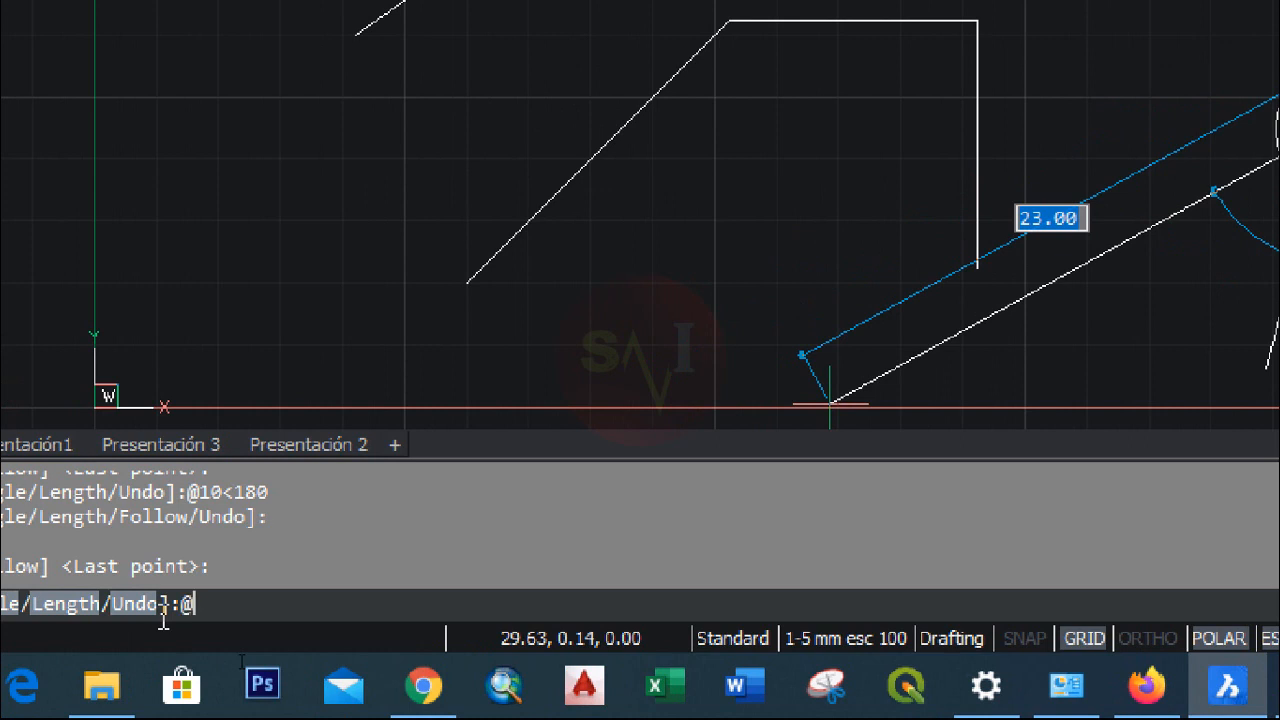
text(10<270)
key(Return)
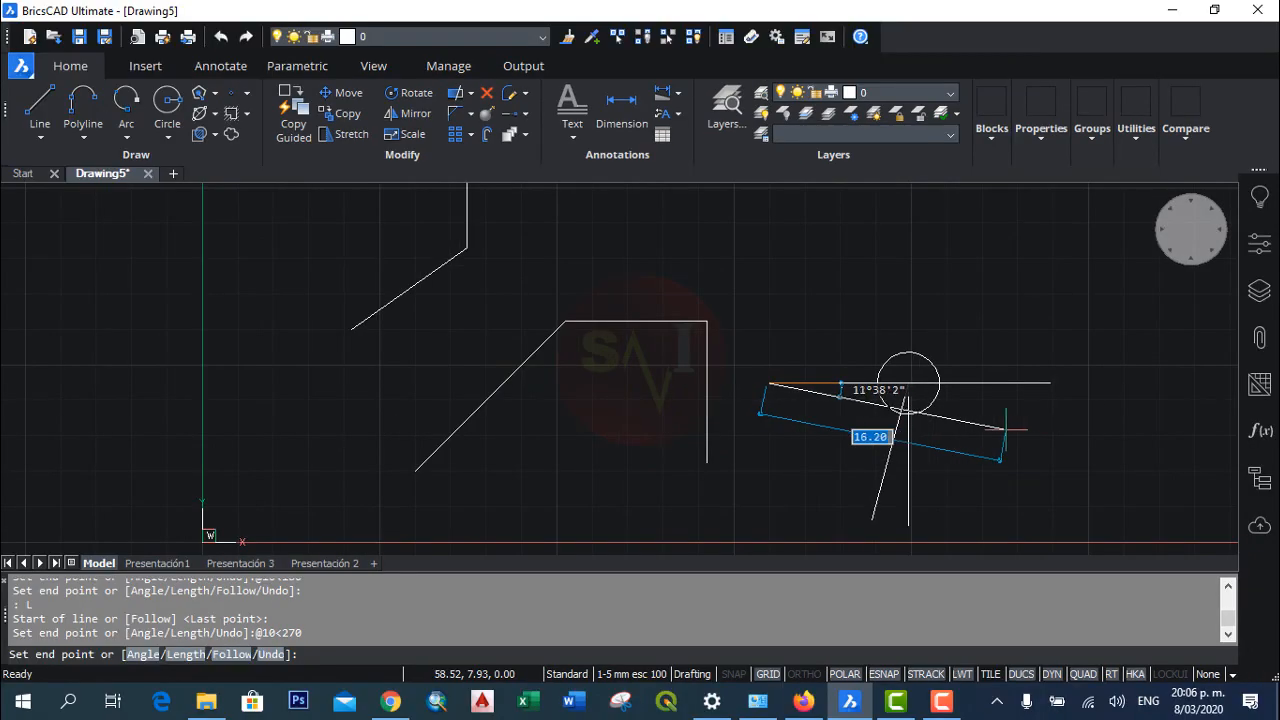
key(Return)
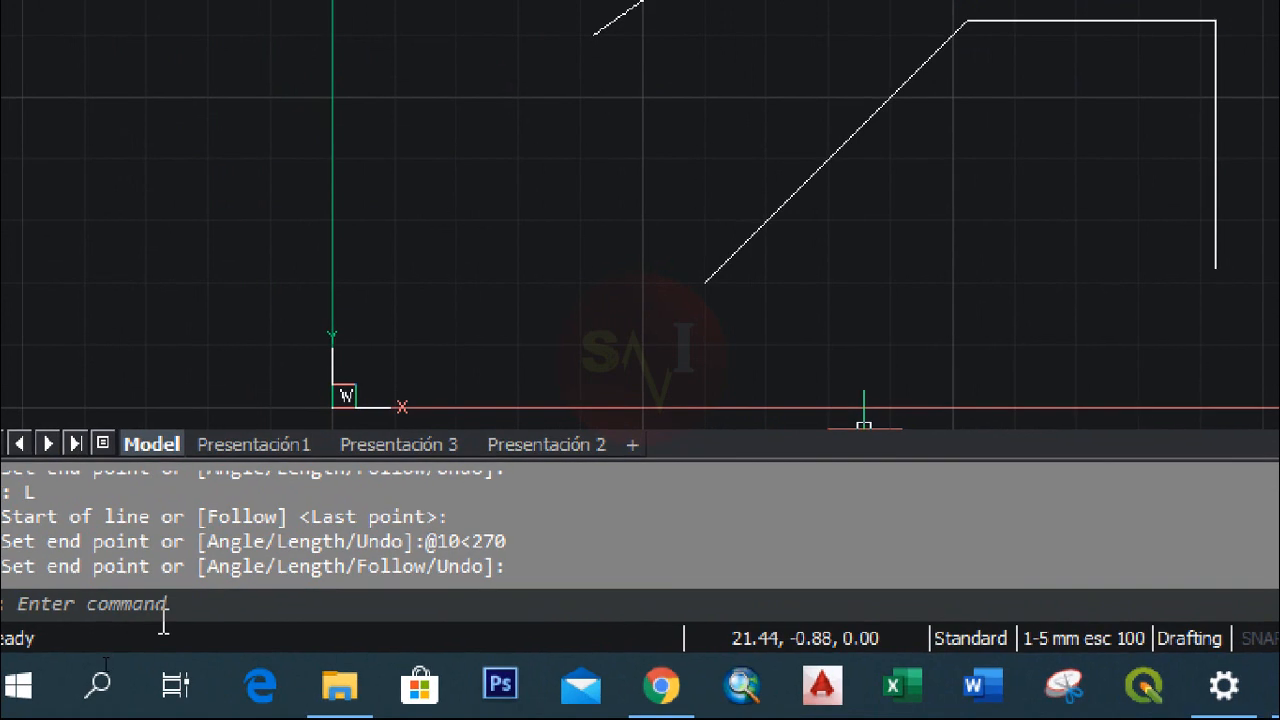
text(l)
key(Return)
text(@10<0)
key(Return)
key(Escape)
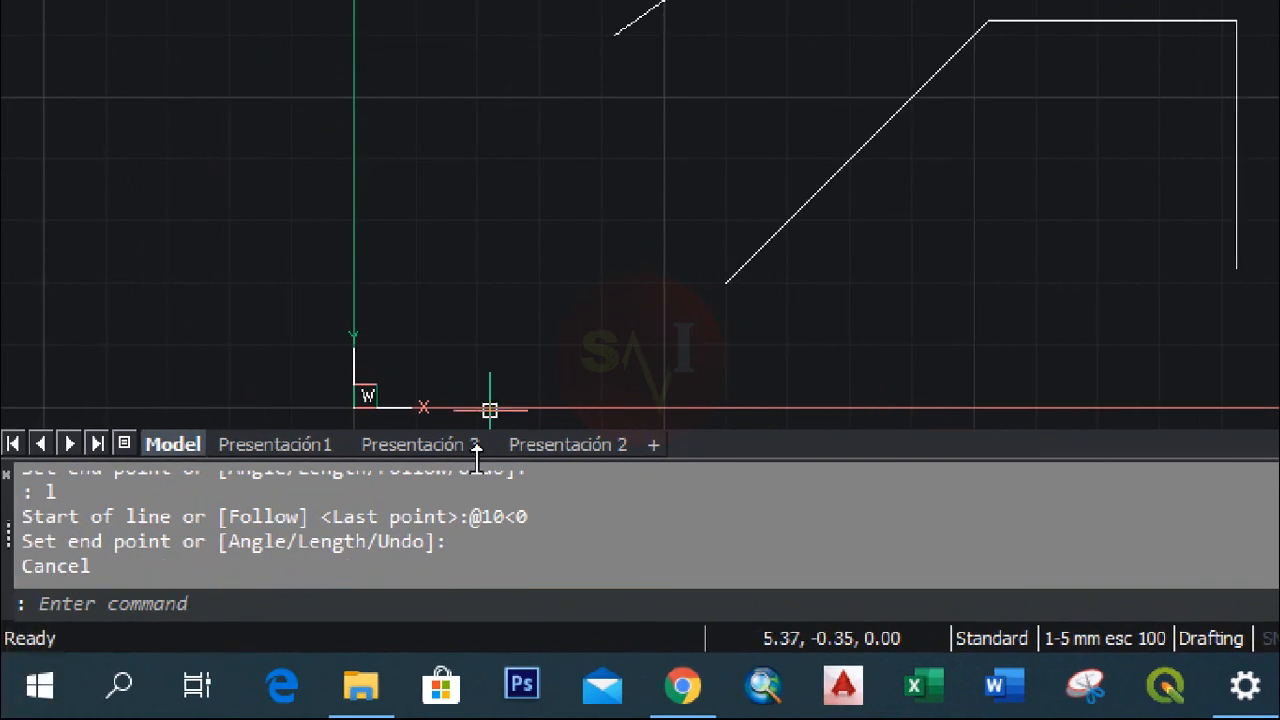
text(l)
key(Return)
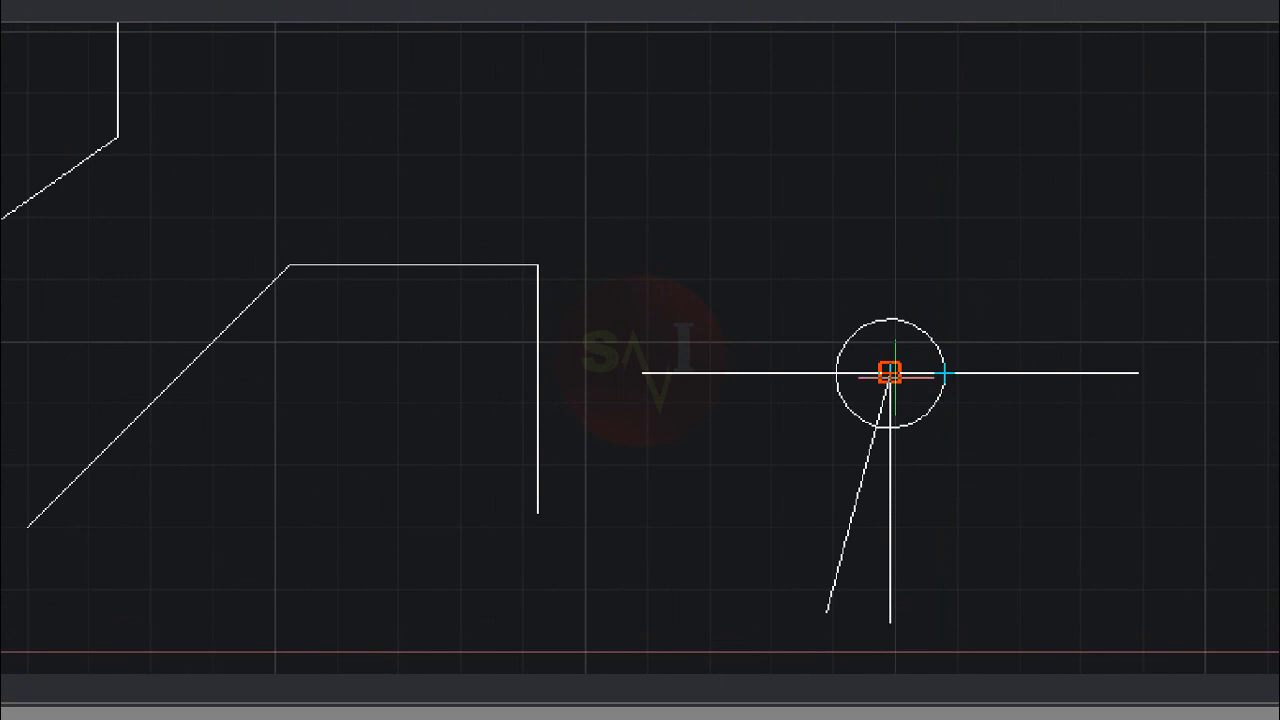
click(890, 373)
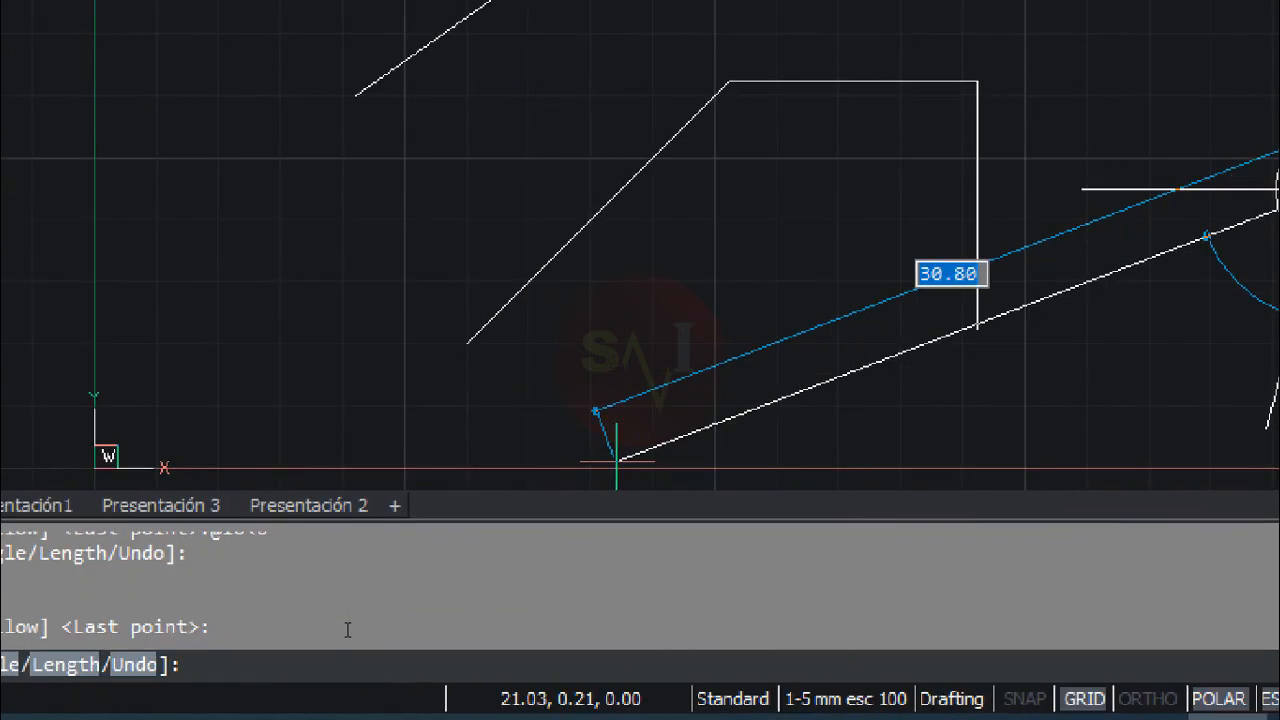
text(@10<0)
key(Return)
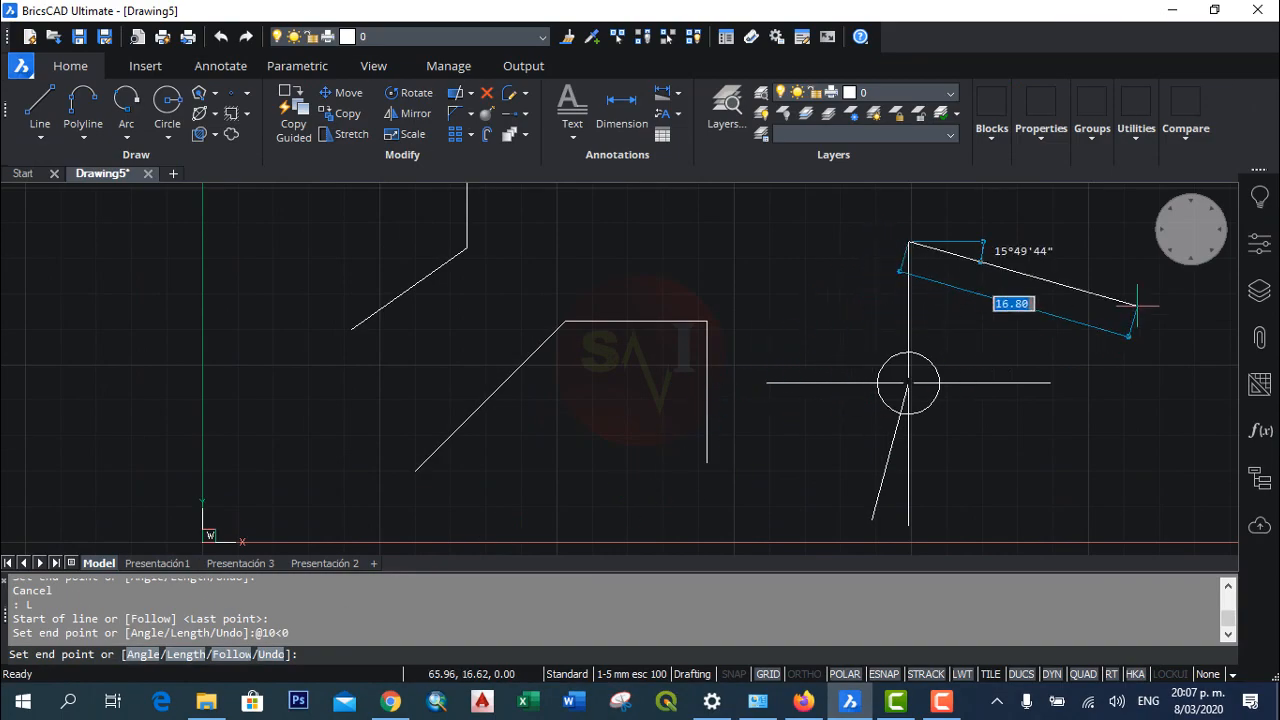
key(Return)
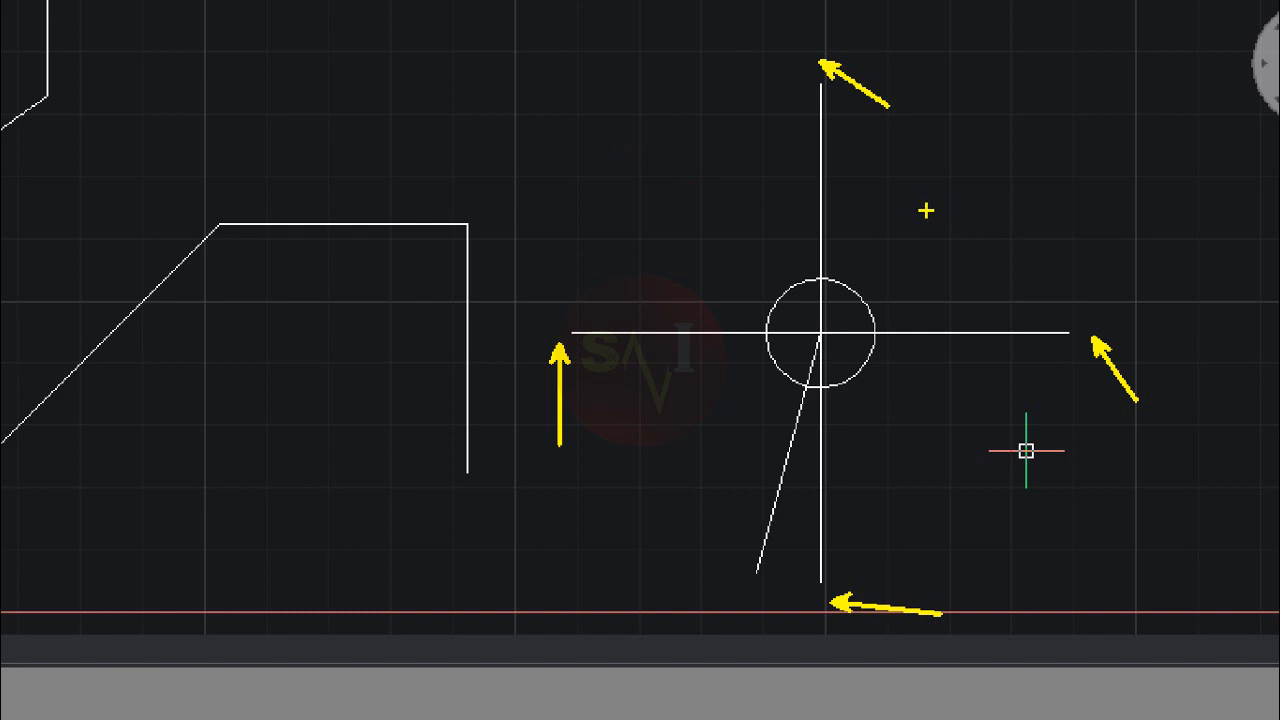
drag(927, 220, 986, 205)
drag(905, 455, 960, 427)
drag(691, 436, 714, 418)
drag(673, 218, 718, 172)
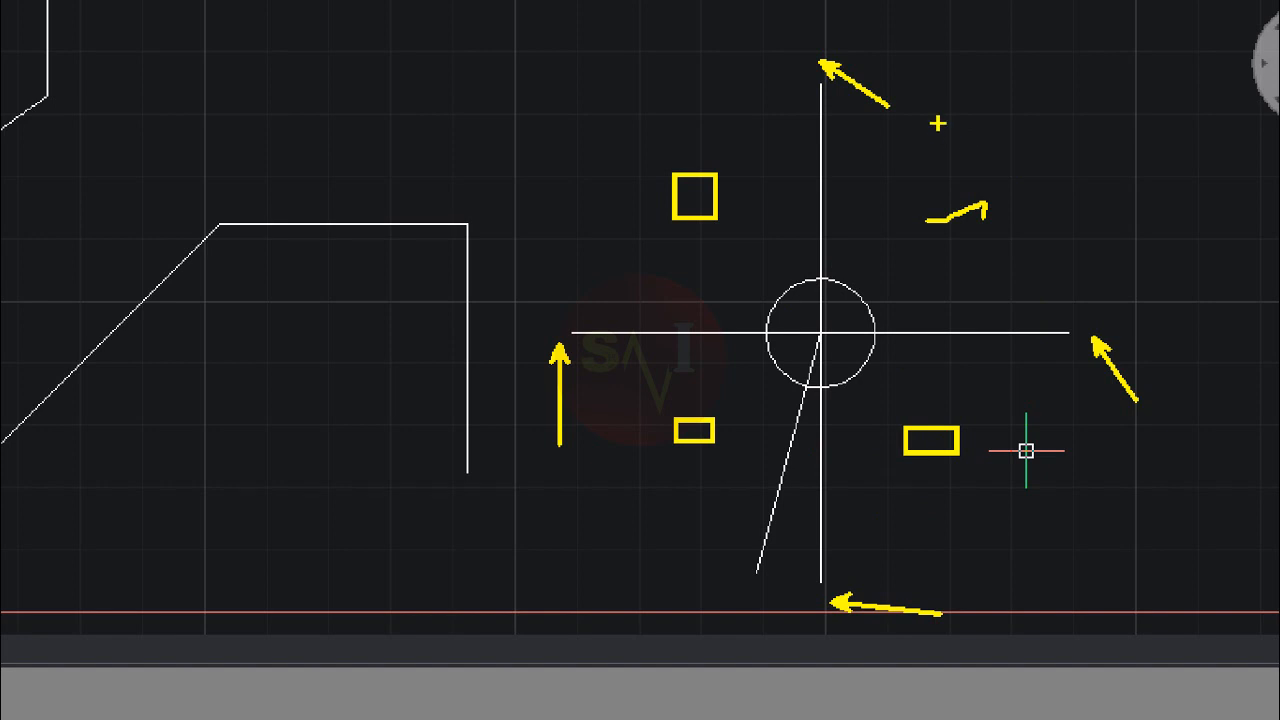
mouse_move(990, 147)
mouse_down()
mouse_move(1157, 337)
mouse_move(940, 570)
mouse_move(555, 305)
mouse_move(708, 146)
mouse_up()
drag(744, 106, 793, 172)
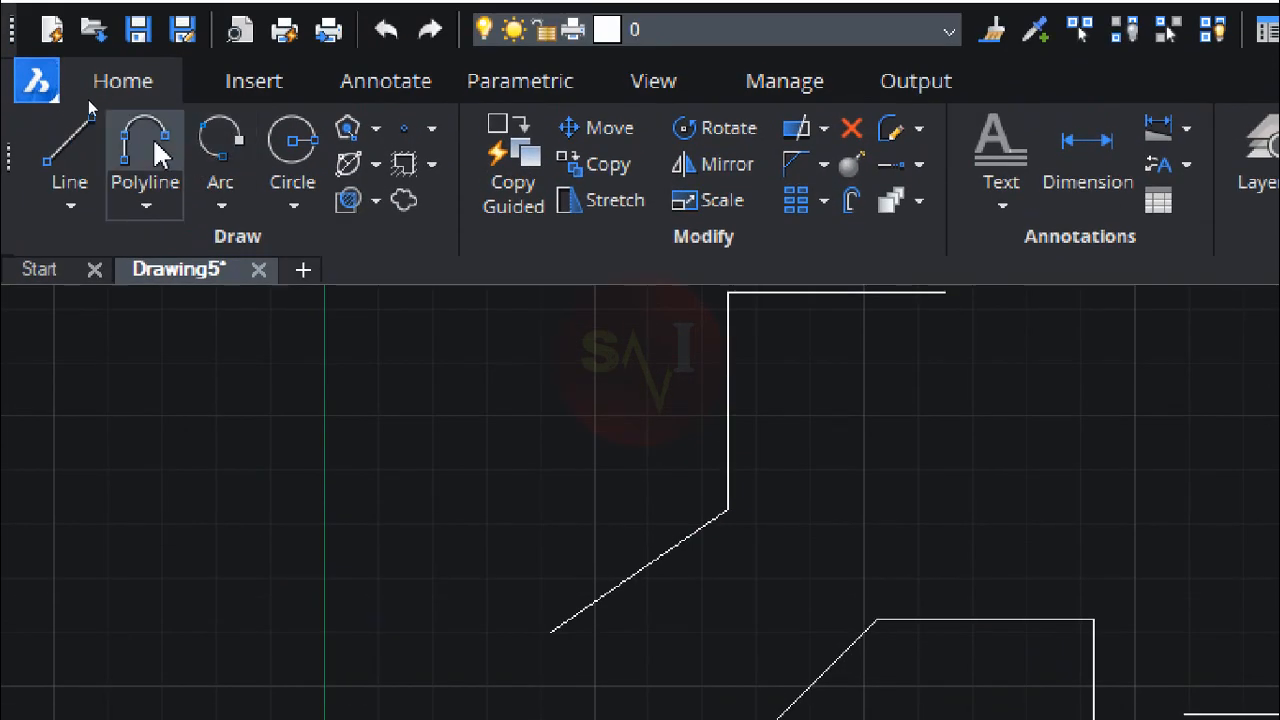
Step: Draw an open three-segment polyline up and to the right of the circle, with its second vertex at about 67,28 and its end at about 56,16
click(155, 143)
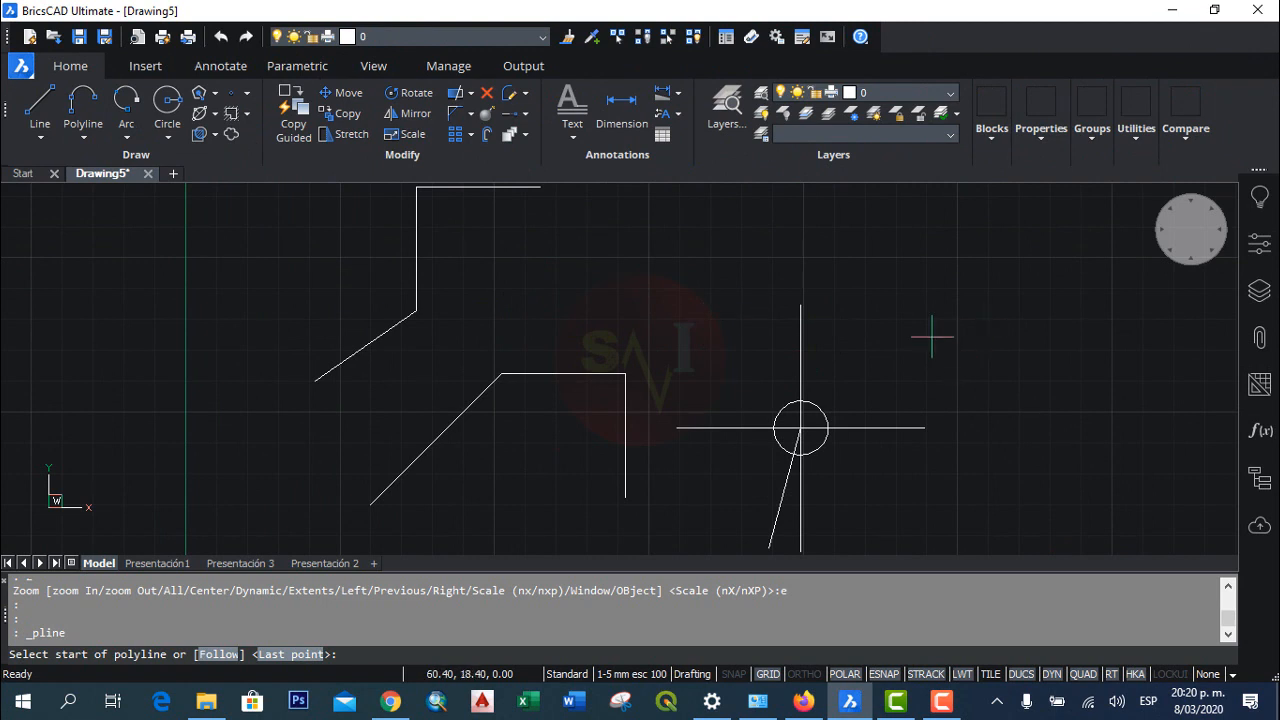
click(865, 242)
click(1013, 216)
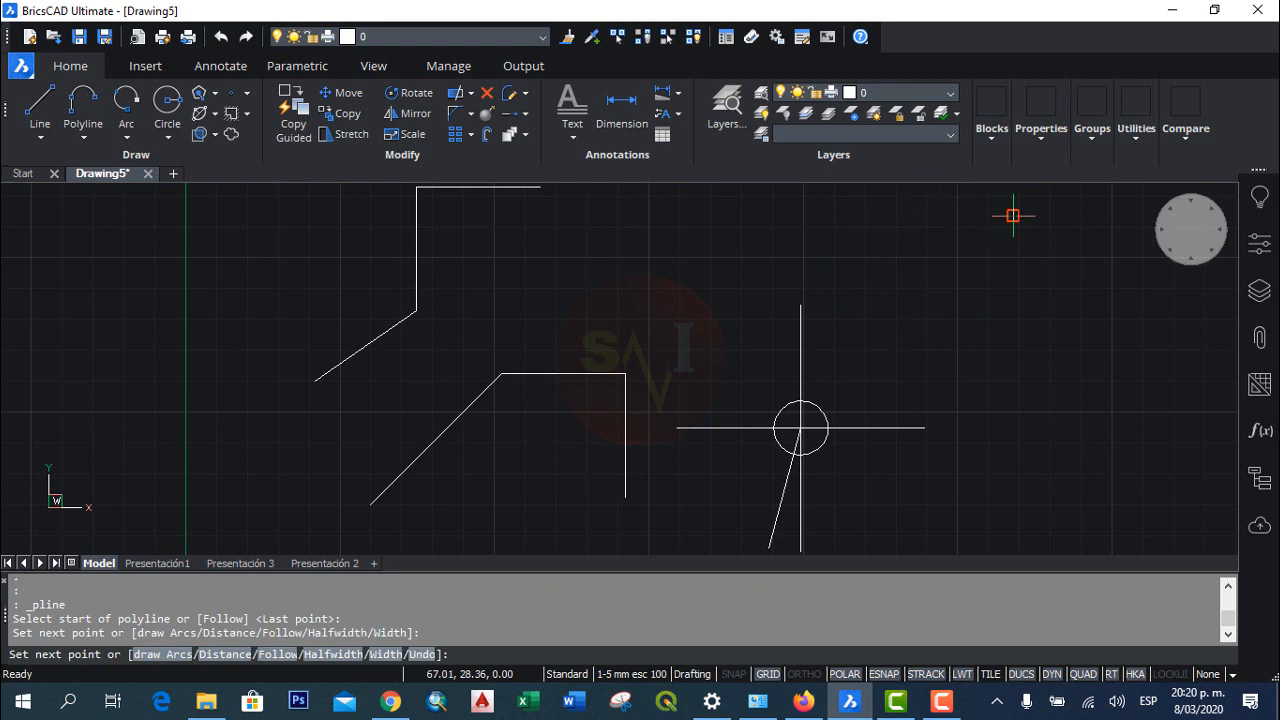
click(1013, 335)
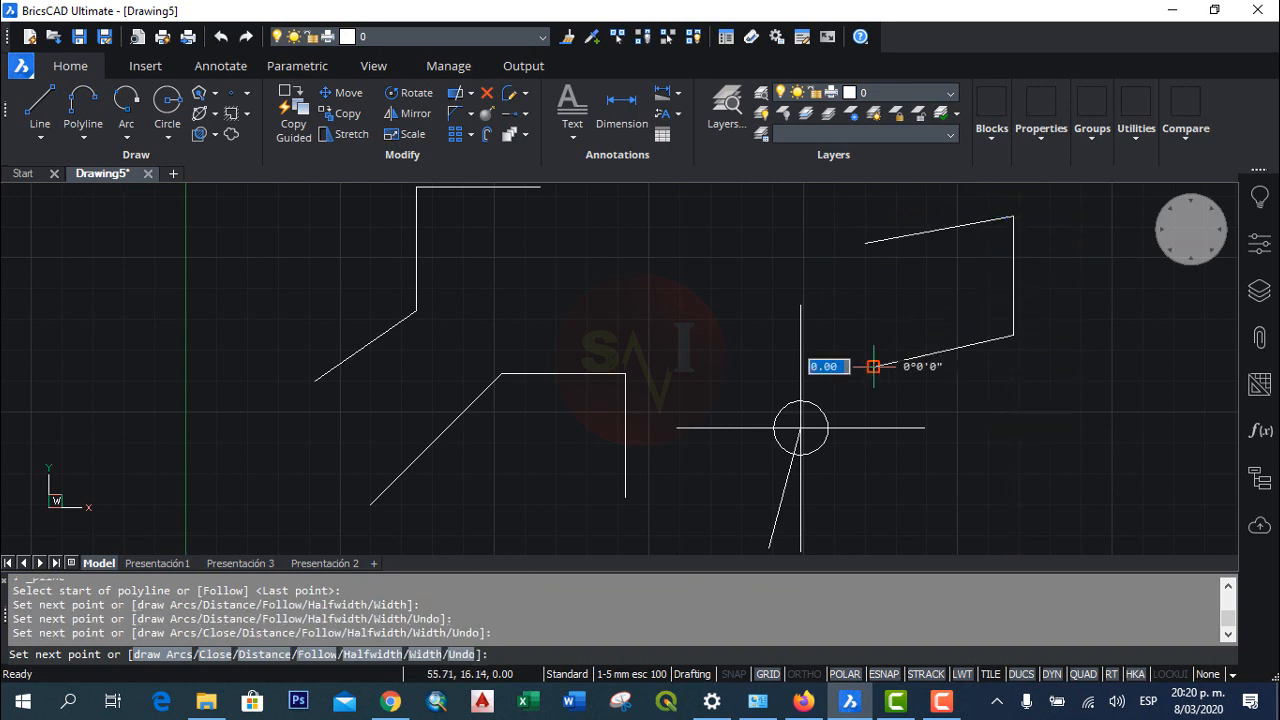
click(873, 370)
key(Return)
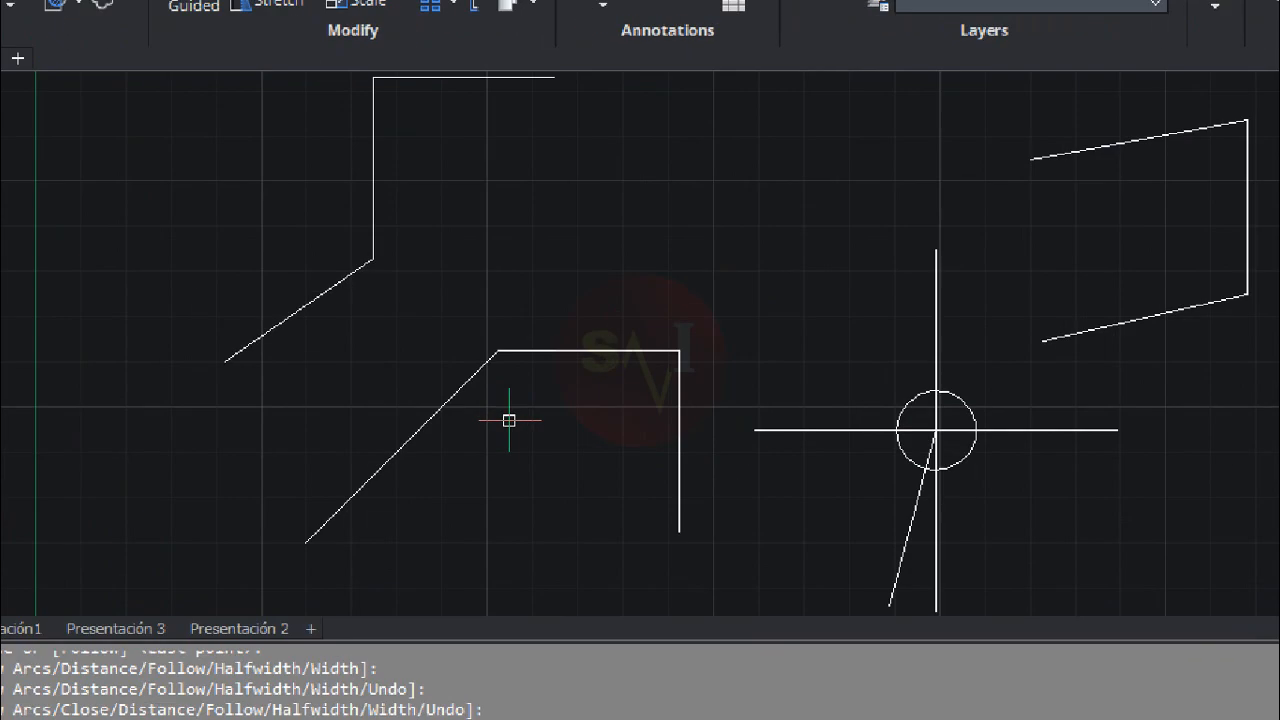
Step: Compare how the connected separate lines and the new polyline are selected, clearing the selection after each
click(416, 432)
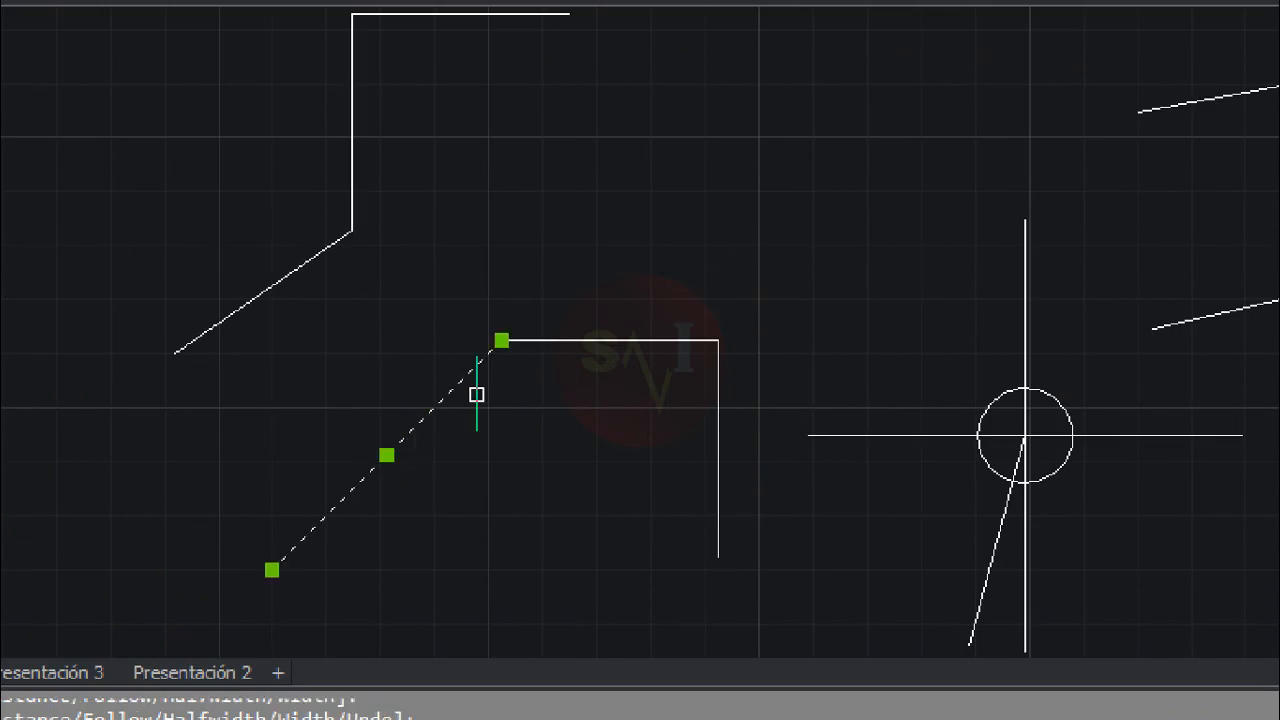
click(717, 460)
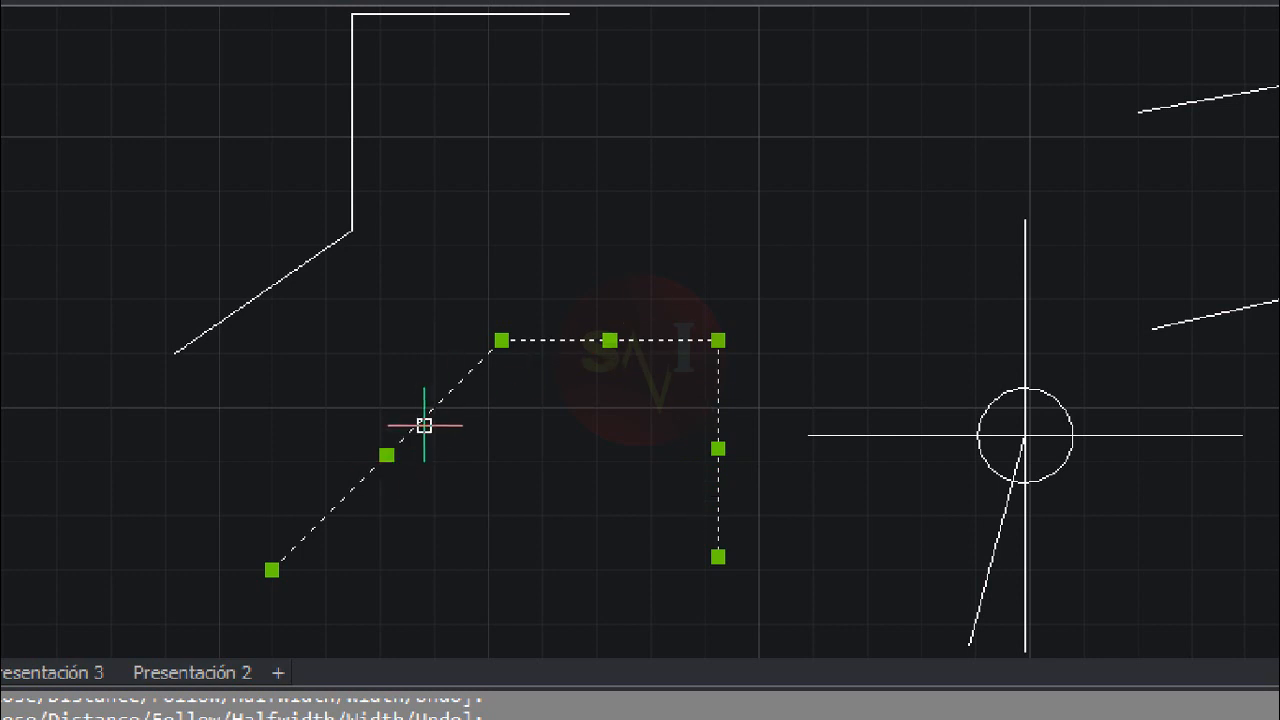
key(Escape)
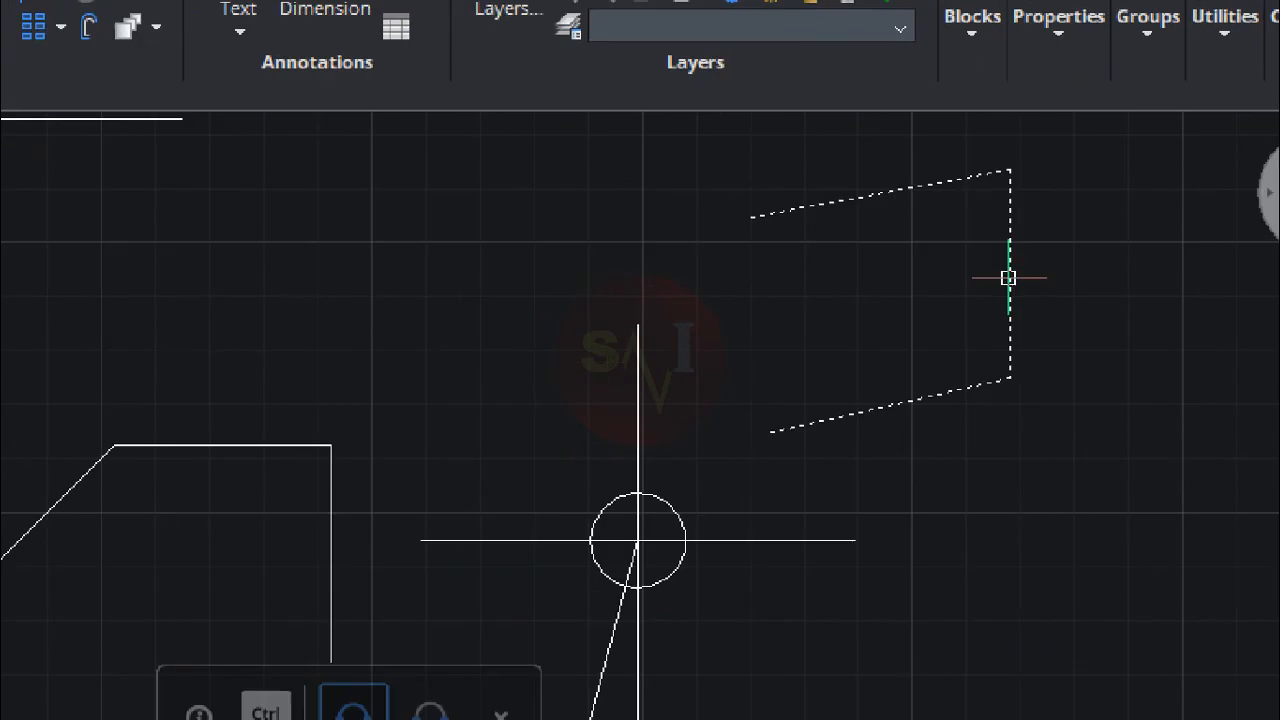
click(1013, 278)
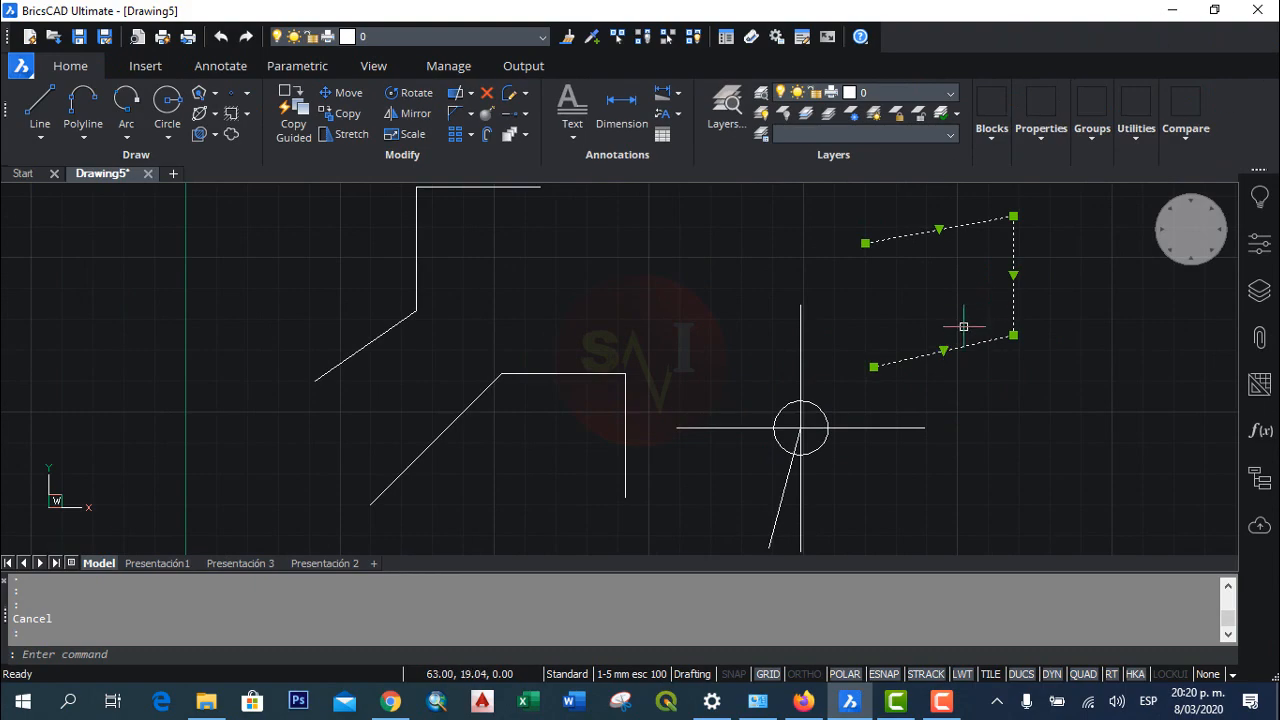
key(Escape)
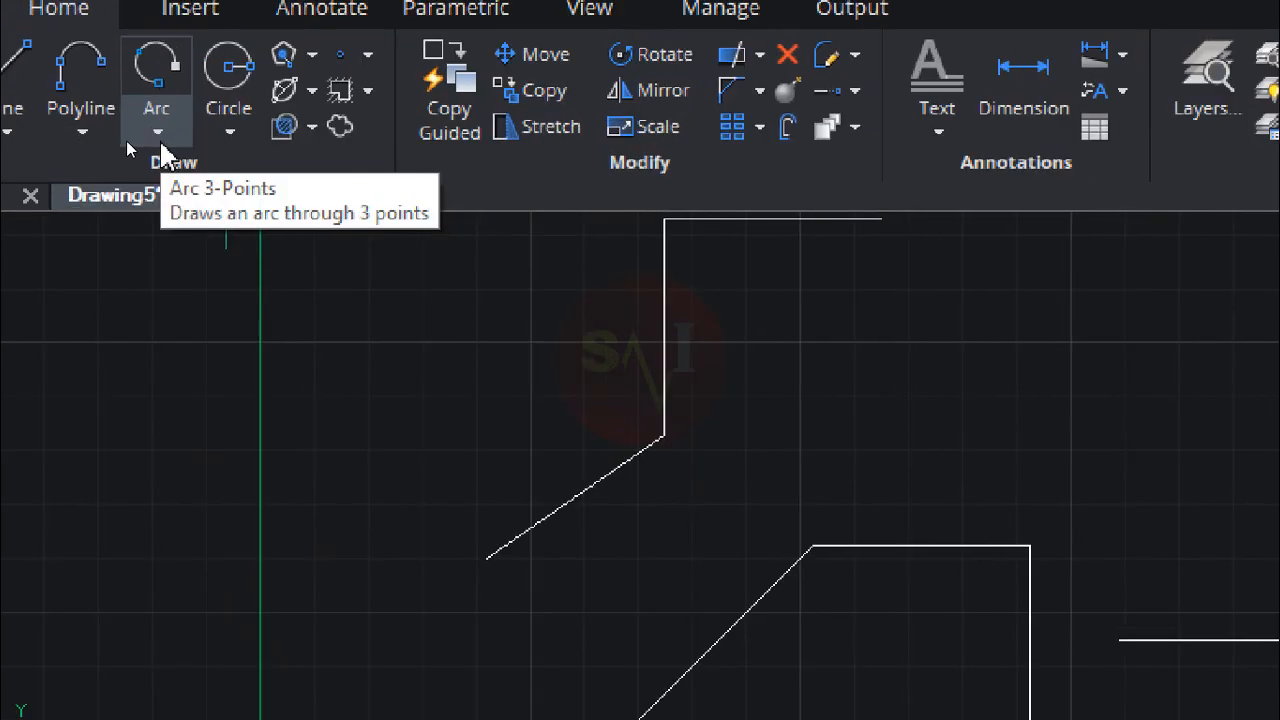
Step: Examine the available arc construction methods and, during a line command that is cancelled, the list of entity snap modes
click(126, 139)
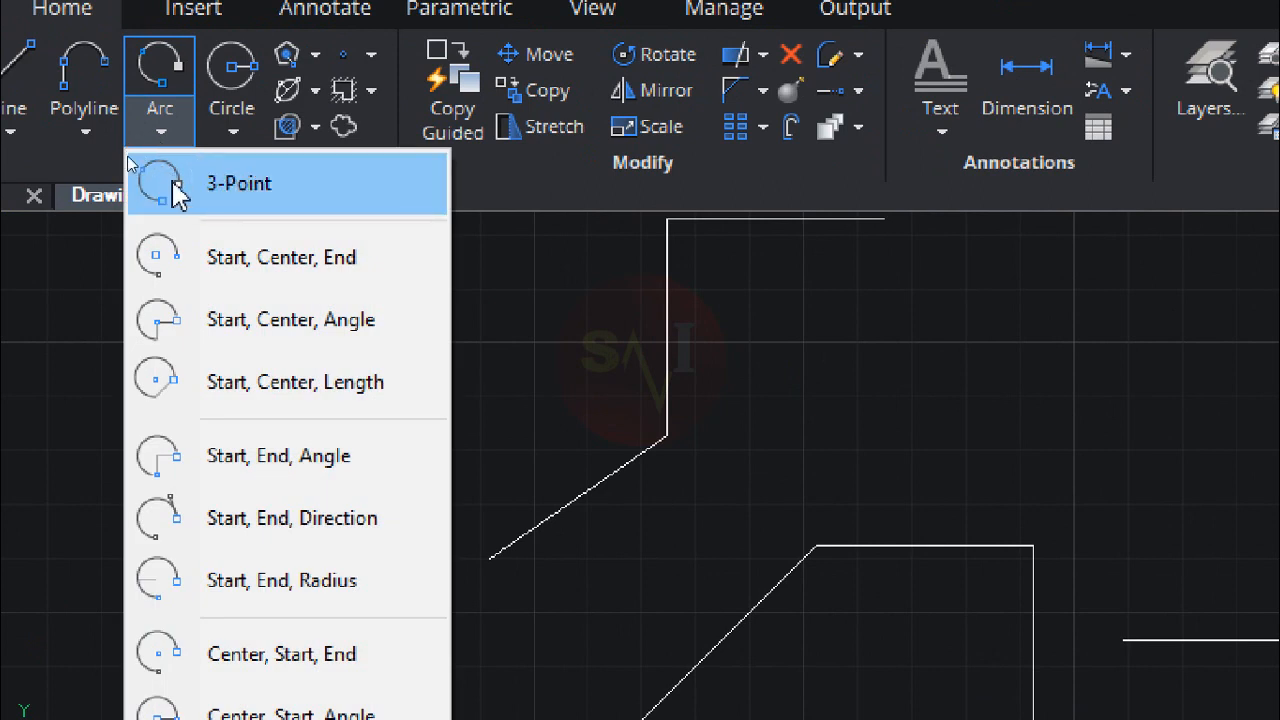
click(160, 133)
click(158, 136)
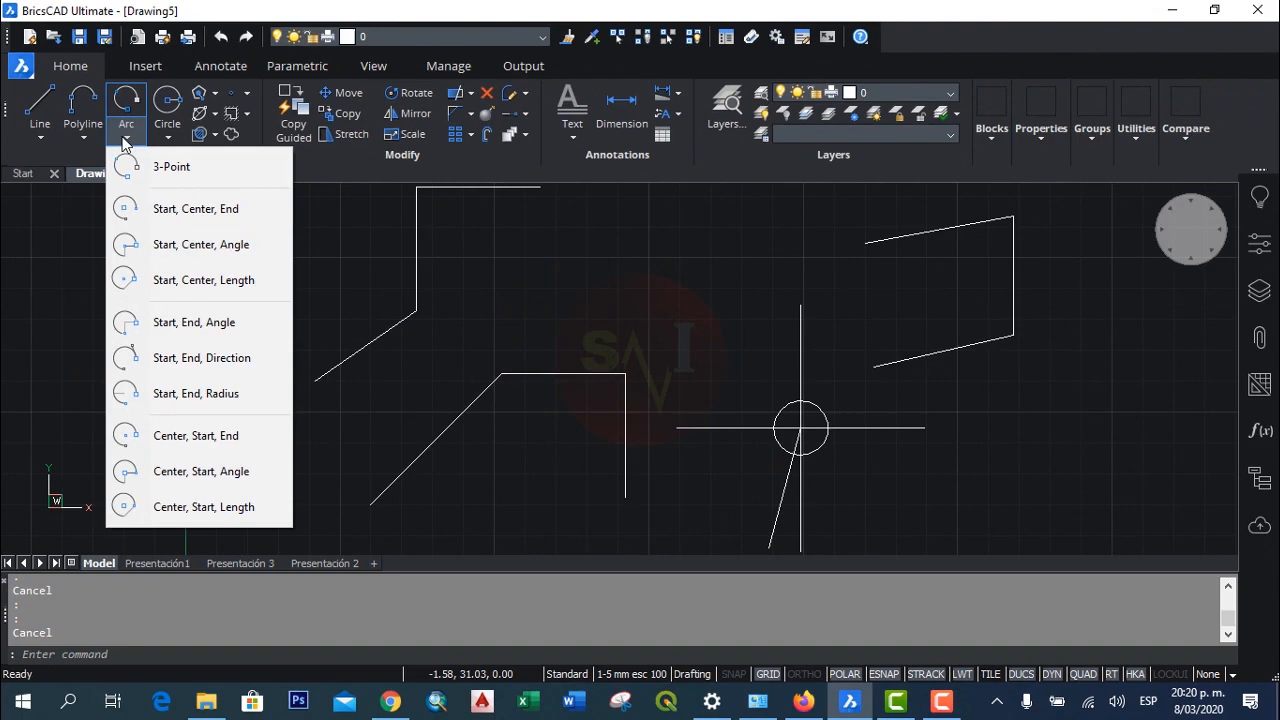
click(856, 321)
click(519, 238)
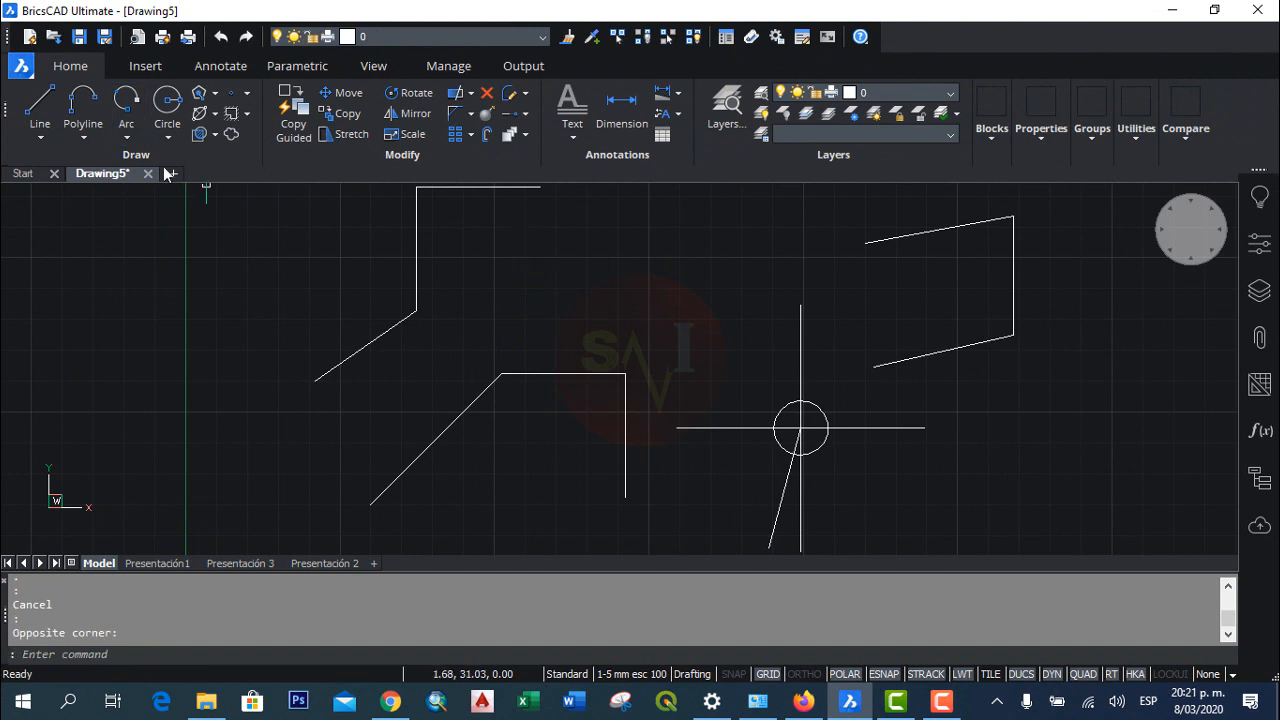
click(40, 108)
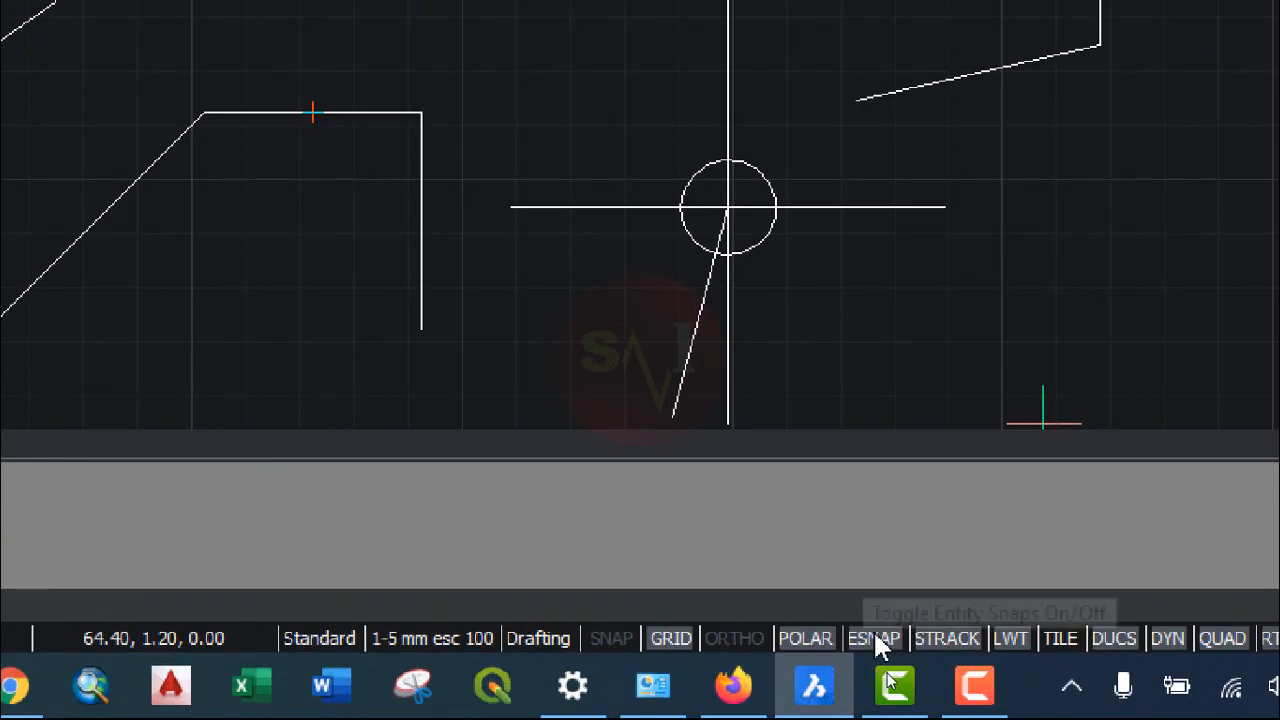
right_click(890, 650)
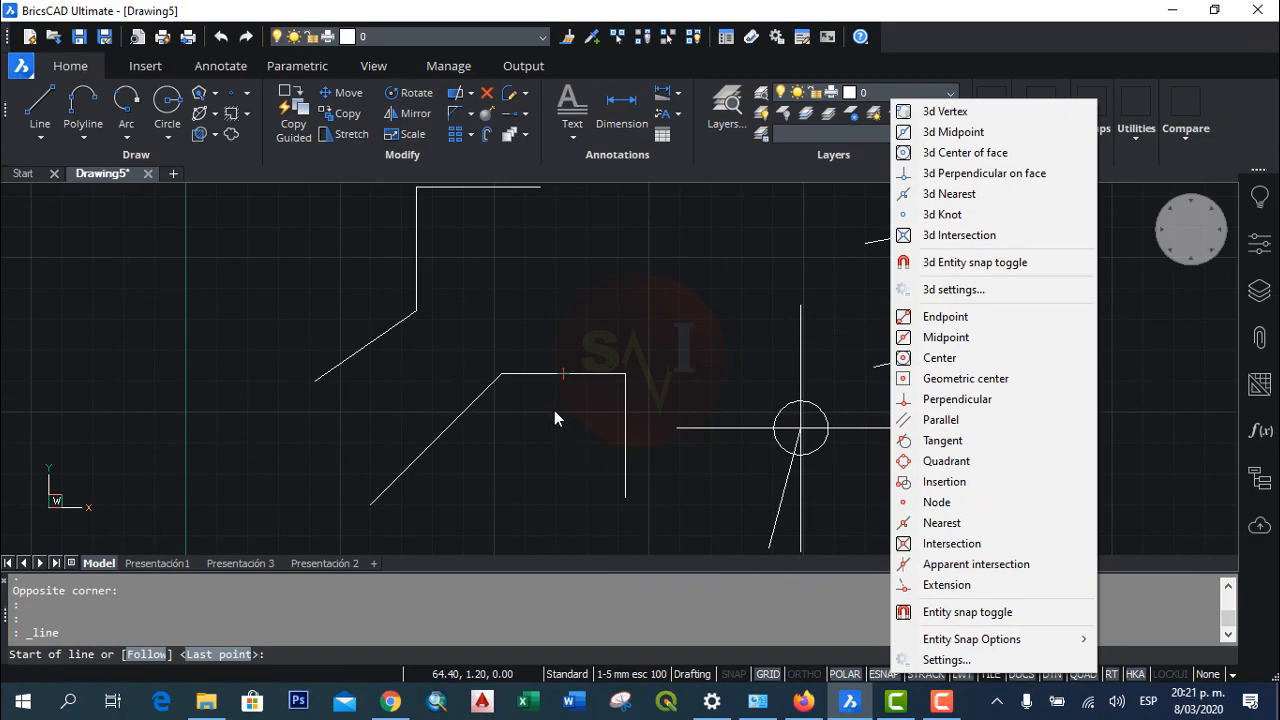
click(554, 410)
key(Escape)
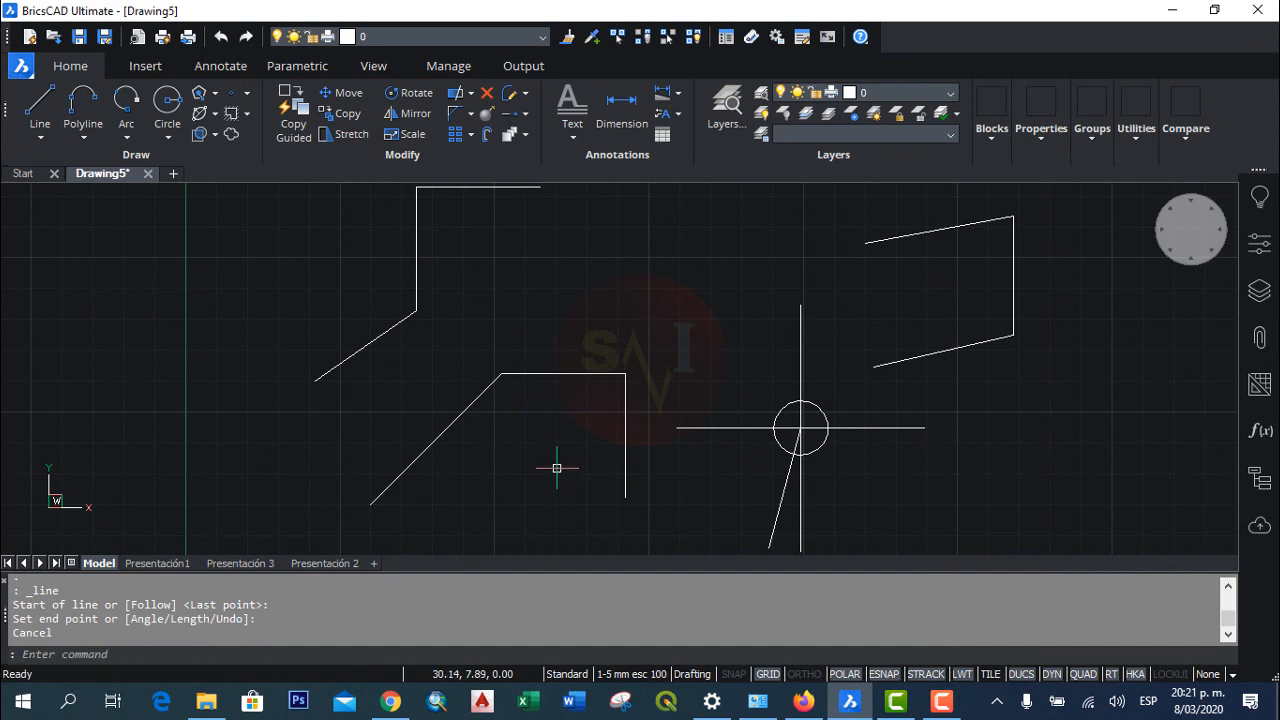
Step: Draw a line segment 4 units straight up from the midpoint of the horizontal line joining the inclined and vertical lines
click(40, 105)
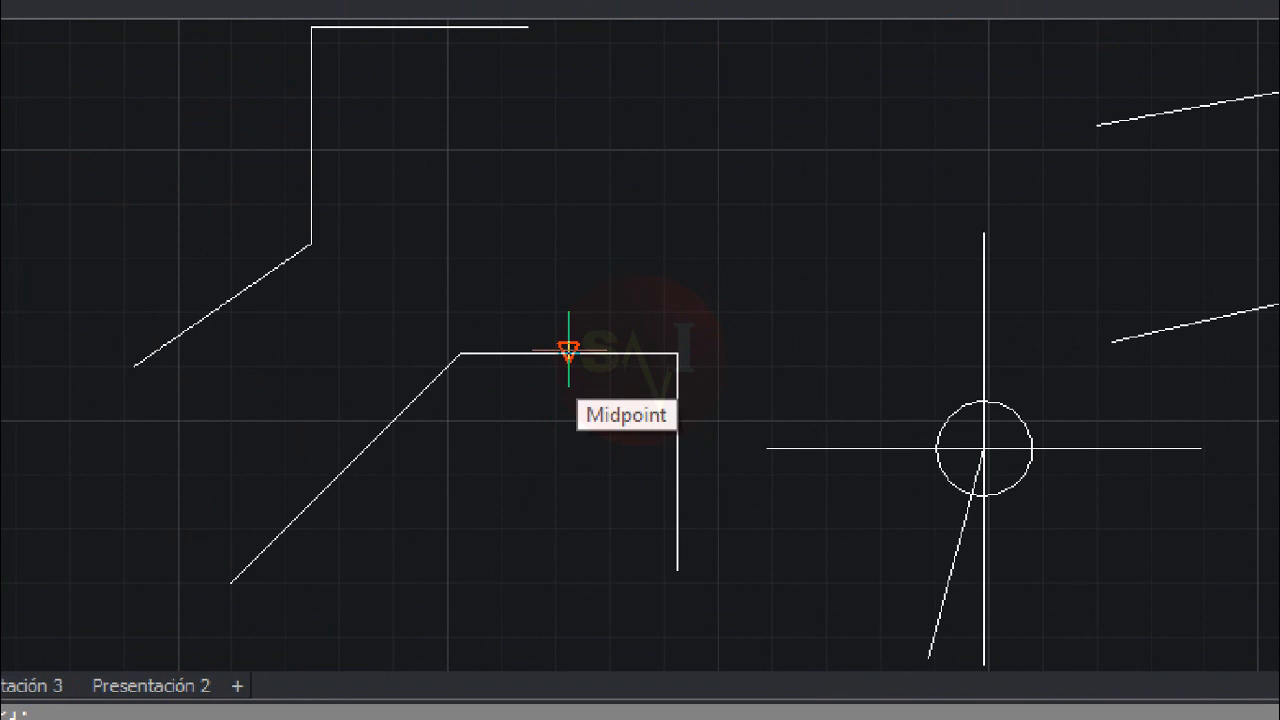
click(568, 352)
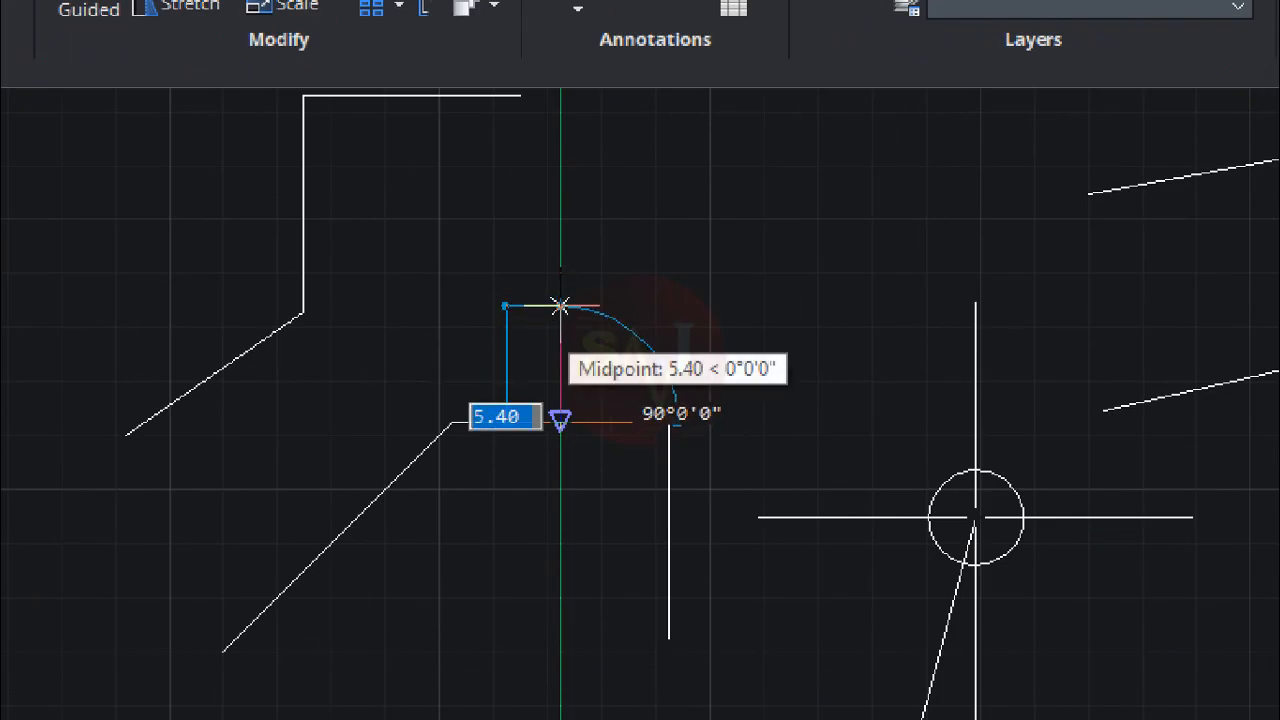
text(4)
key(Return)
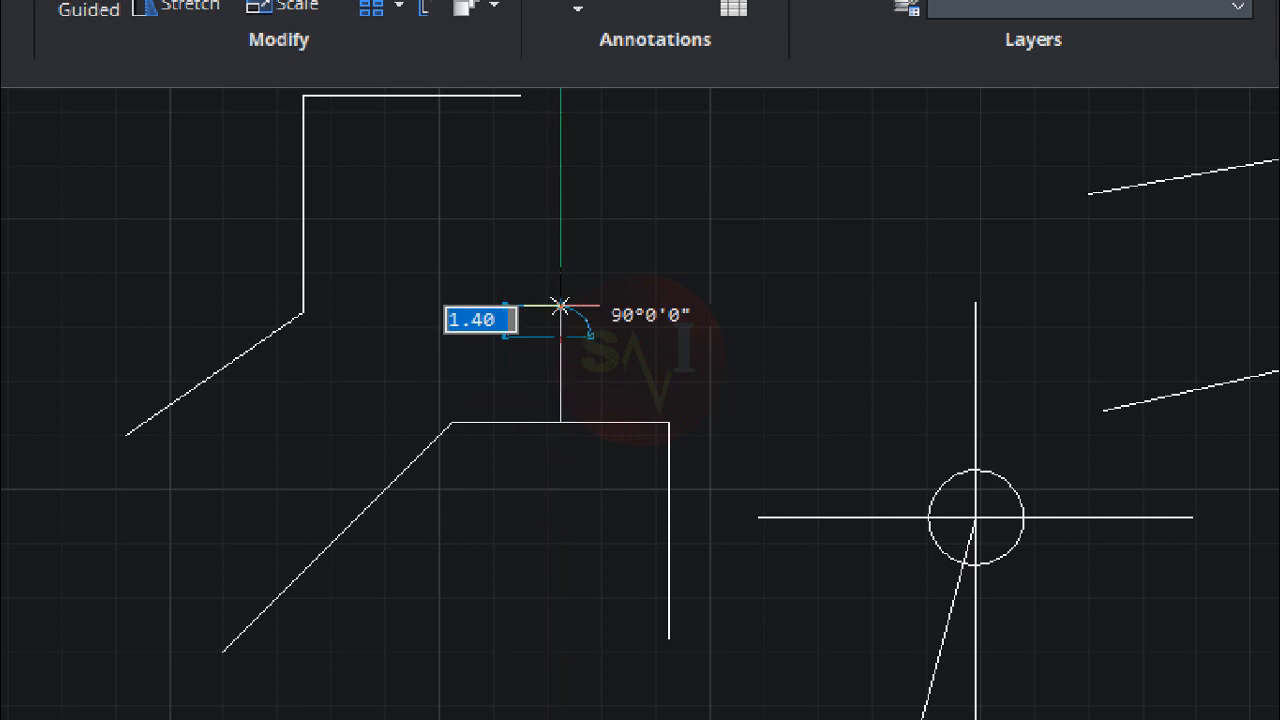
Step: Draw a three-point arc between the horizontal line's ends through the short vertical line's upper end, and erase that vertical line
key(Return)
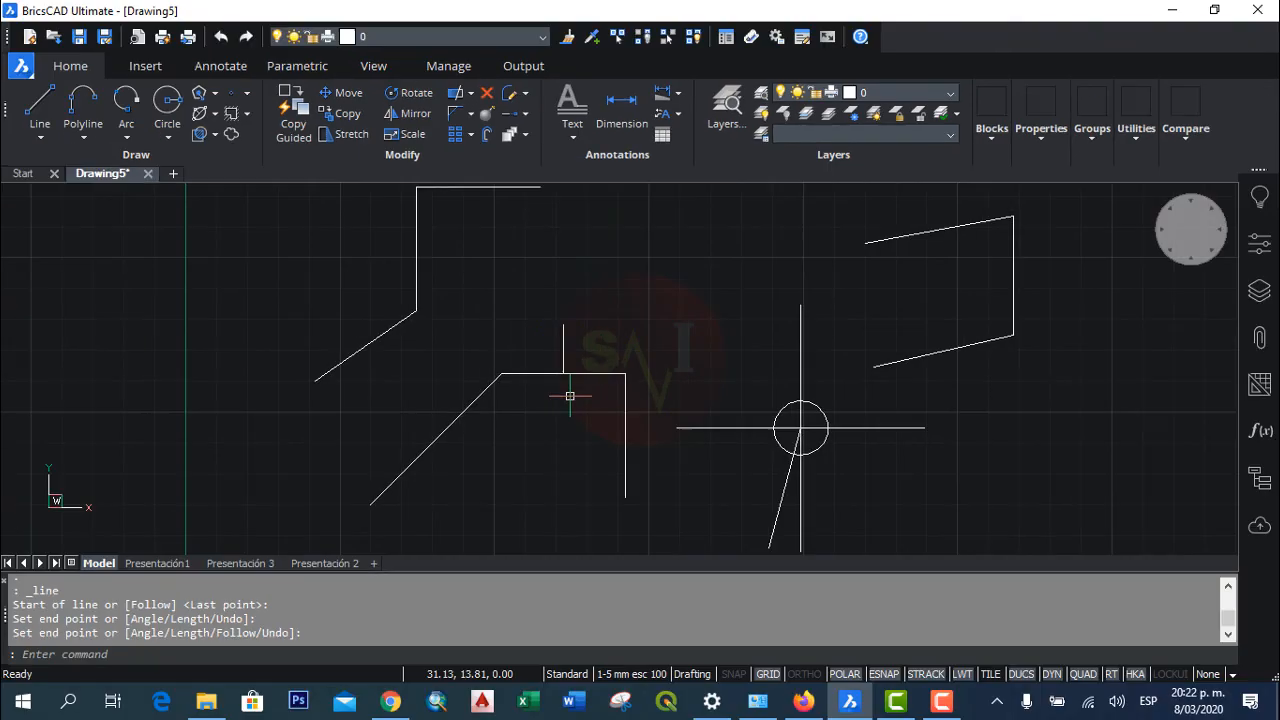
scroll(570, 396, up, 1)
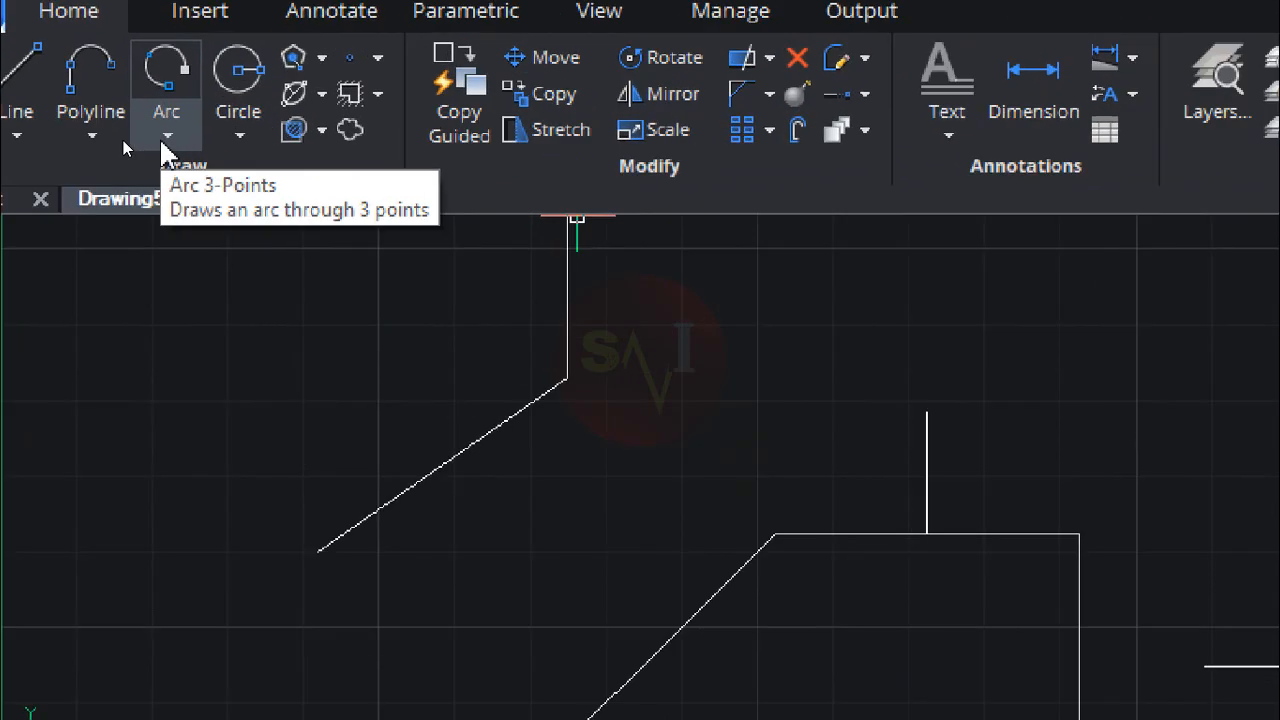
click(166, 134)
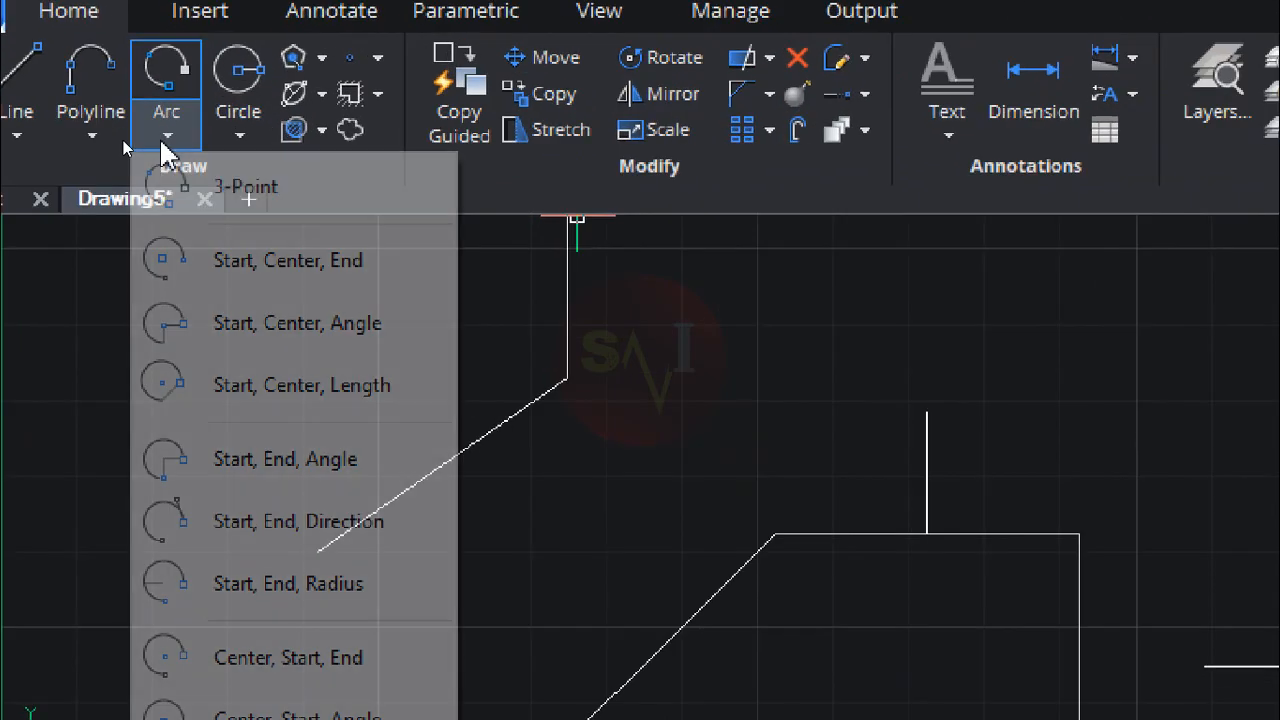
click(273, 209)
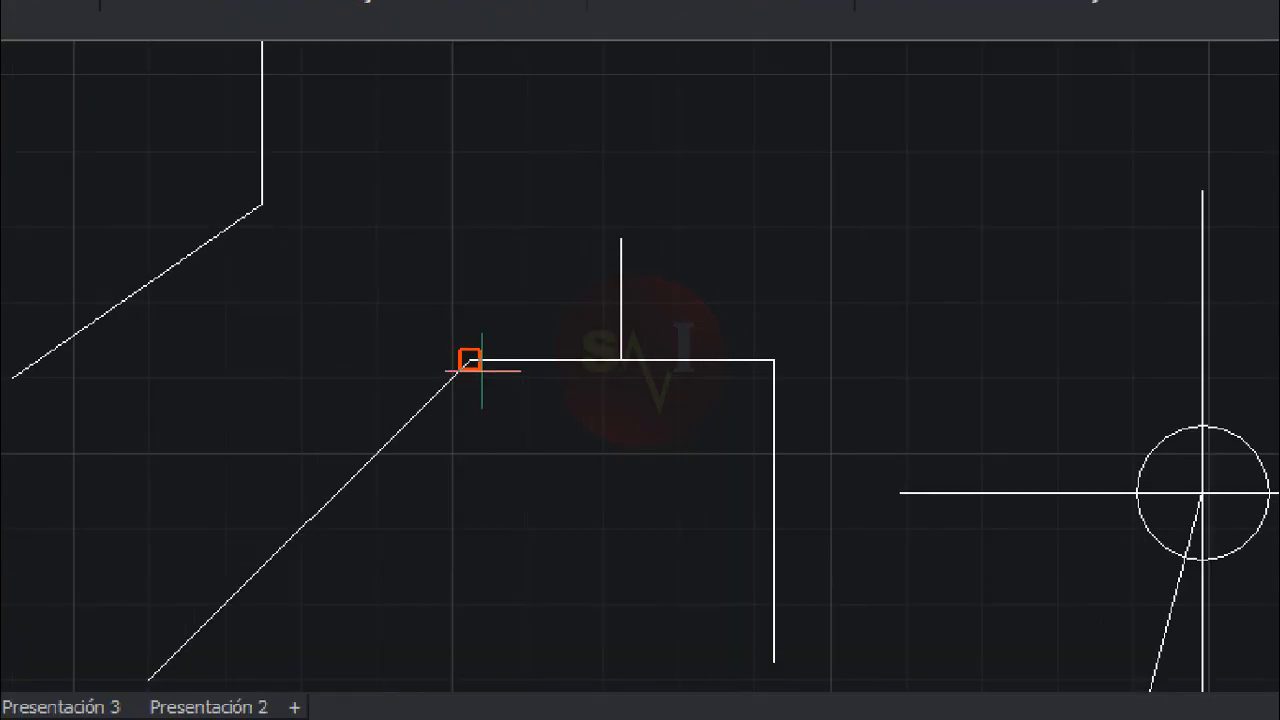
click(469, 360)
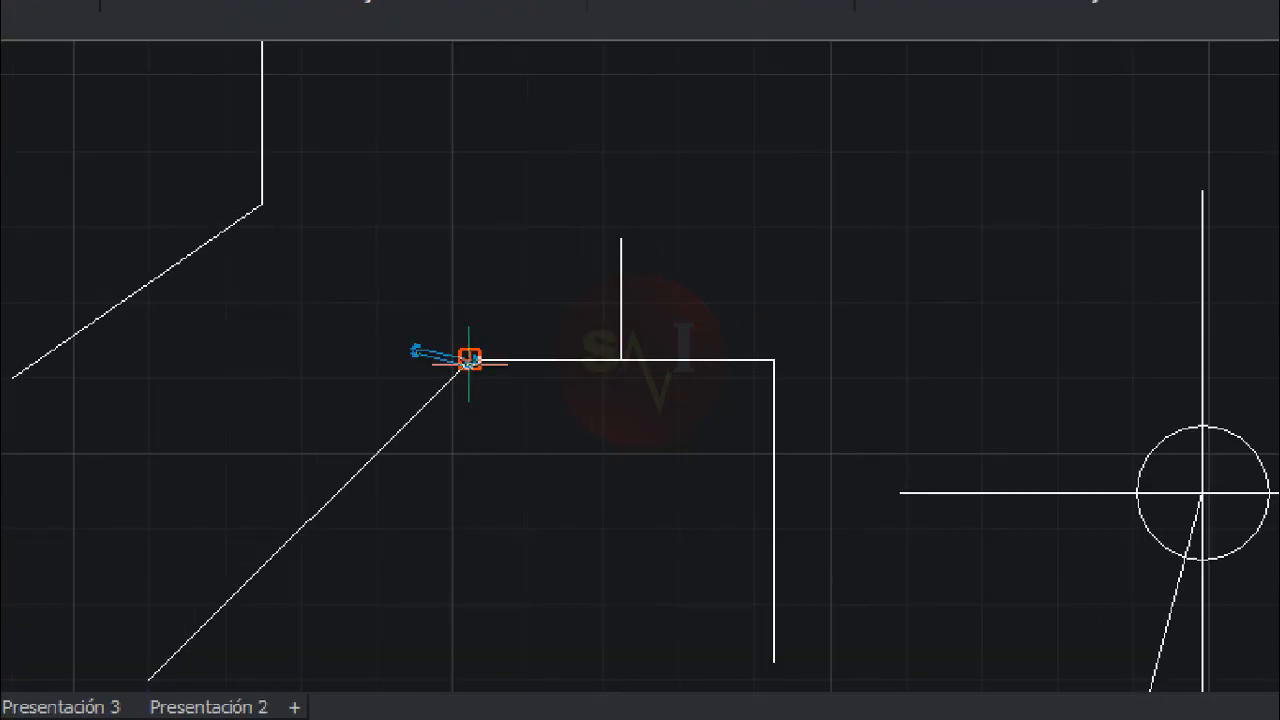
click(621, 237)
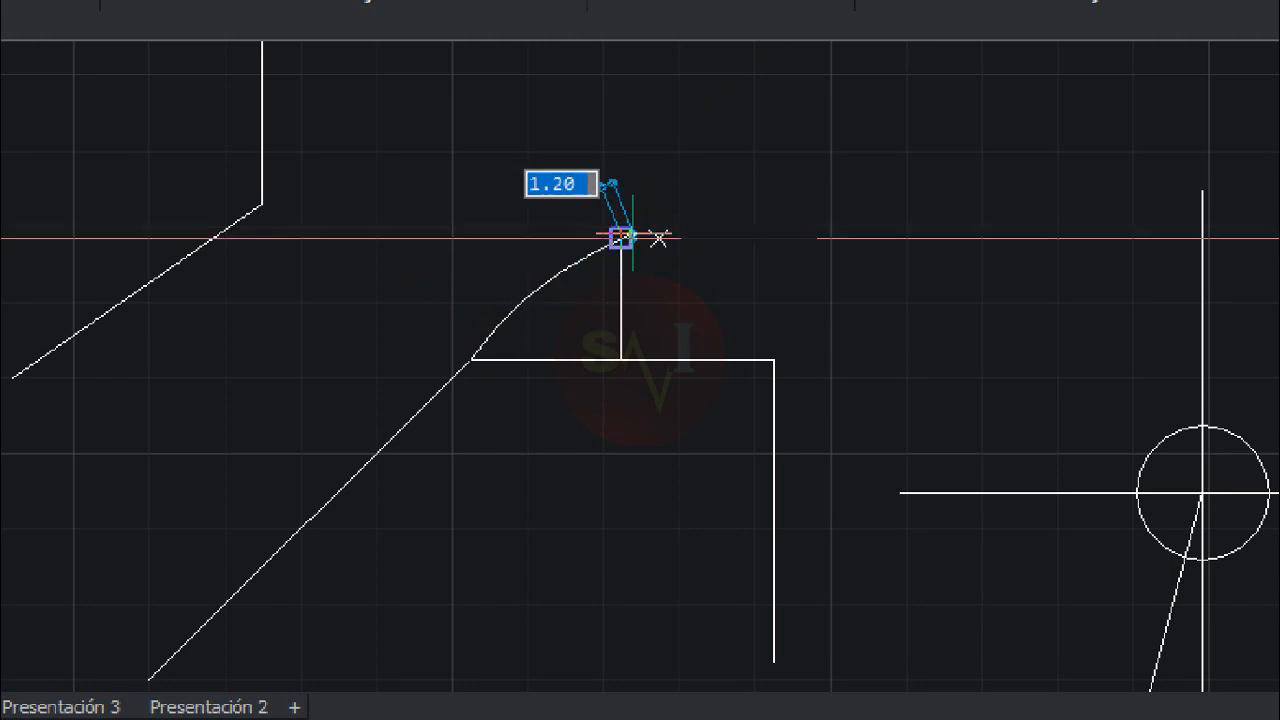
click(773, 358)
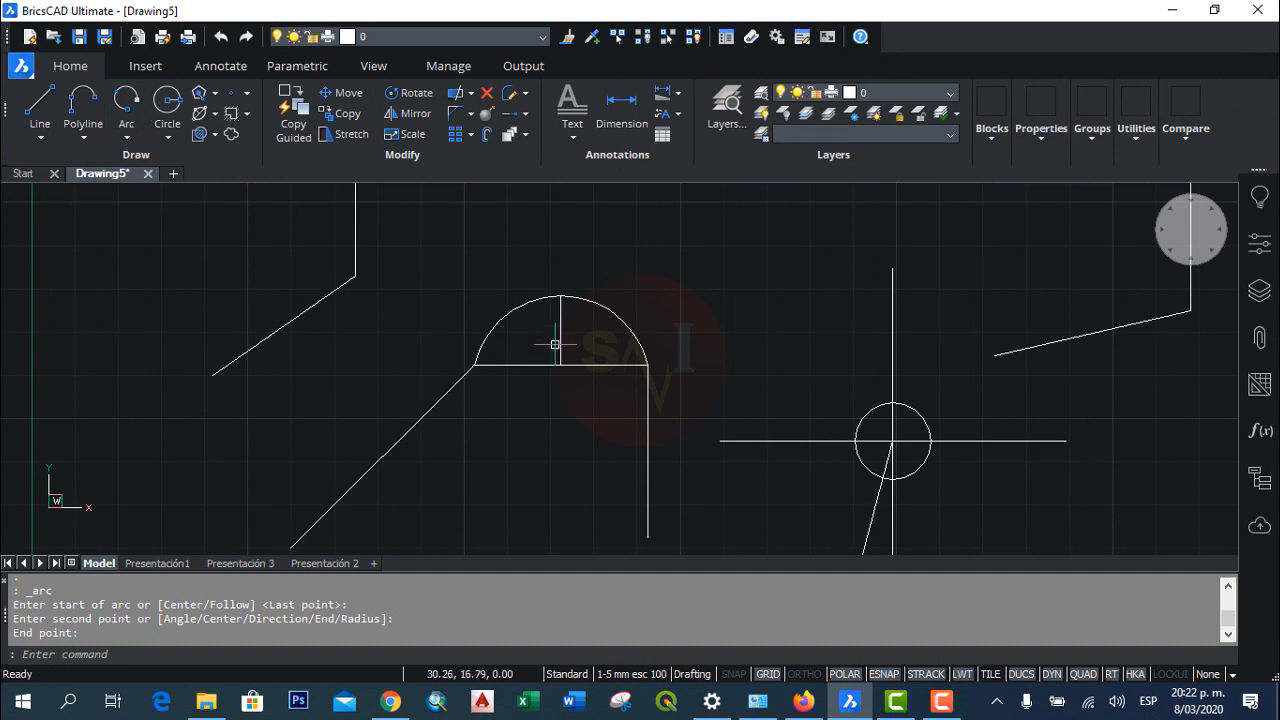
click(560, 338)
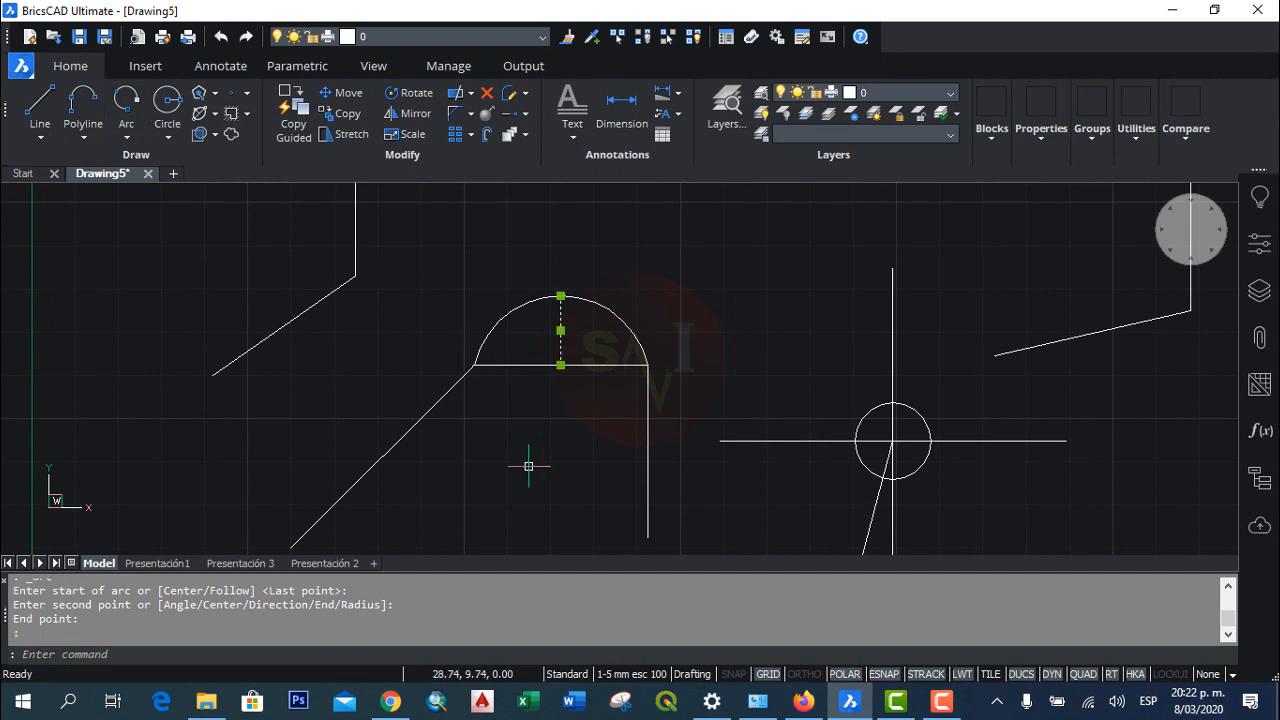
key(Delete)
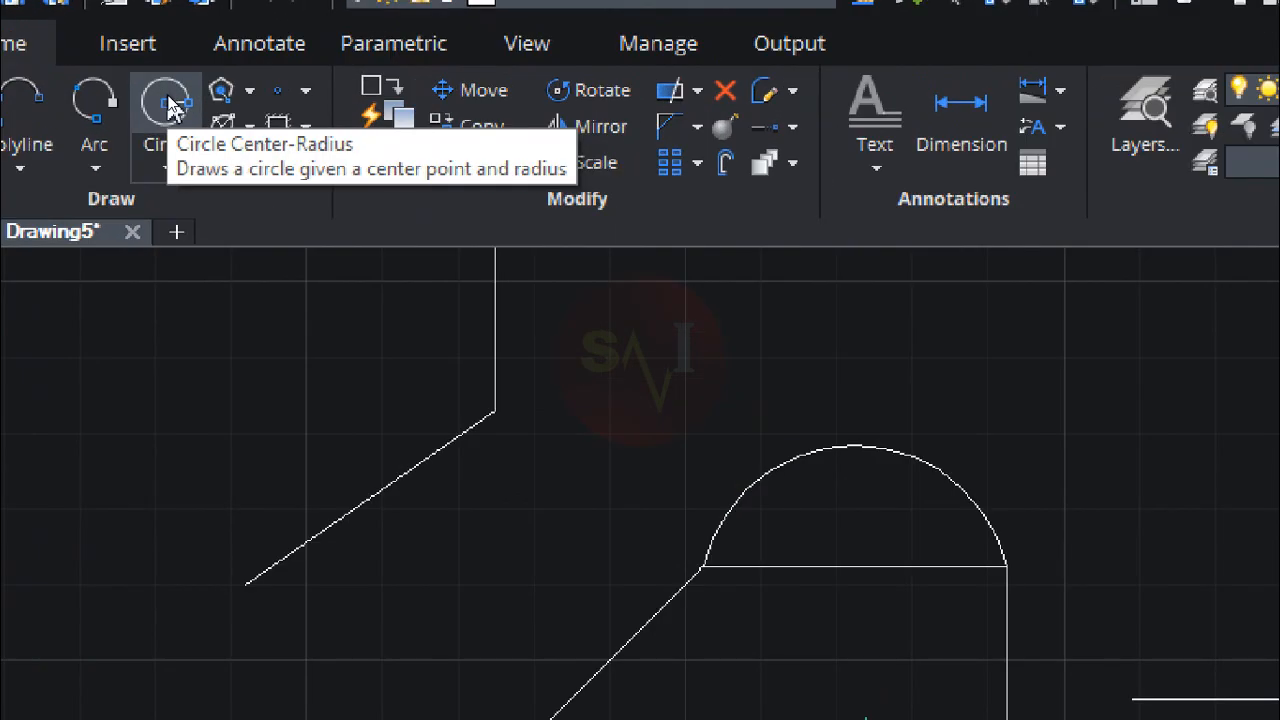
Step: Draw a circle centred at coordinates 15,5 with a radius of 3
click(168, 103)
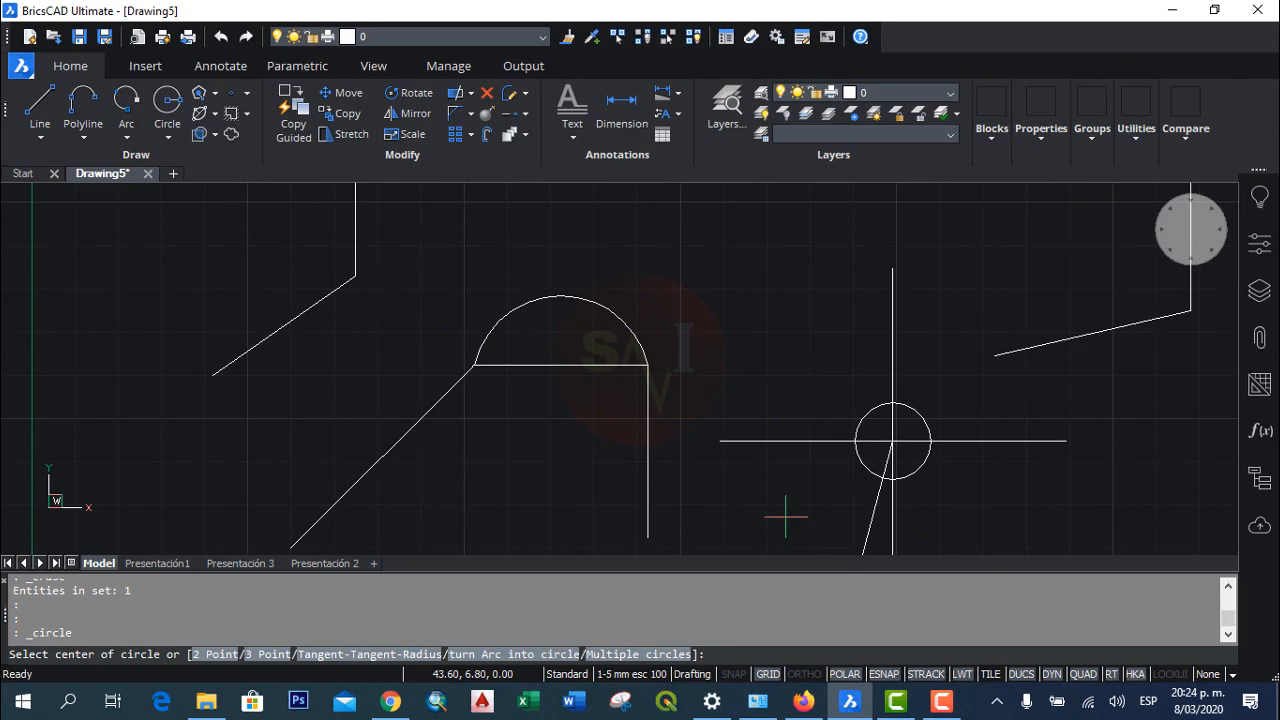
text(15,5)
key(Return)
scroll(441, 529, down, 2)
middle_drag(441, 529, 513, 462)
scroll(478, 472, up, 3)
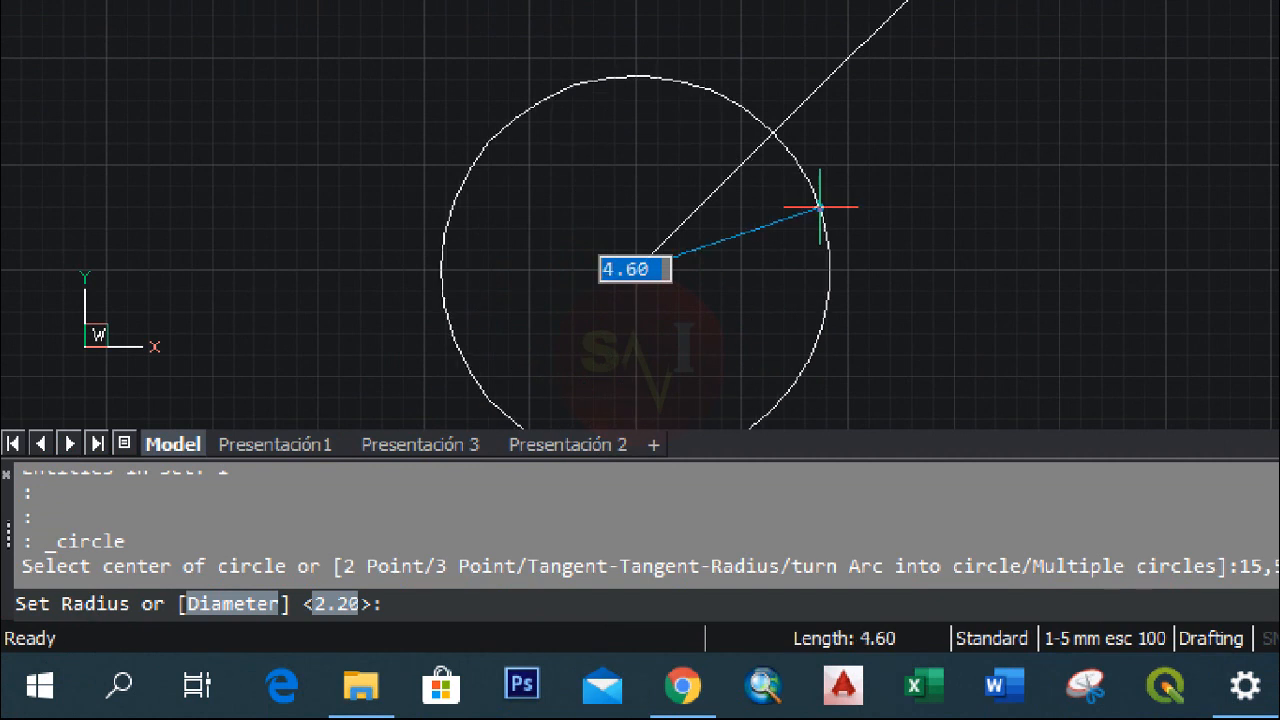
text(3)
key(Return)
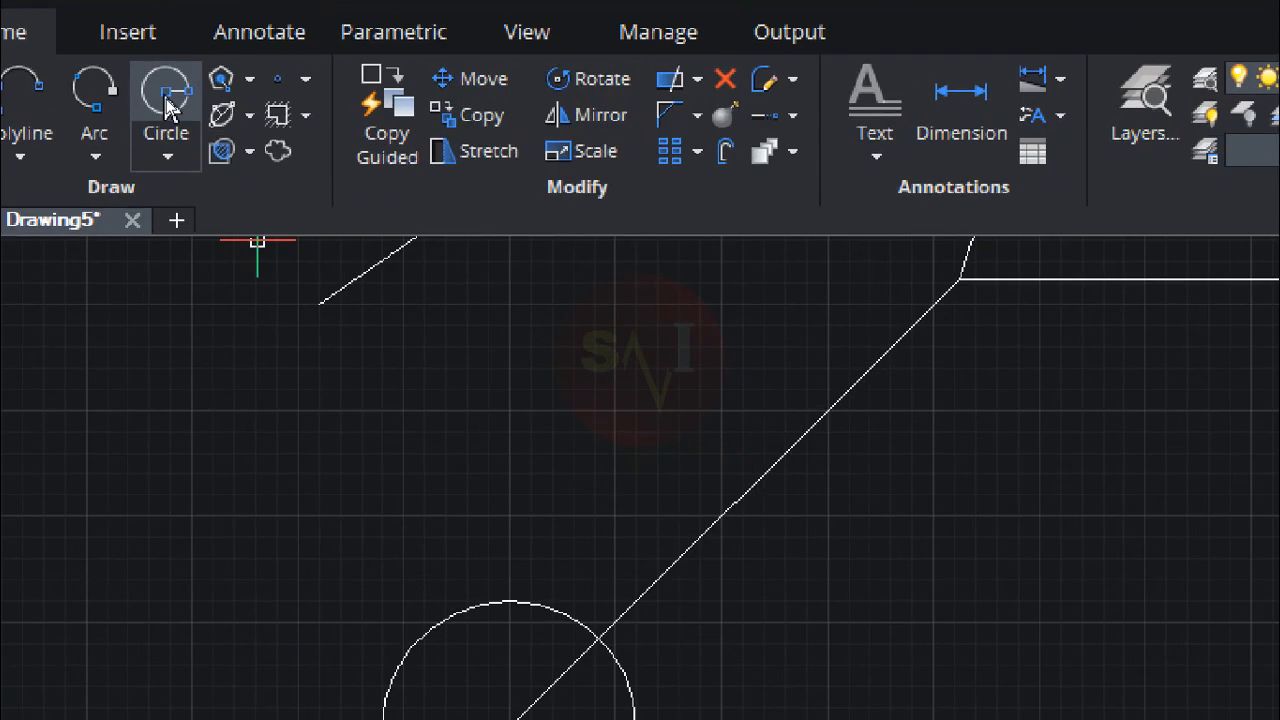
Step: Draw a circle with a diameter of 6 centred on the lower end of the vertical line below the arc
click(166, 97)
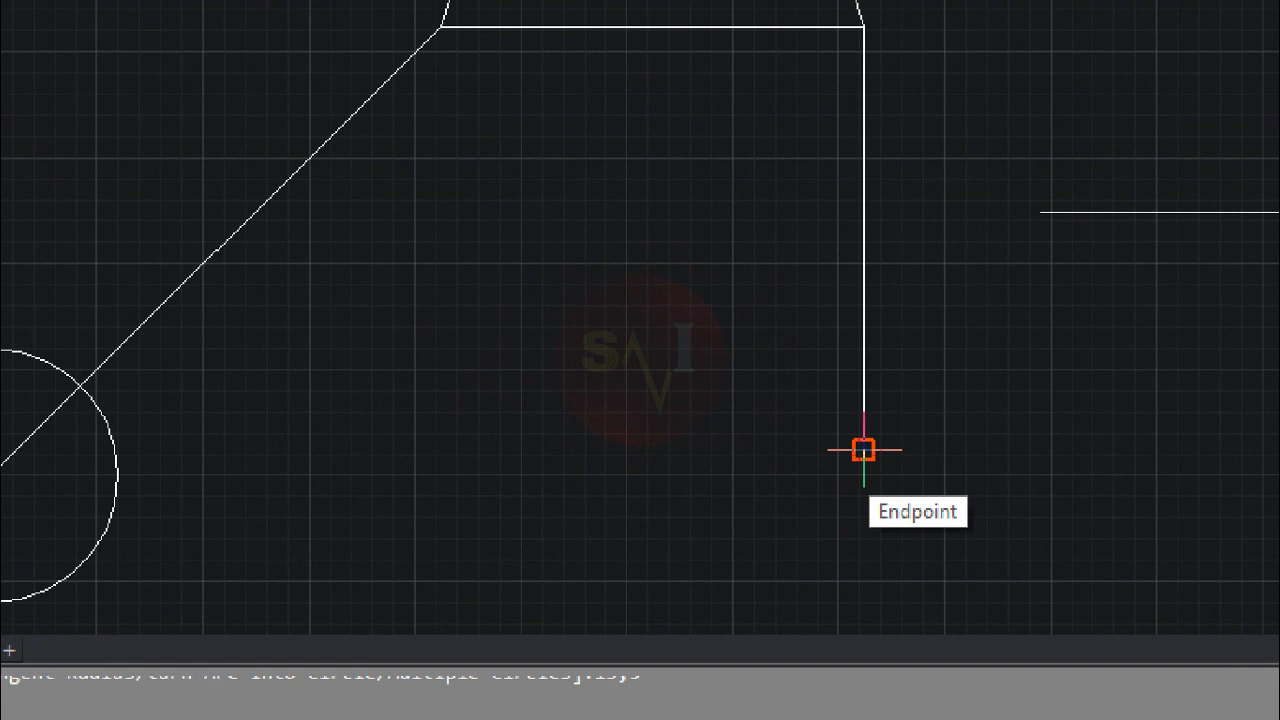
click(863, 450)
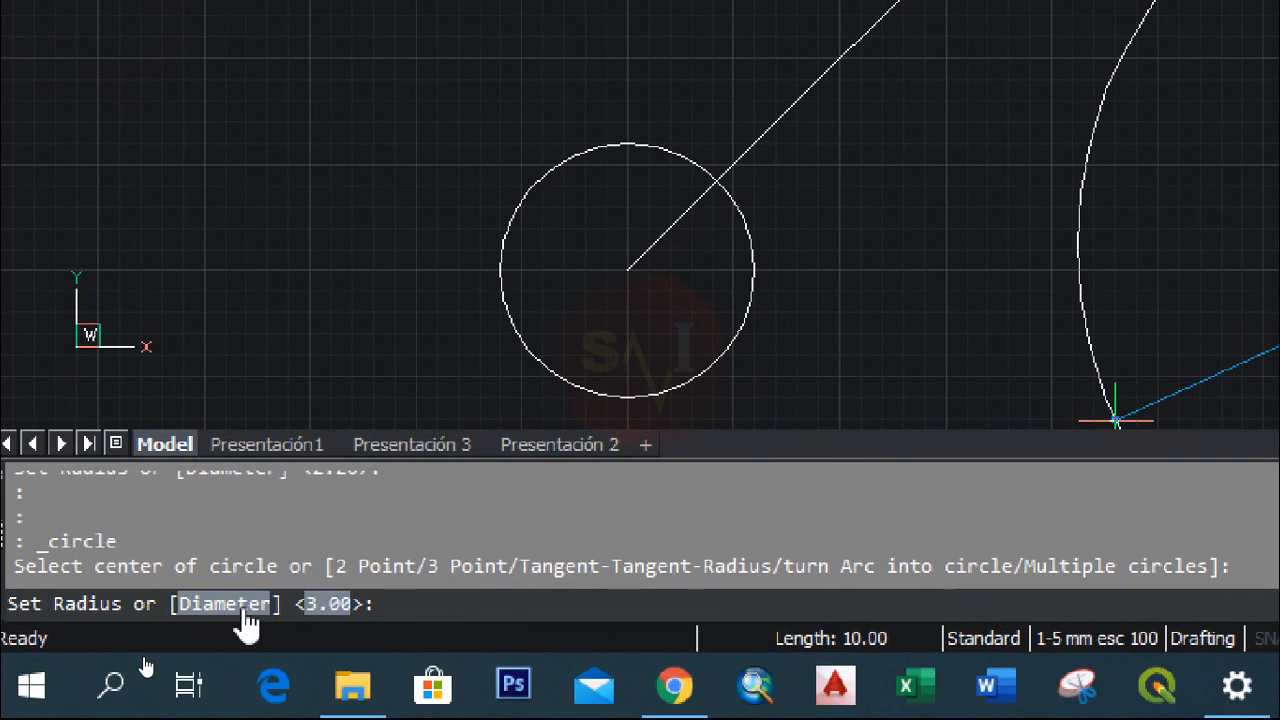
click(243, 606)
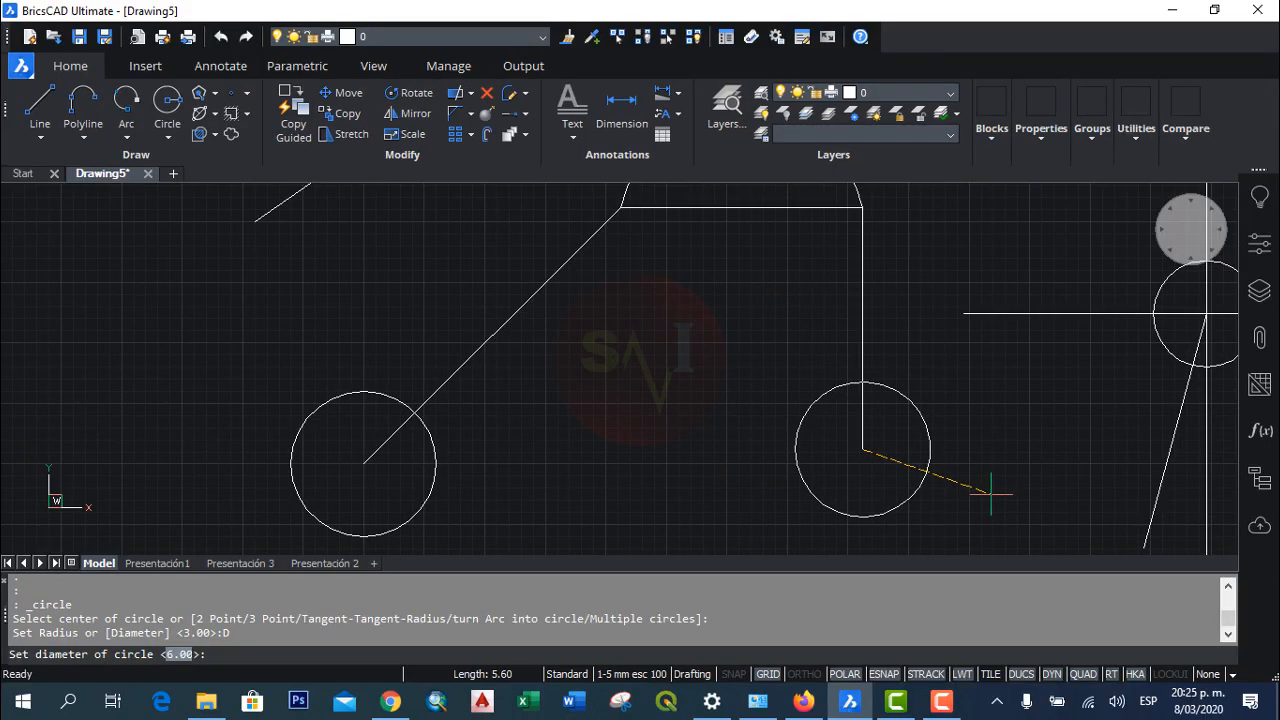
text(6)
key(Return)
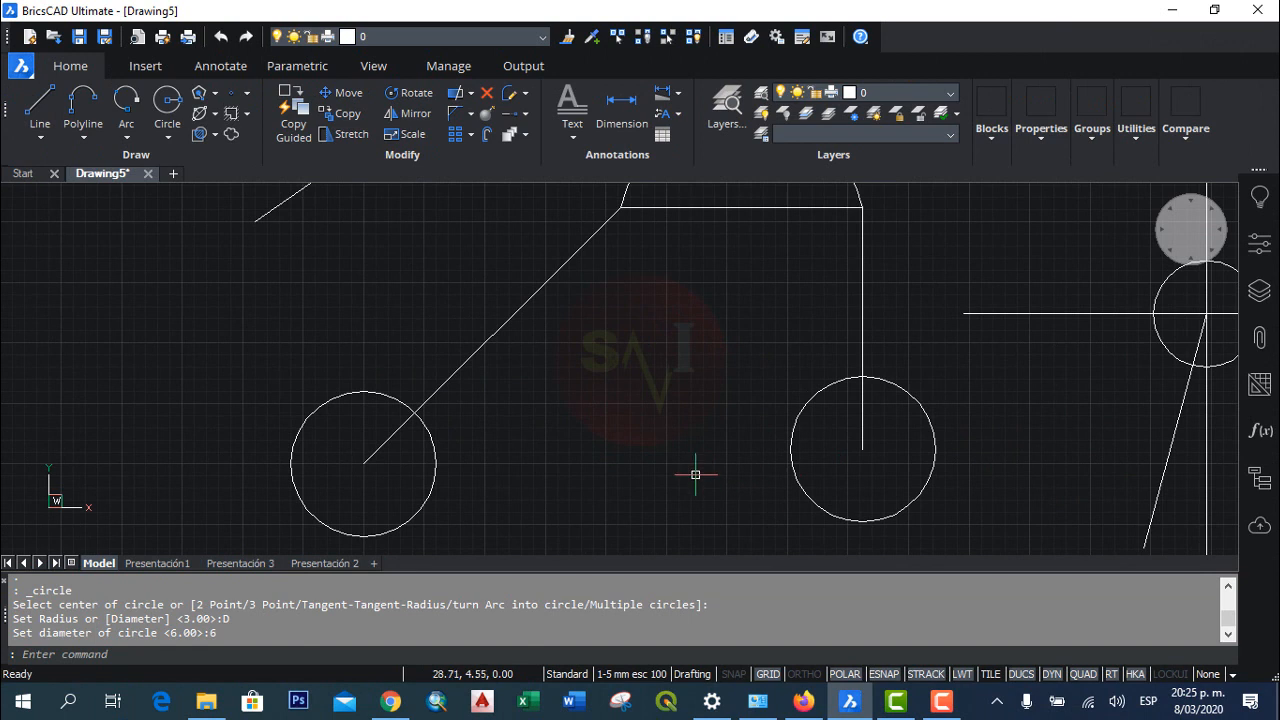
Step: Draw a rectangle 4 units wide and 3 units high with its lower-left corner at coordinates 50,5
text(z)
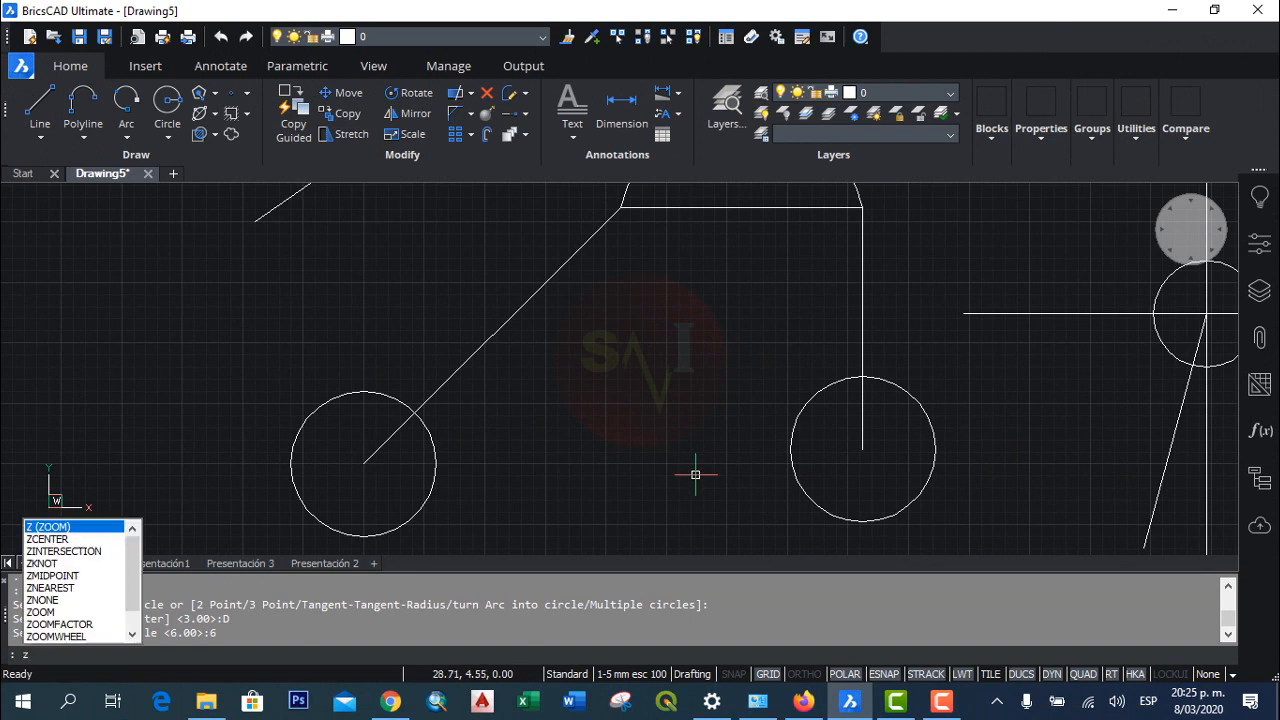
key(Return)
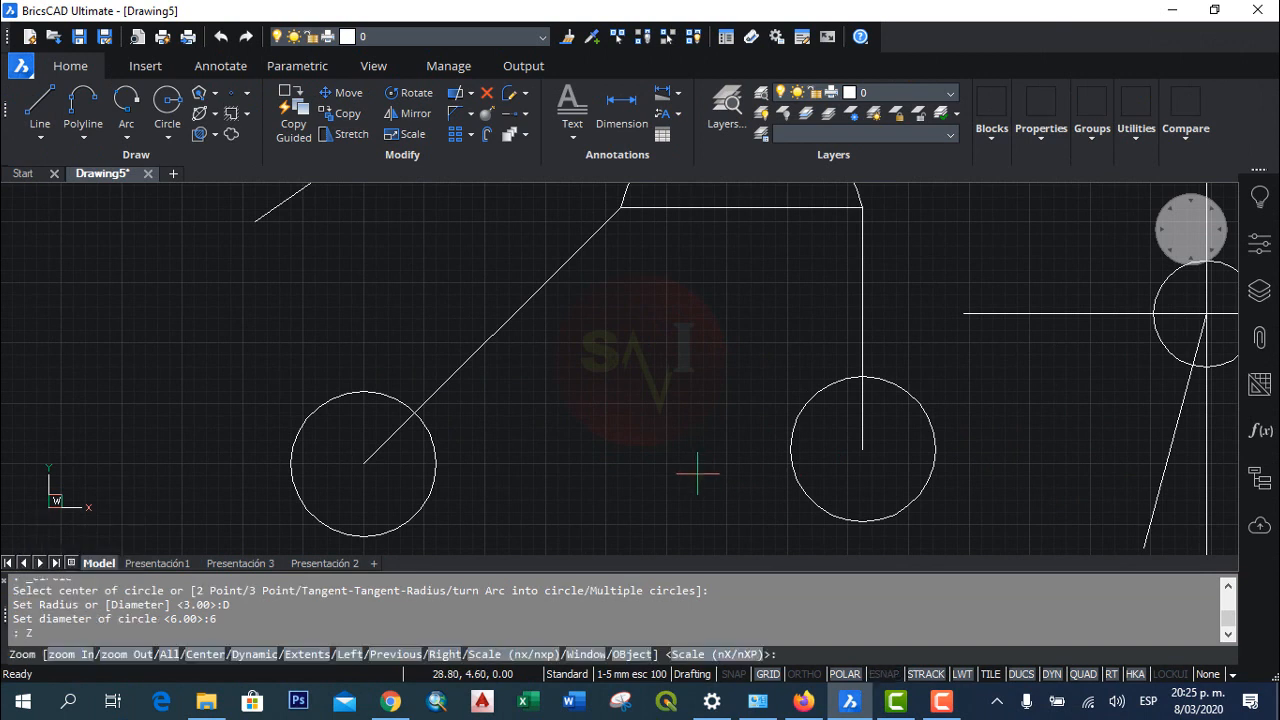
text(e)
key(Return)
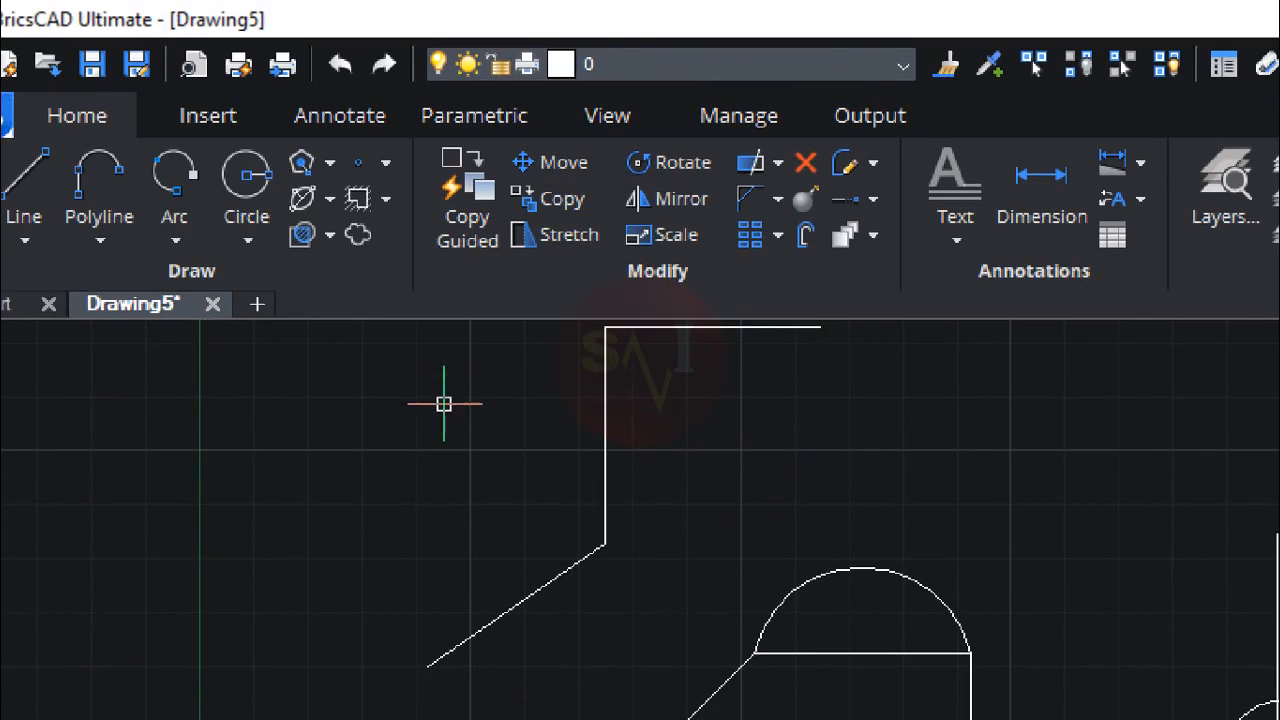
click(331, 160)
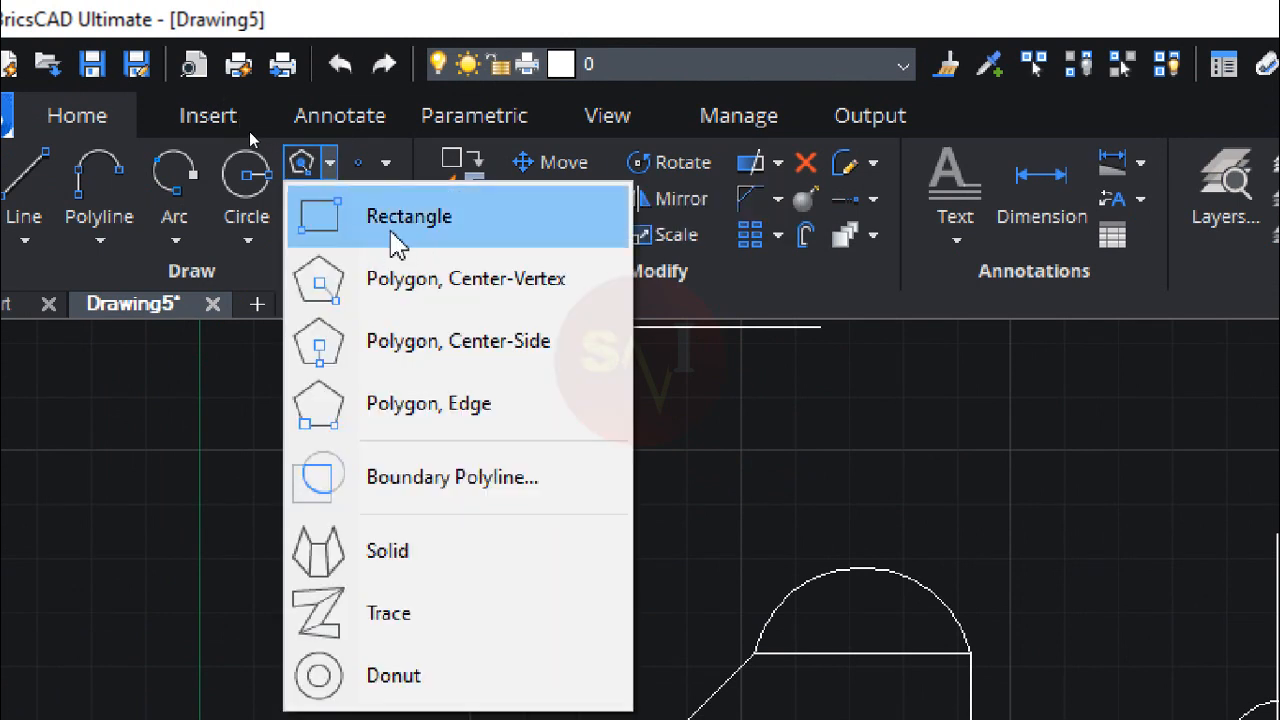
click(398, 246)
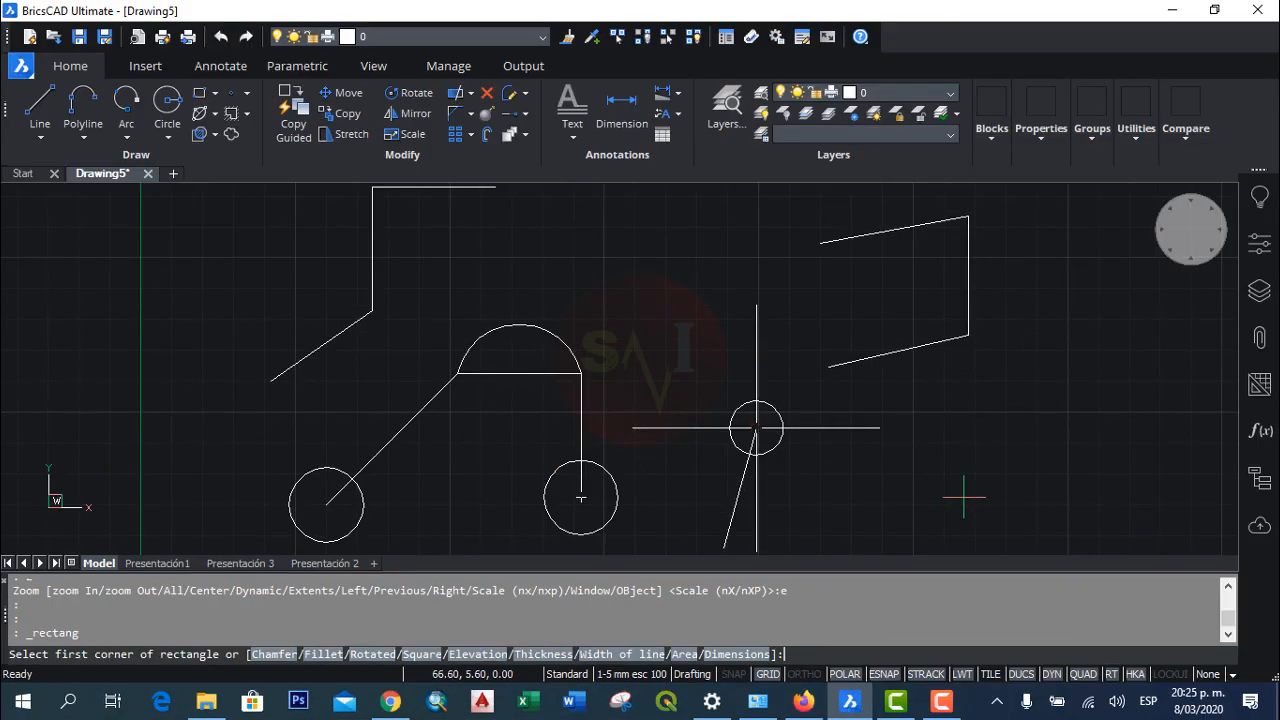
text(50,5)
key(Return)
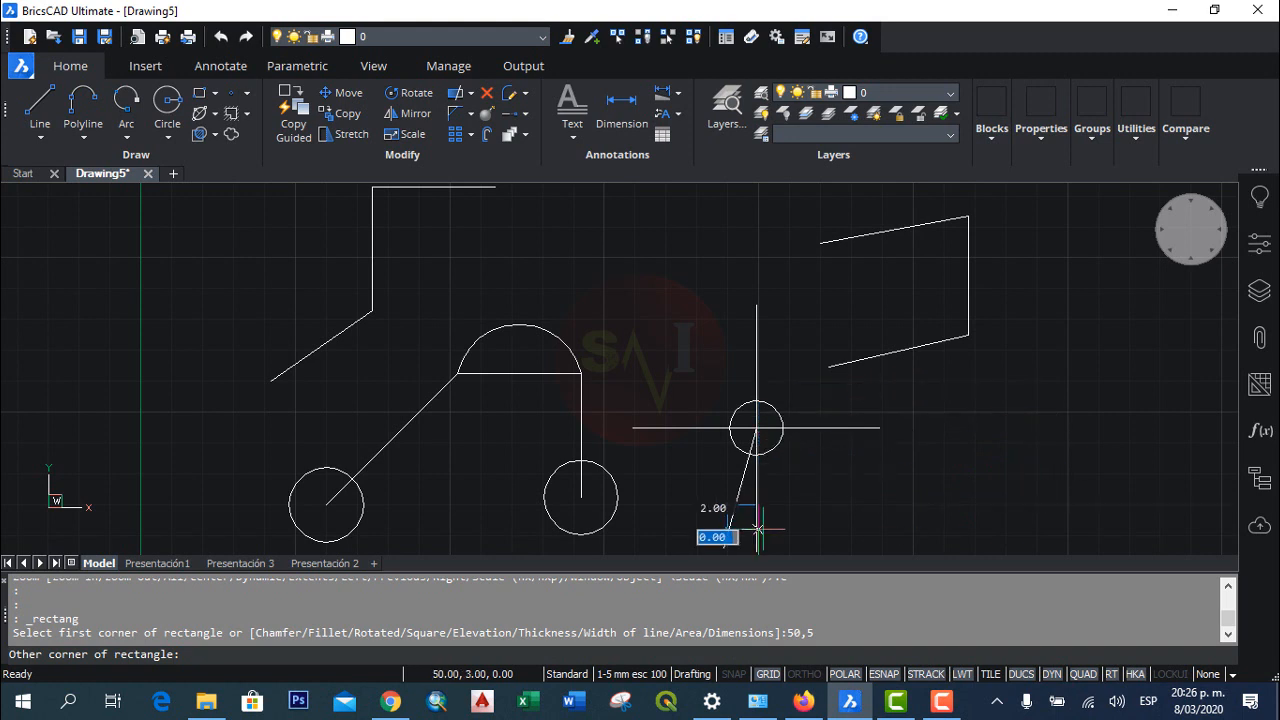
scroll(763, 530, up, 4)
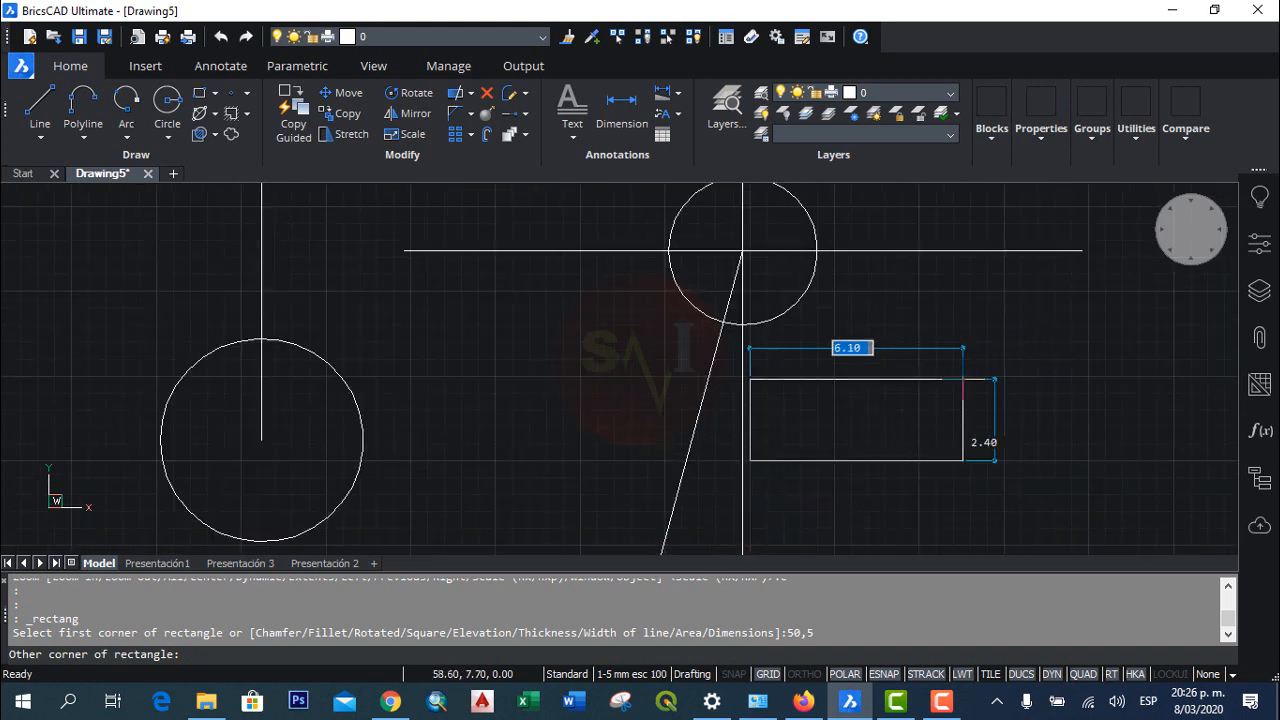
scroll(818, 420, up, 4)
scroll(794, 352, down, 4)
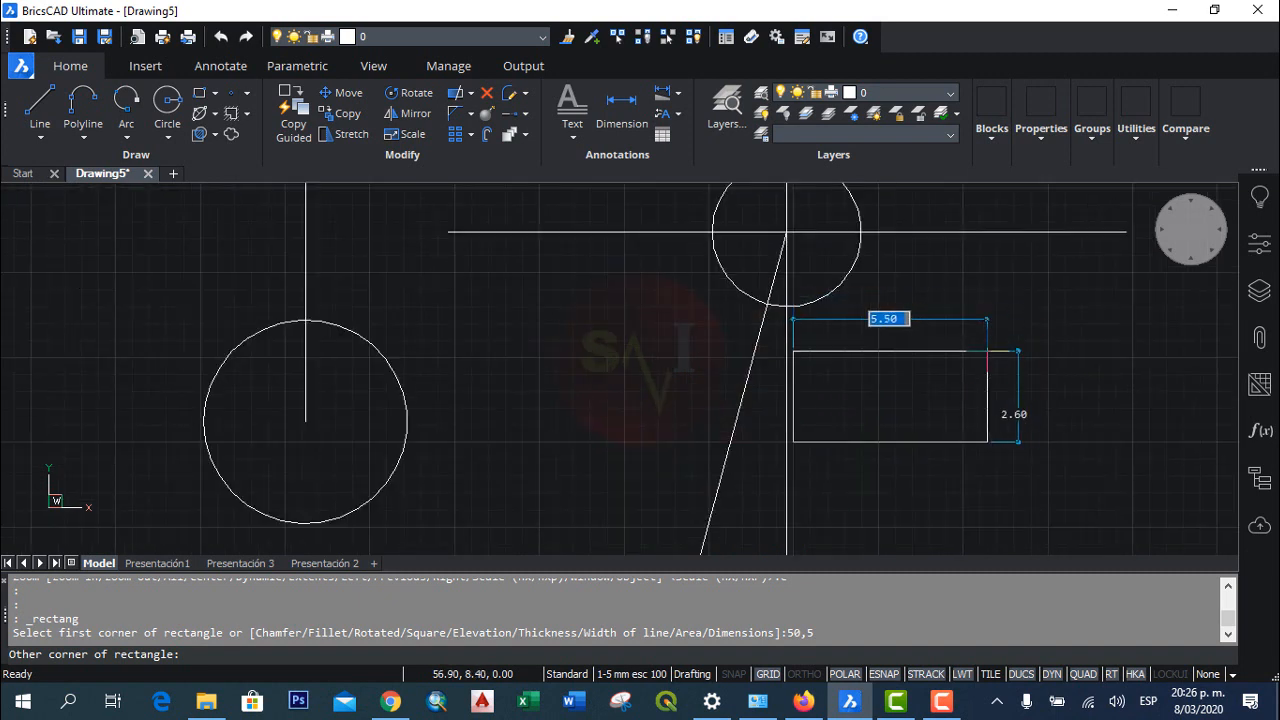
scroll(917, 363, up, 3)
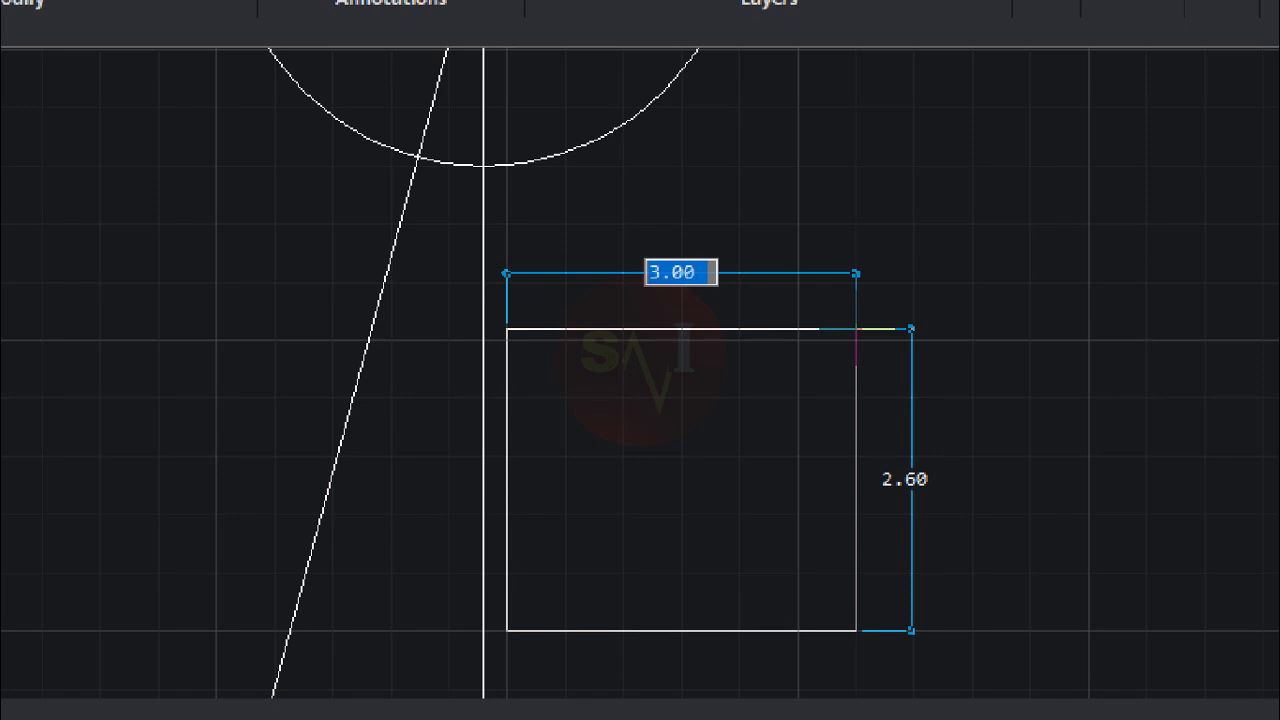
text(4)
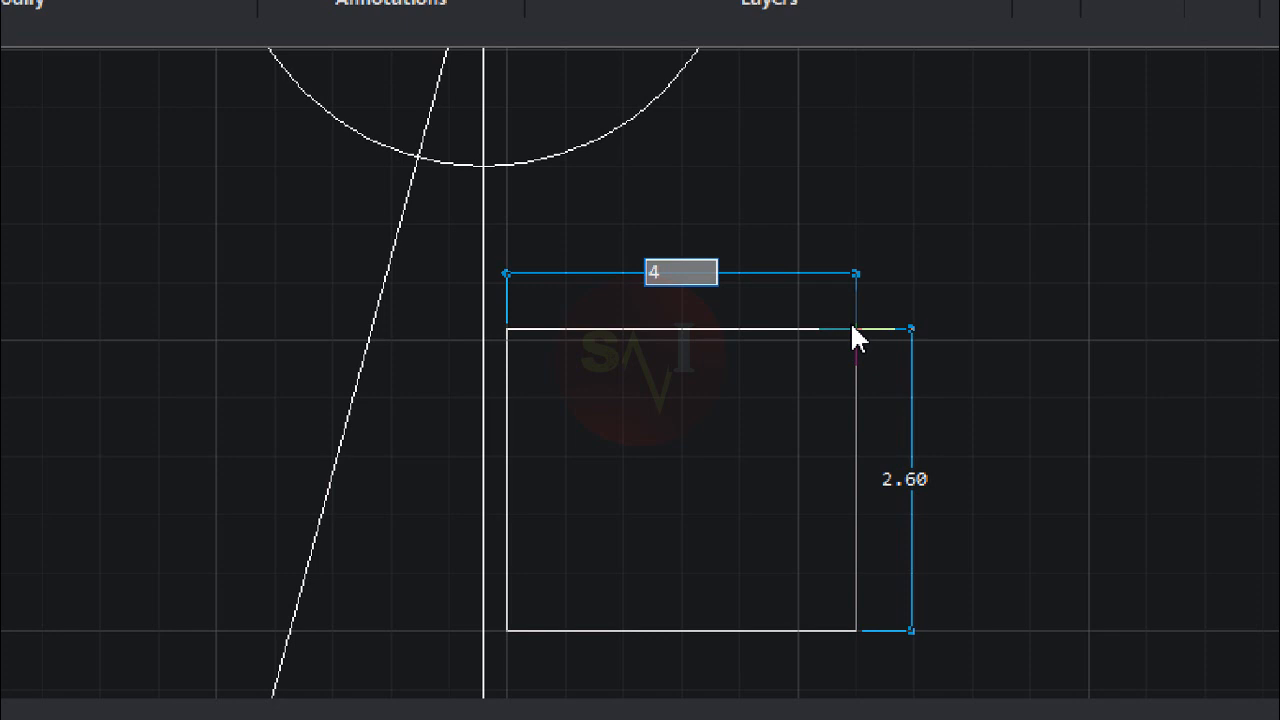
key(Tab)
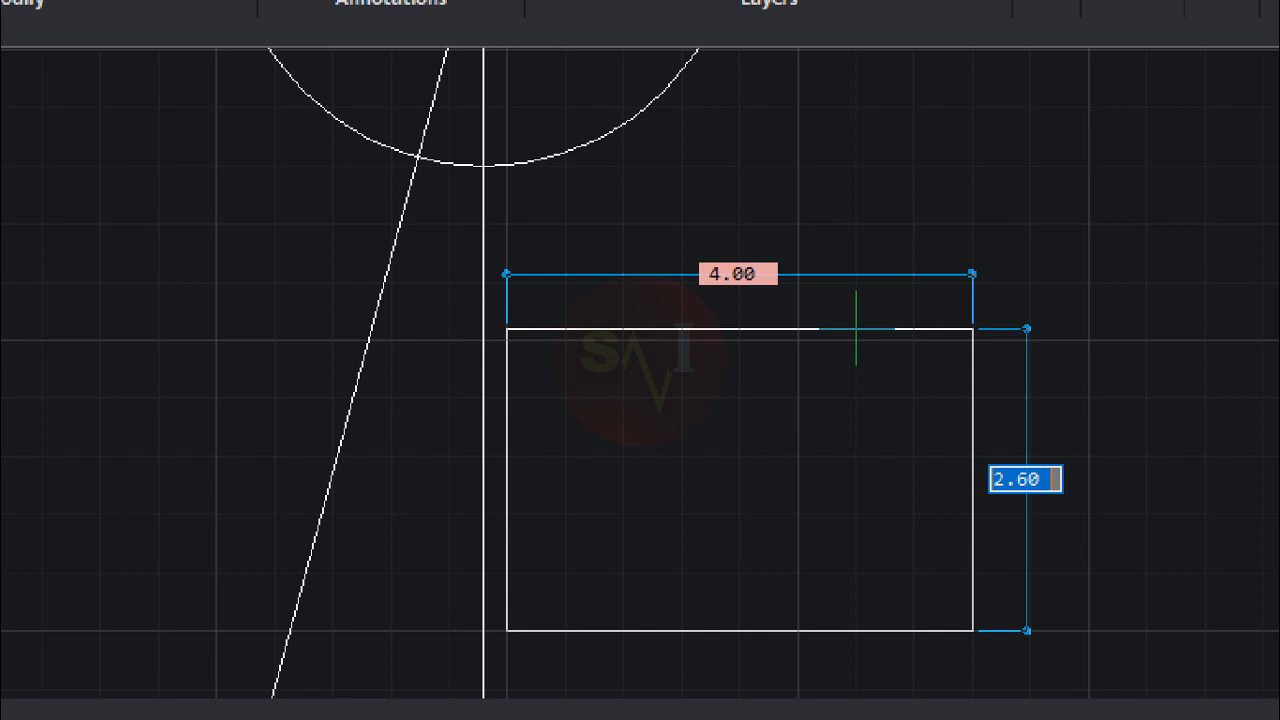
text(3)
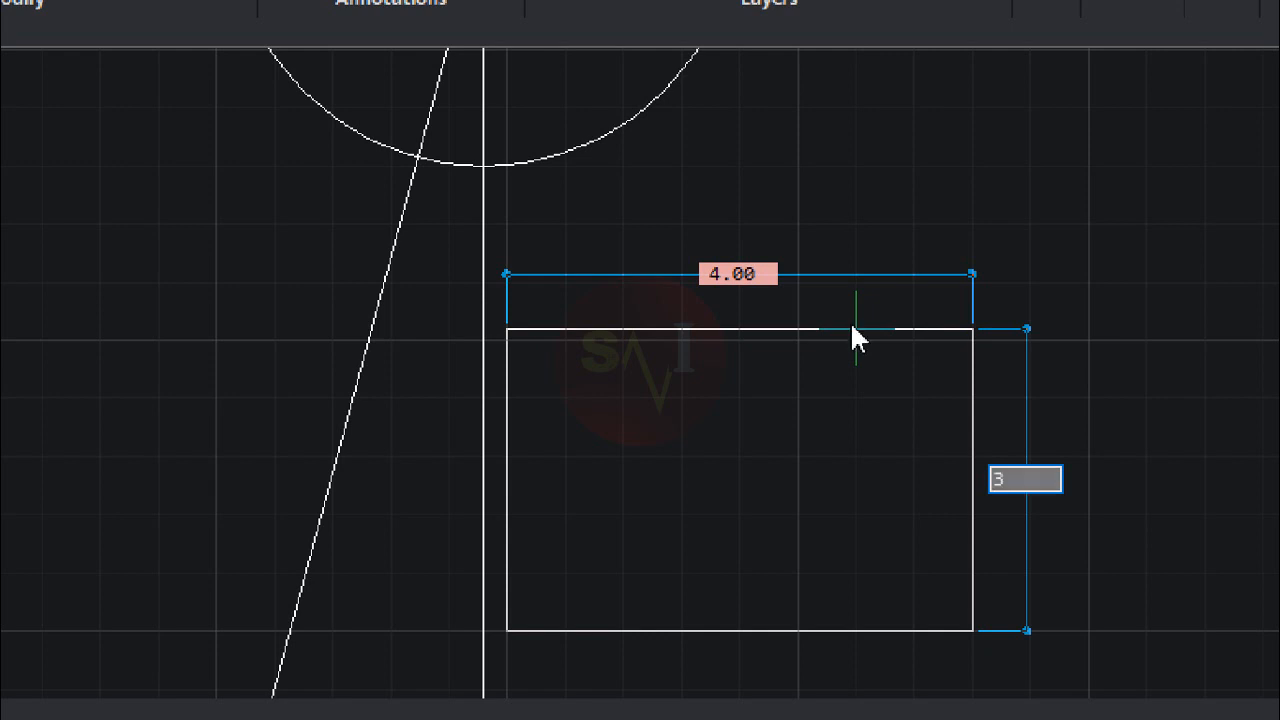
key(Return)
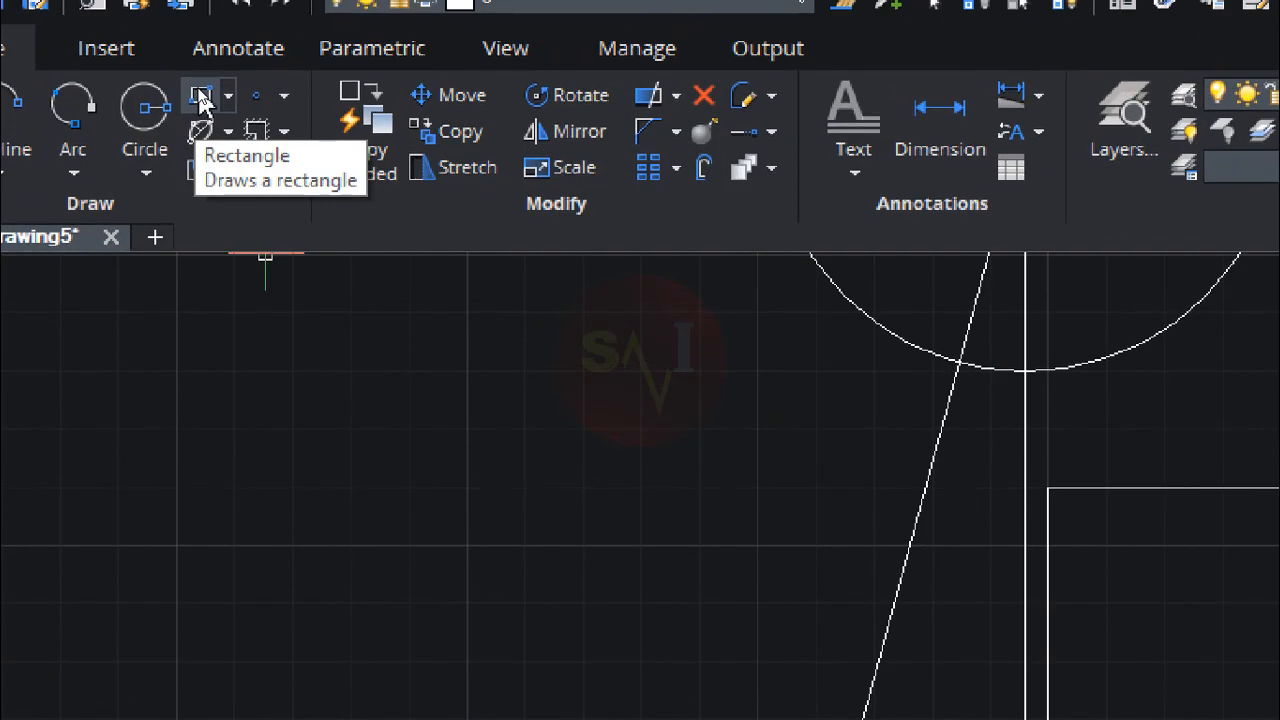
Step: Draw a rectangle 7 units wide and 5 units high in the empty area to the right of the 4 by 3 rectangle
click(200, 95)
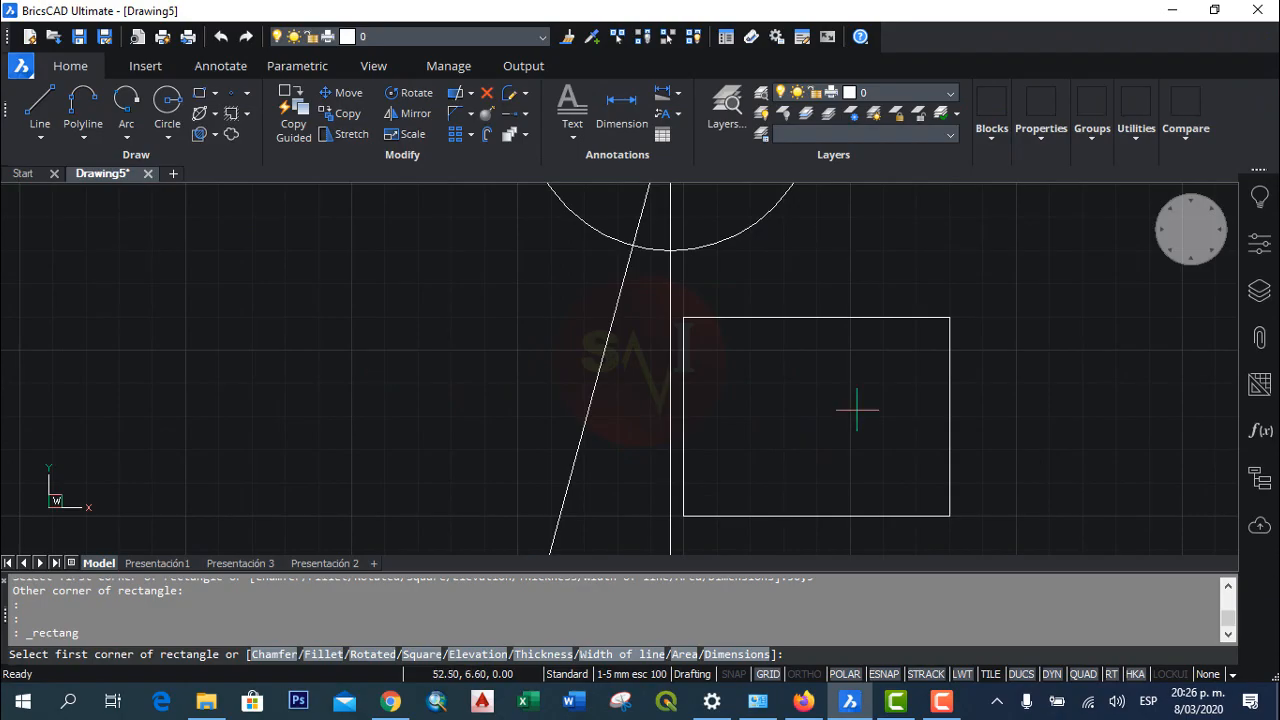
scroll(930, 415, down, 3)
mouse_move(986, 423)
middle_down()
mouse_move(643, 403)
mouse_move(543, 363)
middle_up()
click(587, 421)
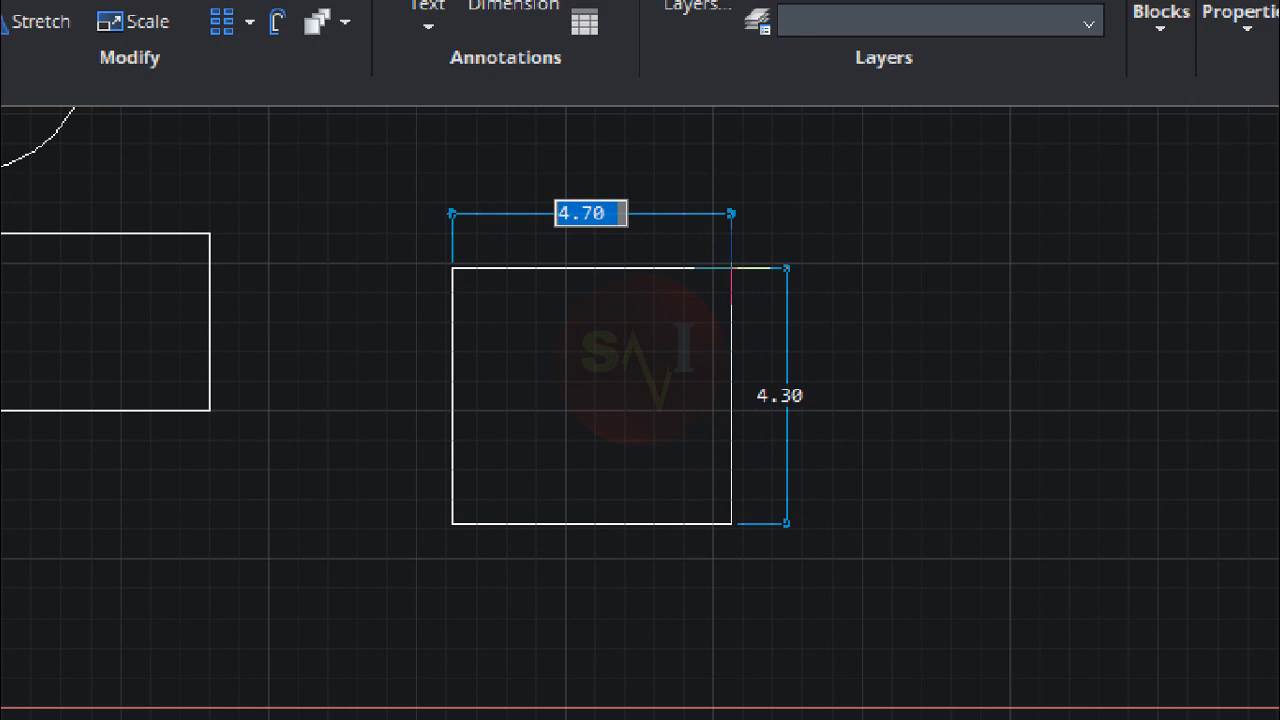
text(5)
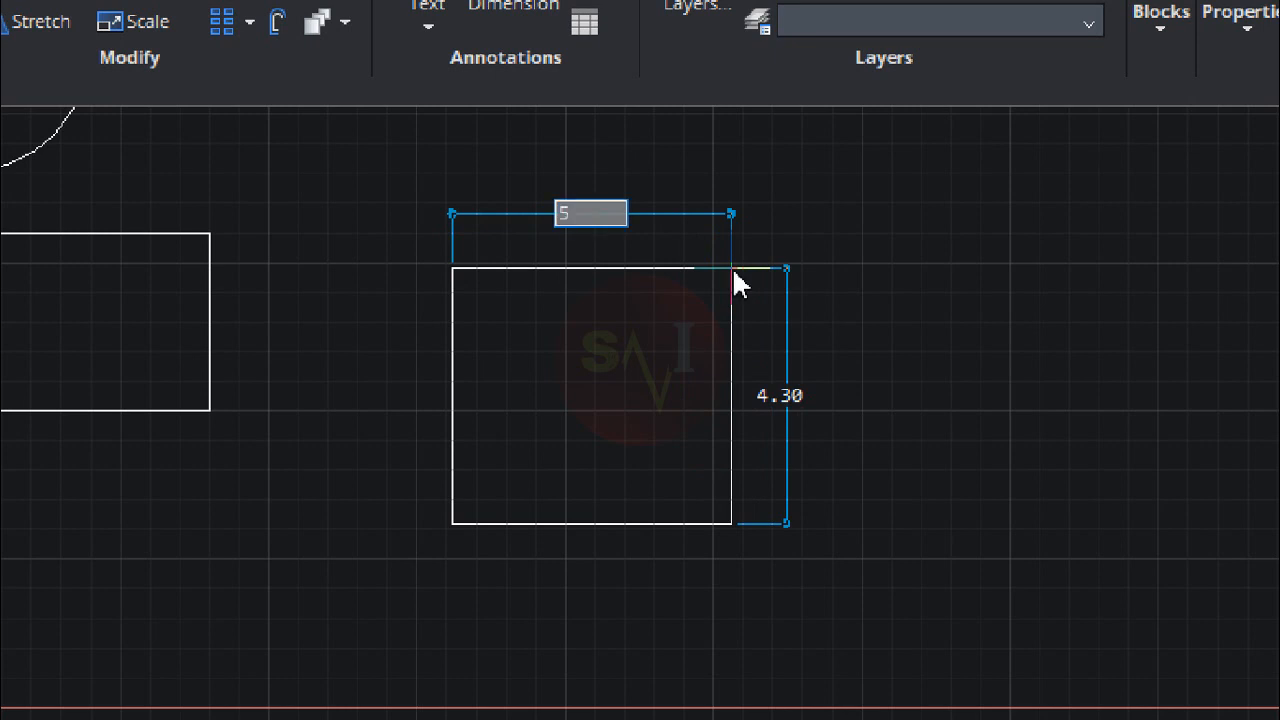
key(Tab)
text(5)
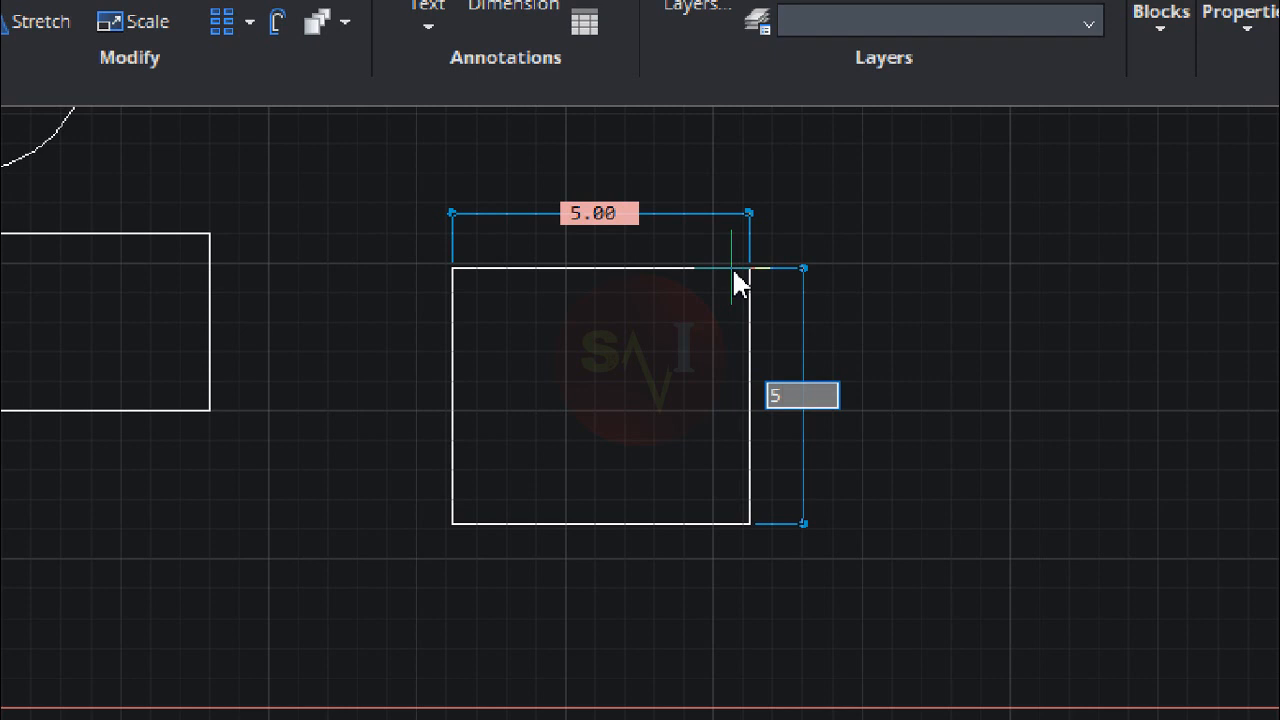
key(Tab)
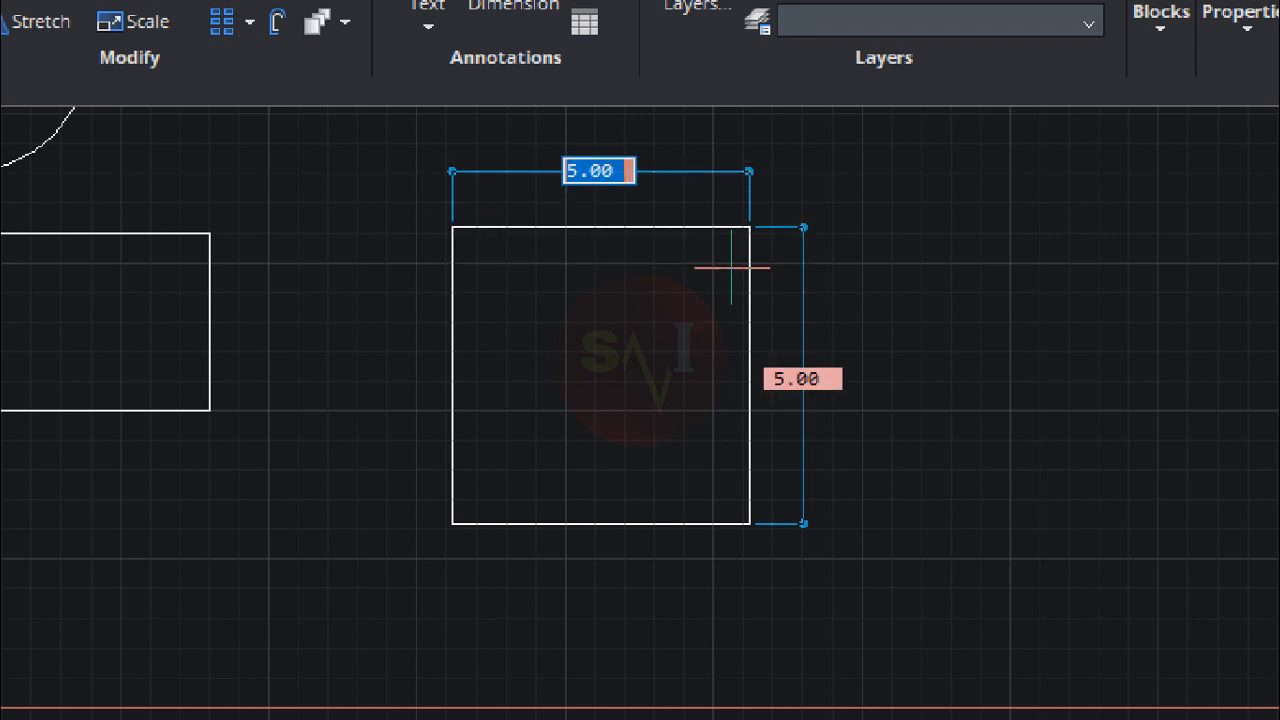
text(7)
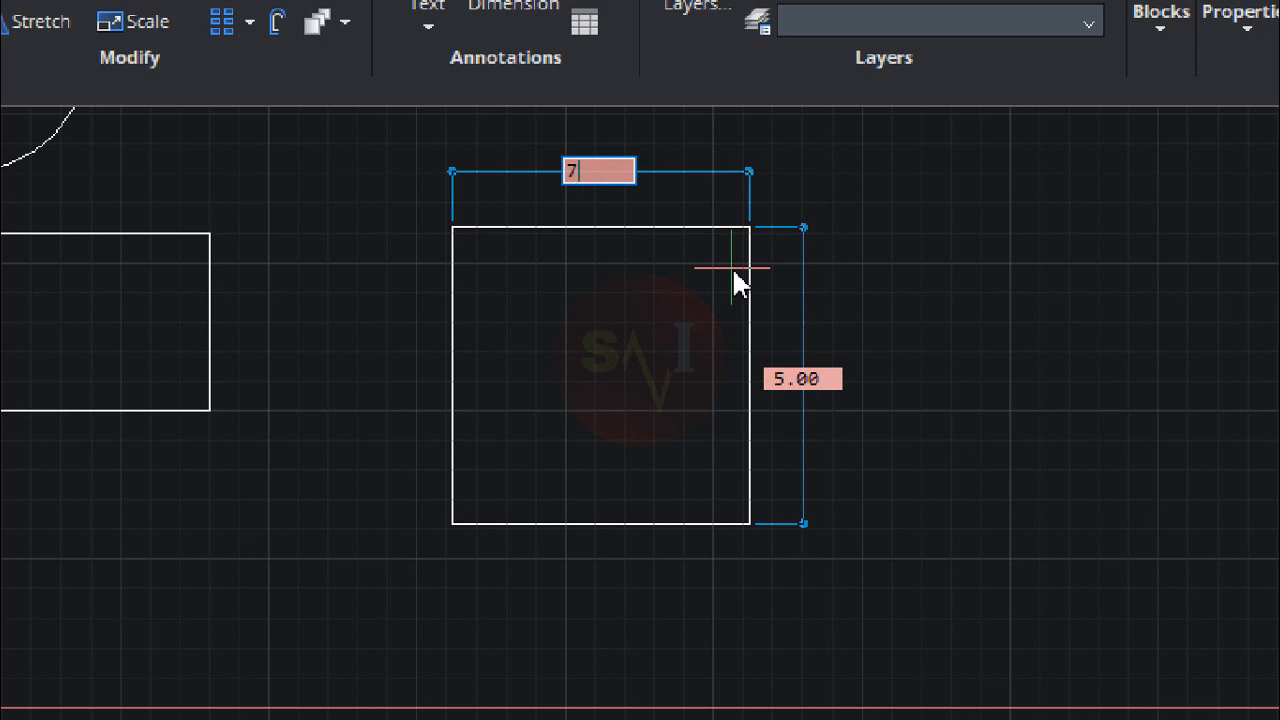
key(Return)
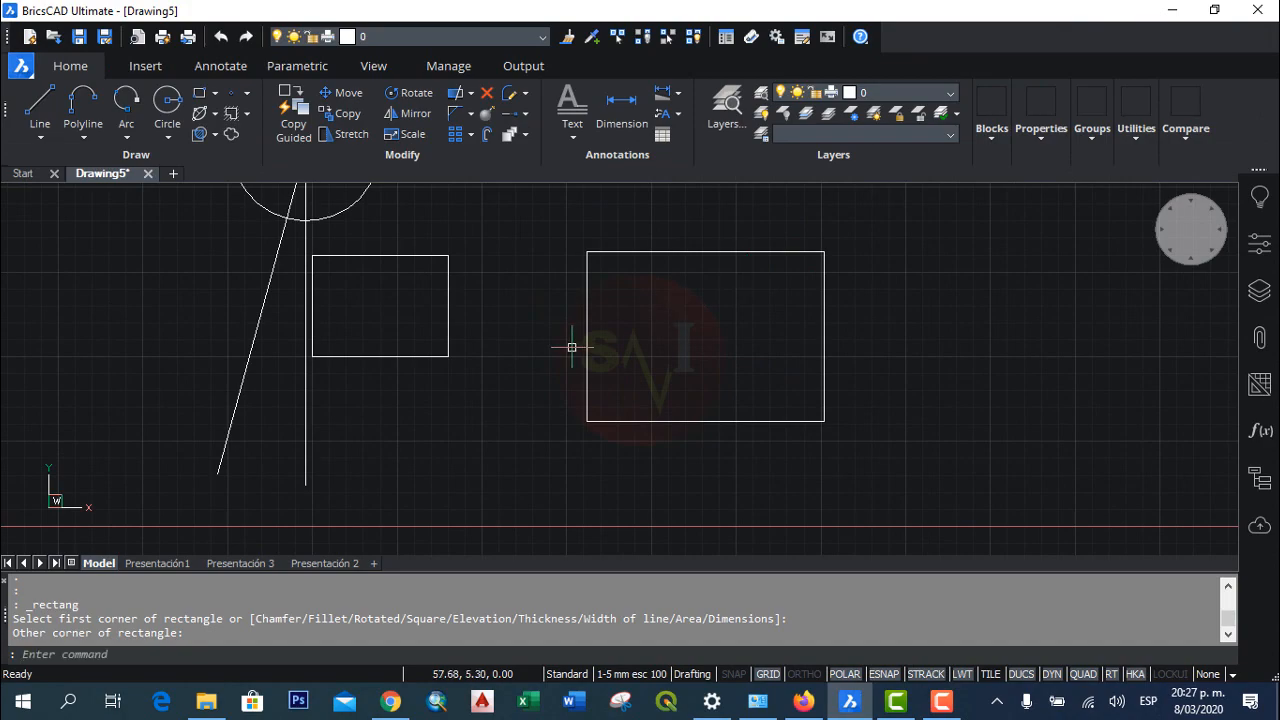
Step: Draw a three-sided centre-vertex polygon to the right of the larger rectangle, with a centre-to-vertex distance of 2
scroll(413, 396, down, 2)
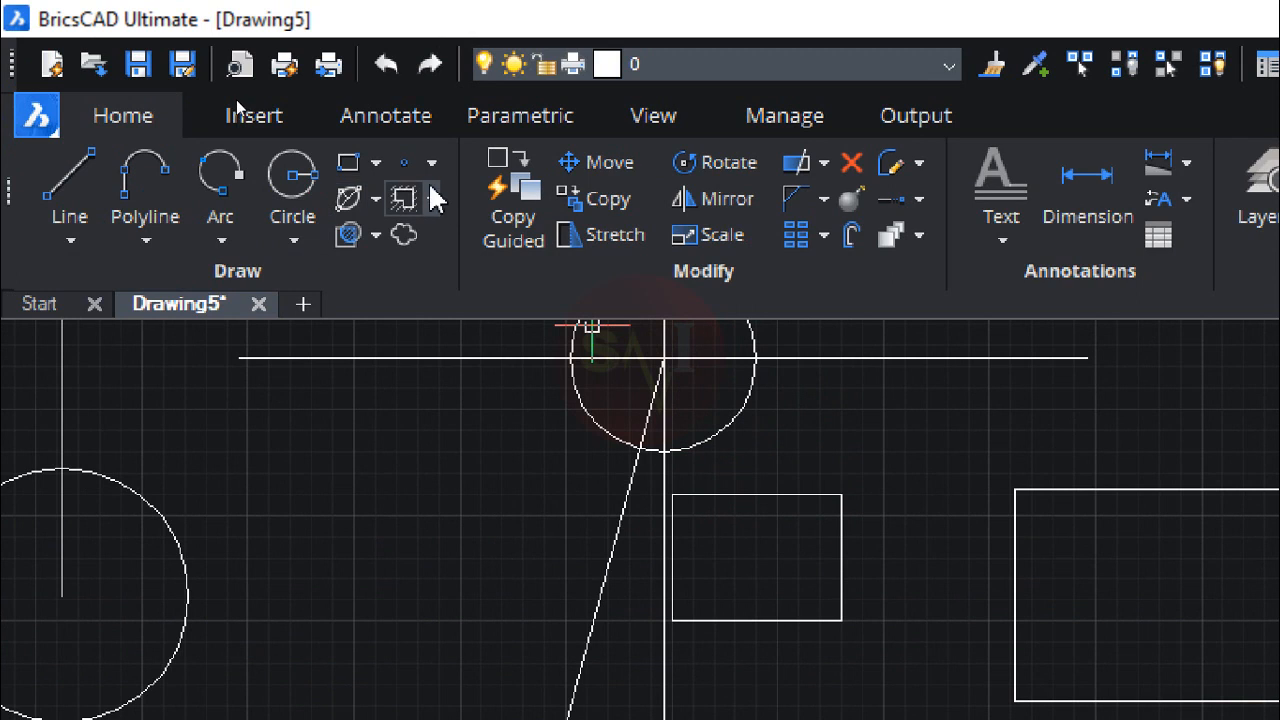
click(376, 164)
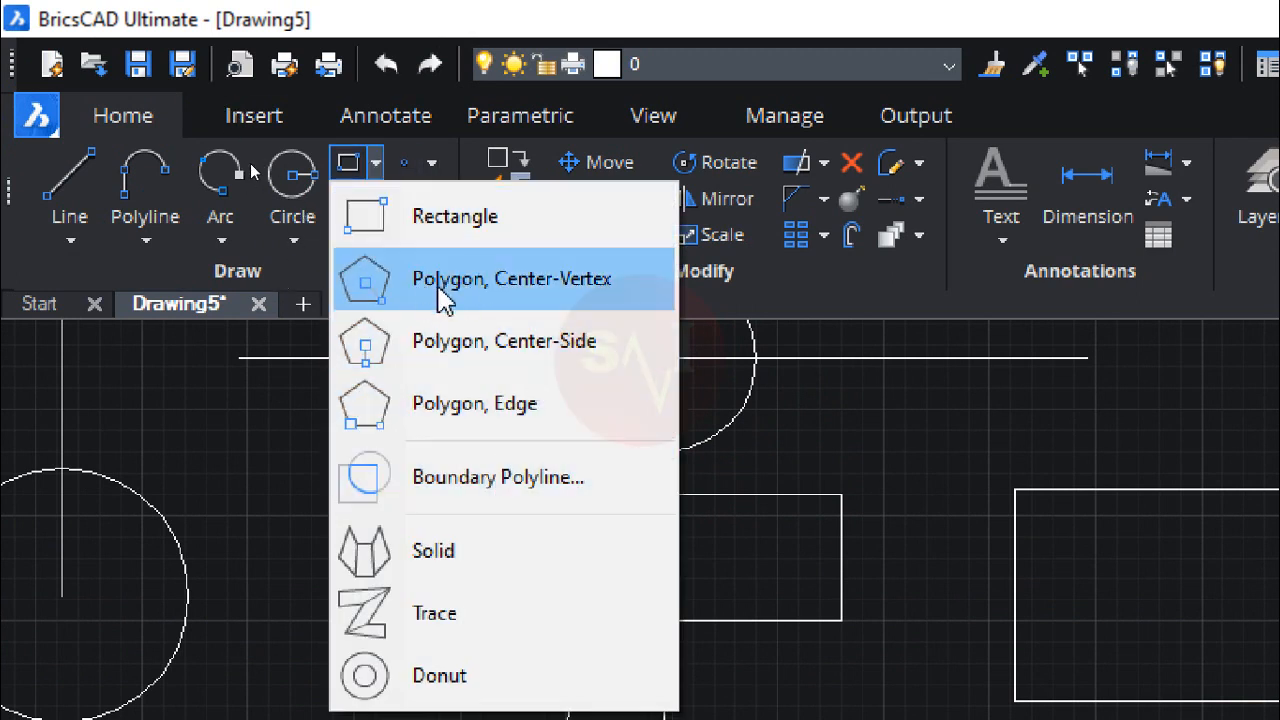
click(527, 287)
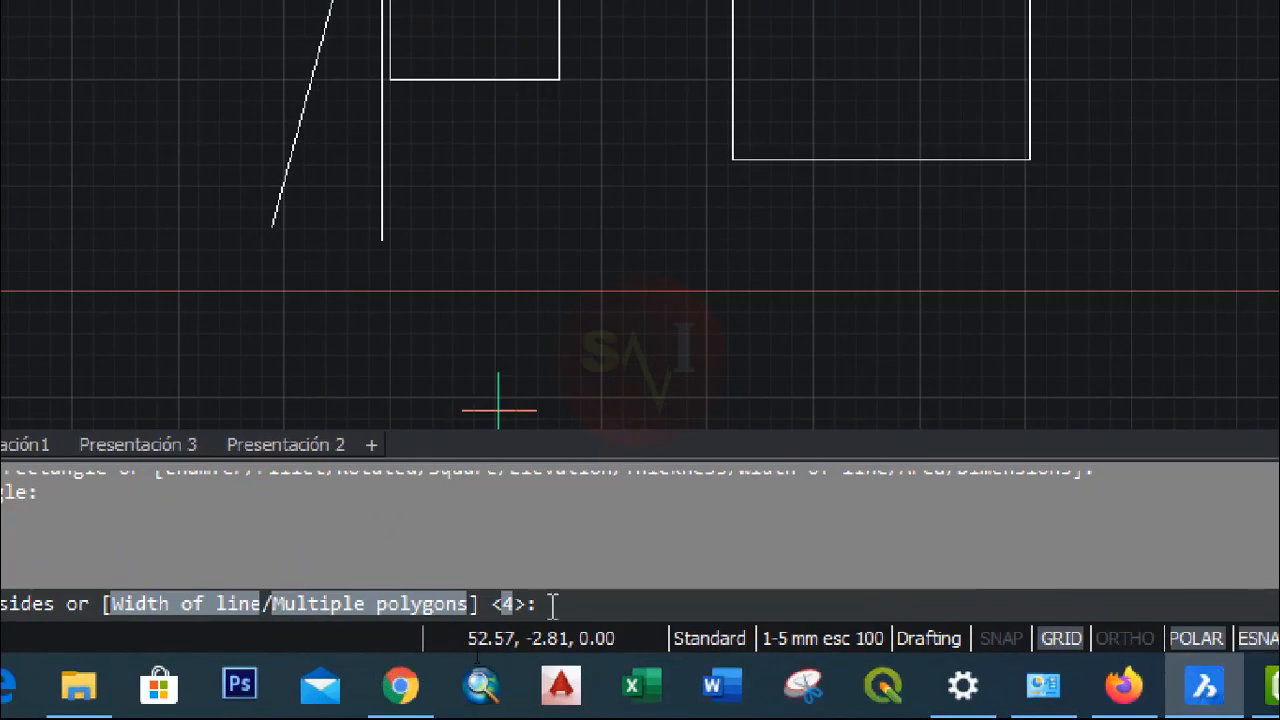
text(3)
key(Return)
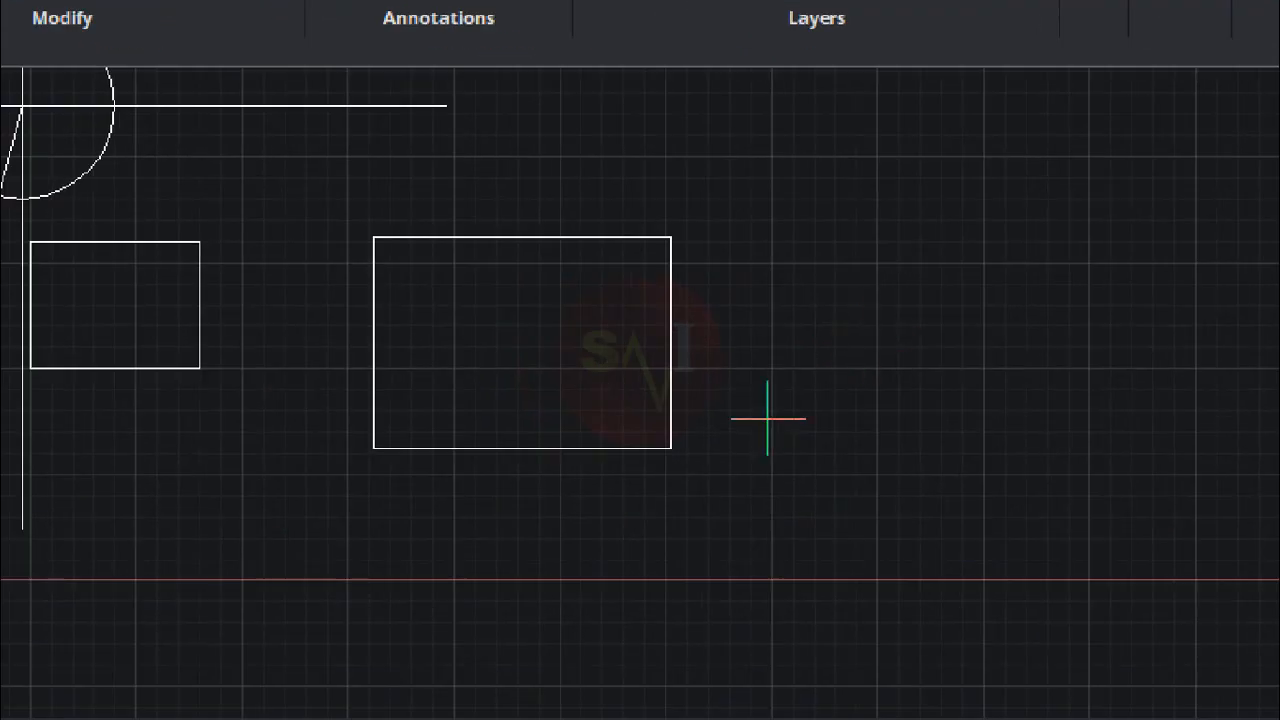
click(846, 323)
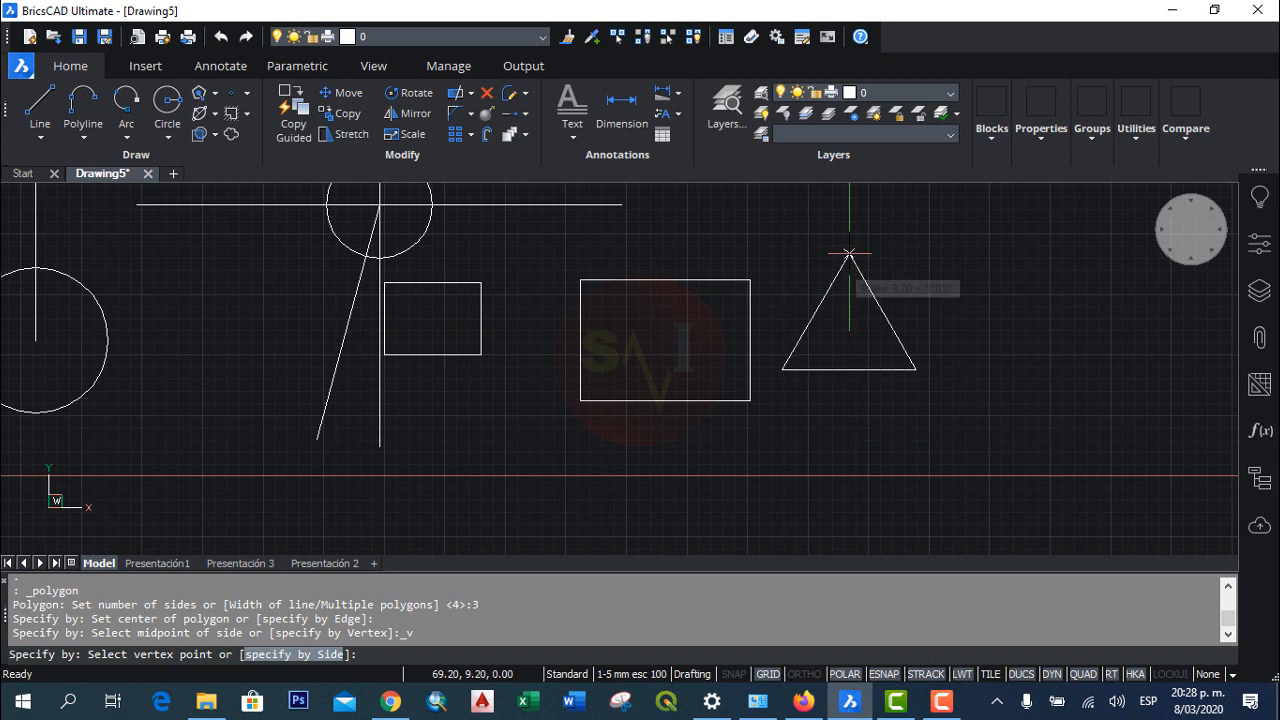
key(Return)
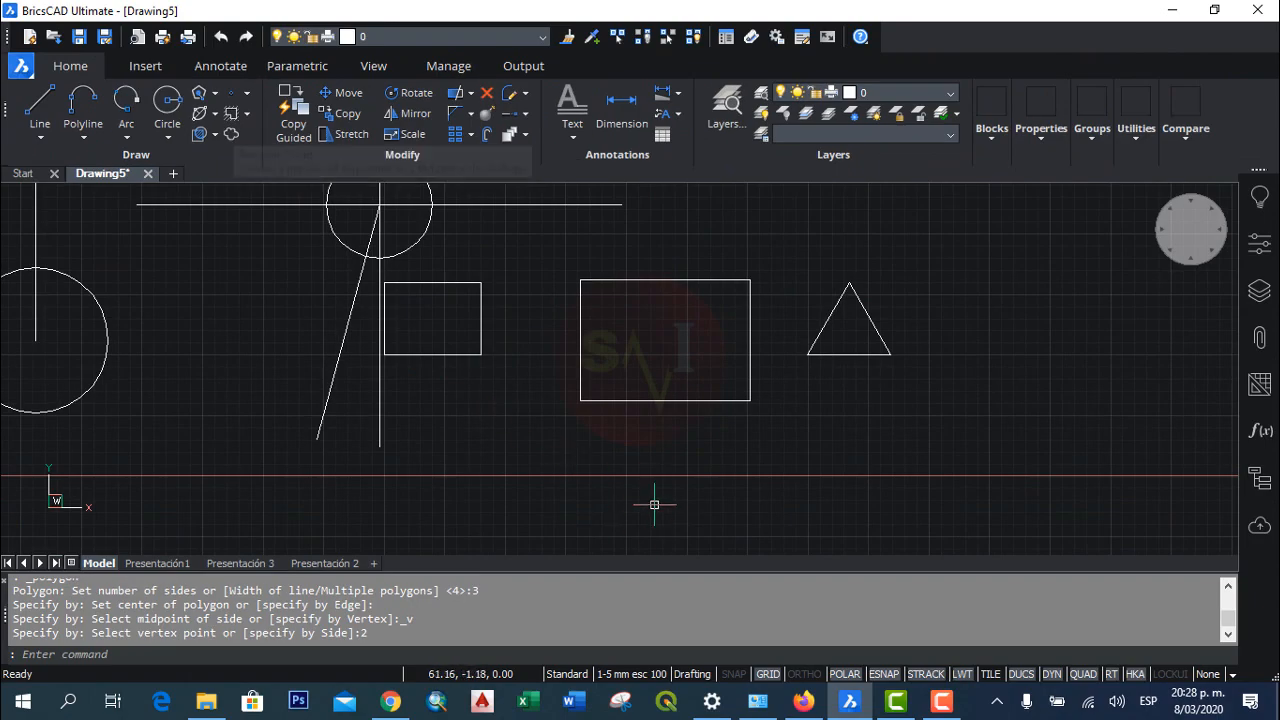
Step: Draw a five-sided polygon centred on the larger rectangle's upper-right corner, with a centre-to-vertex distance of 3
key(Return)
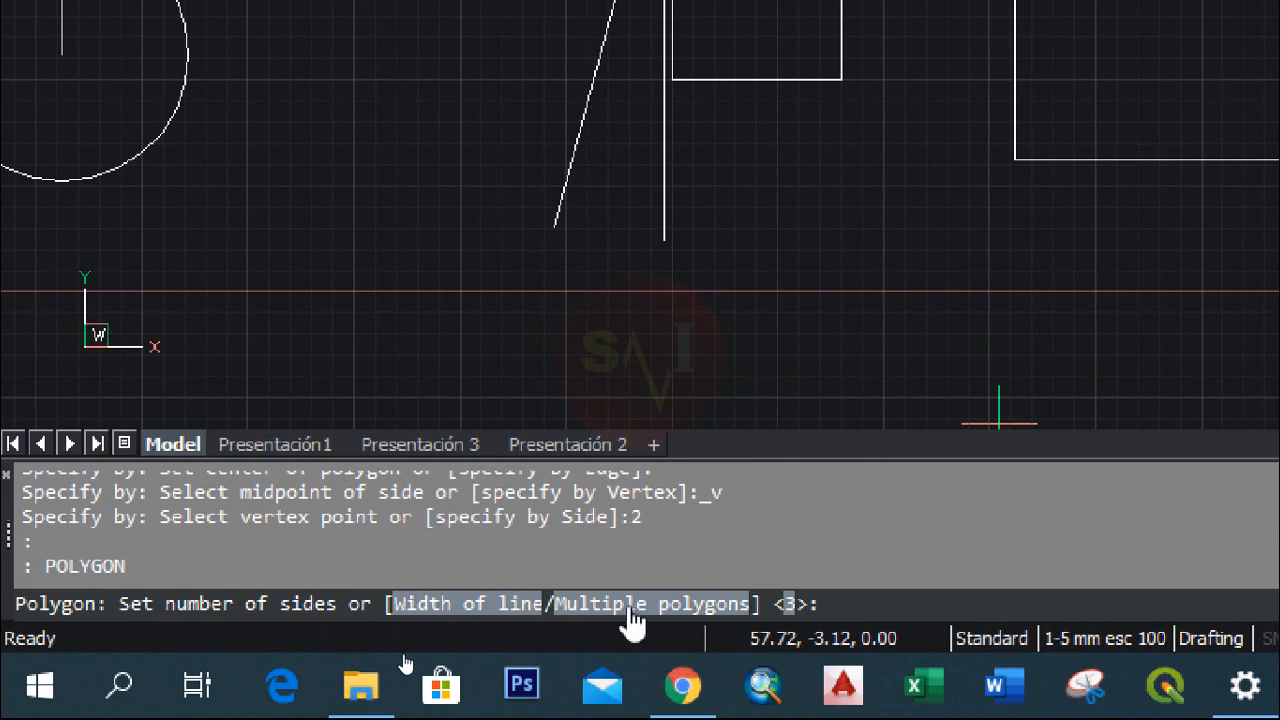
text(5)
key(Return)
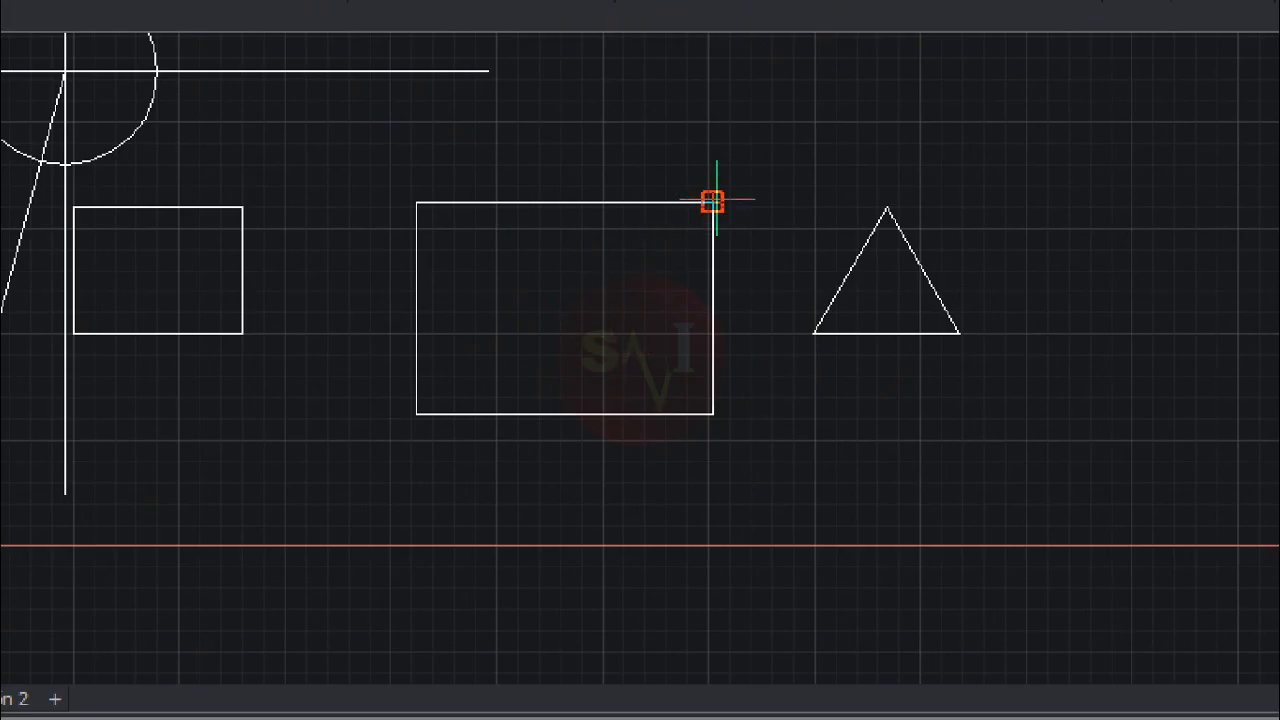
click(712, 202)
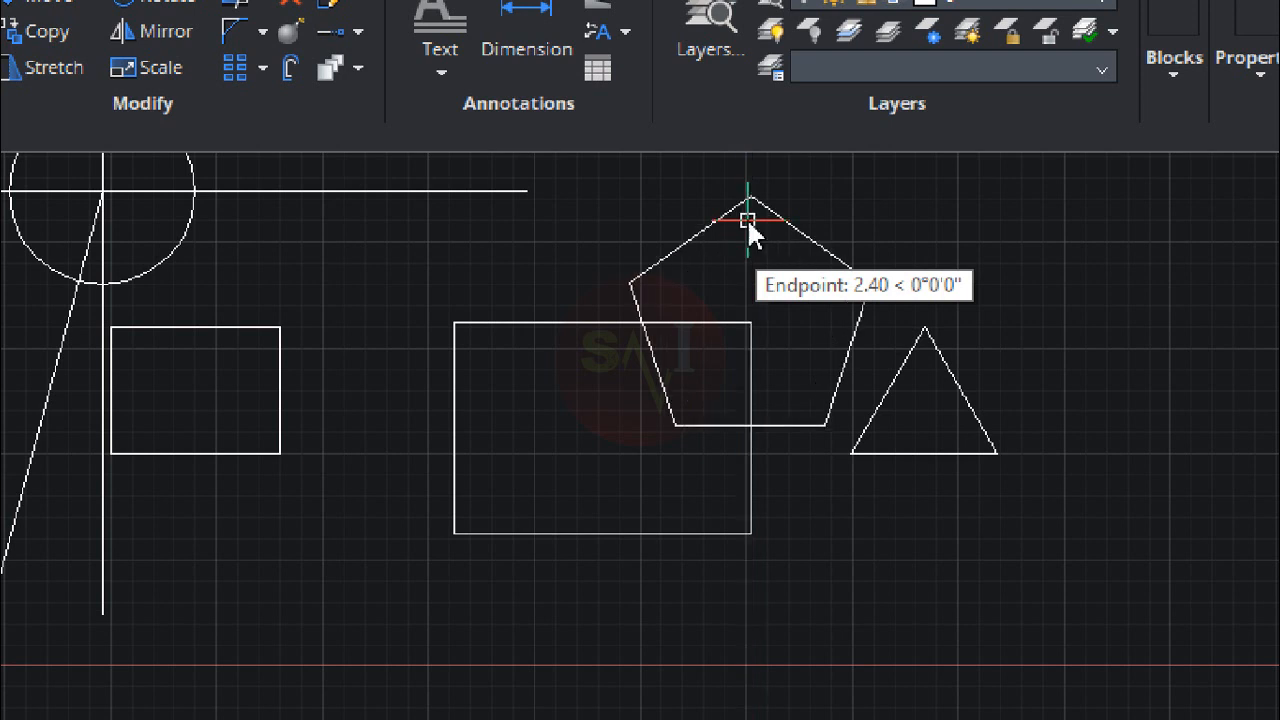
click(747, 220)
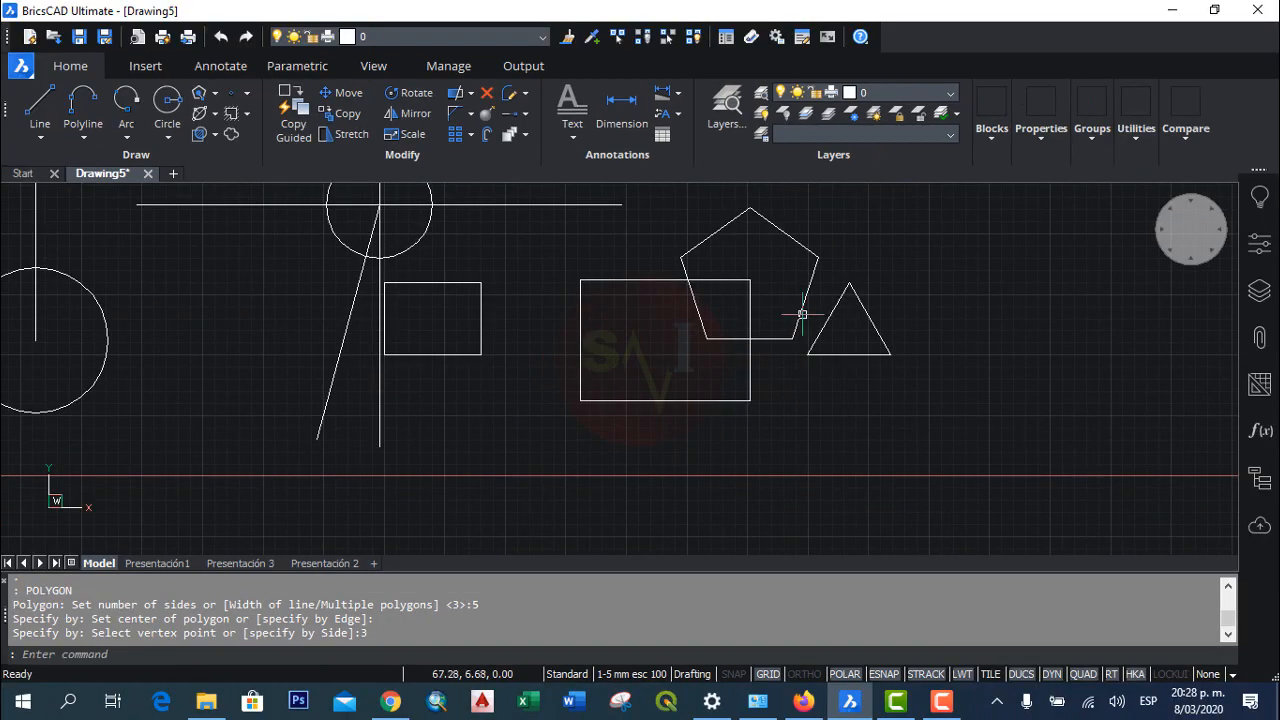